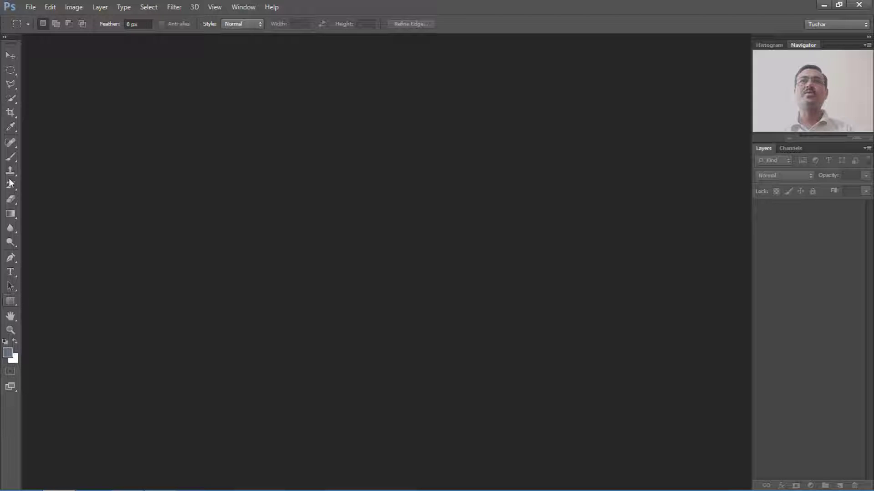
Step: Examine the tool variants grouped under the marquee, lasso, quick selection, crop and eyedropper tools
click(18, 72)
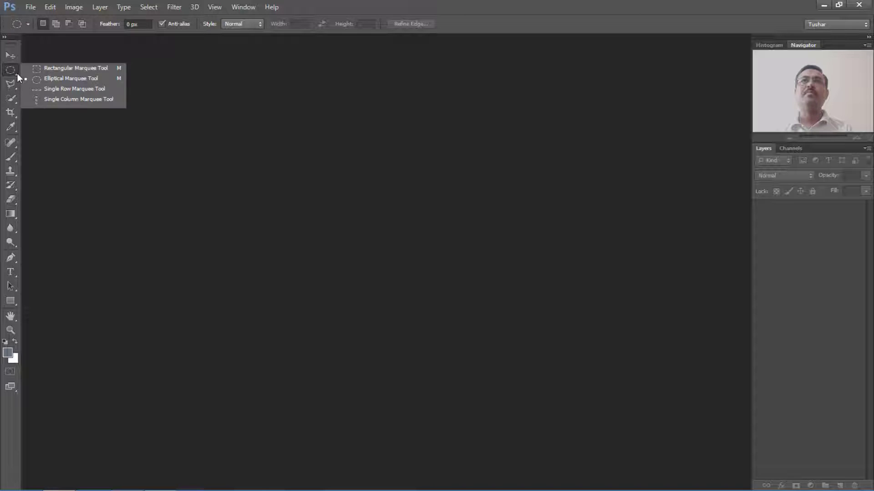
click(18, 73)
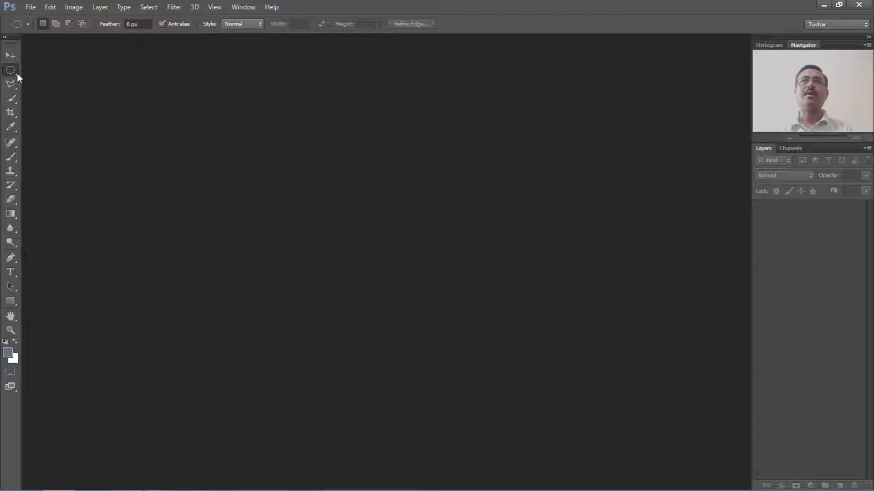
click(18, 88)
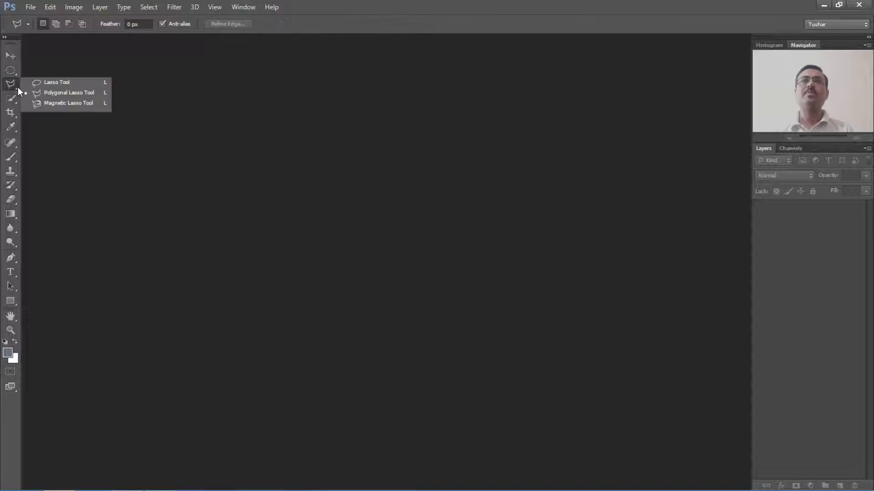
click(18, 102)
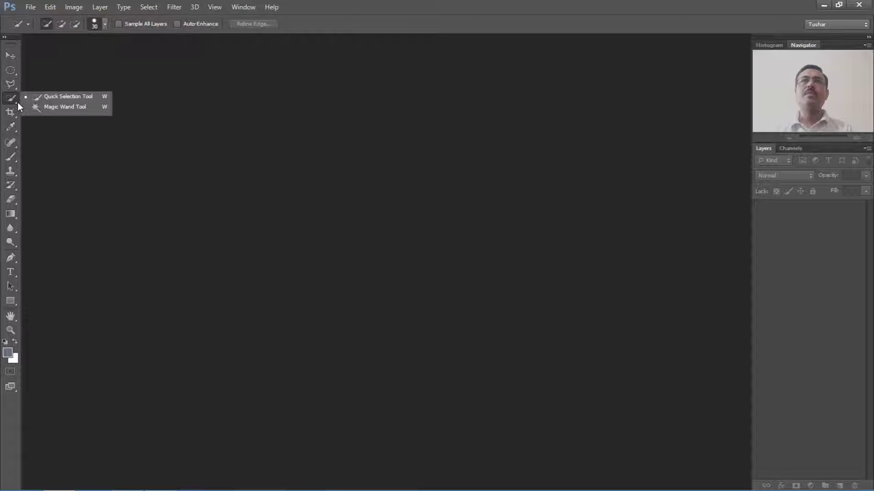
click(17, 103)
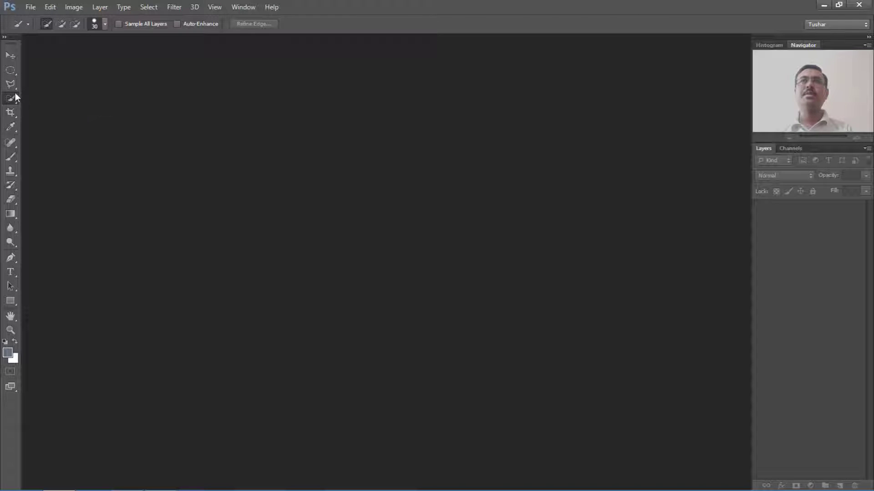
click(15, 116)
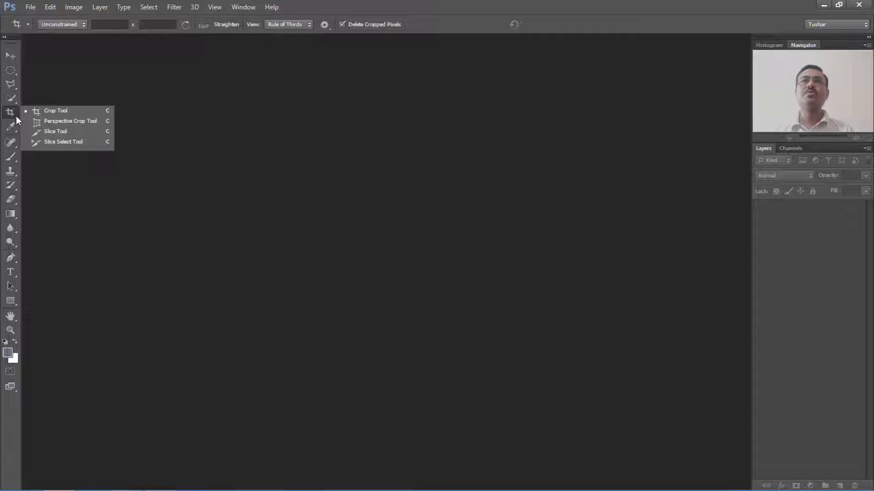
click(16, 116)
click(16, 130)
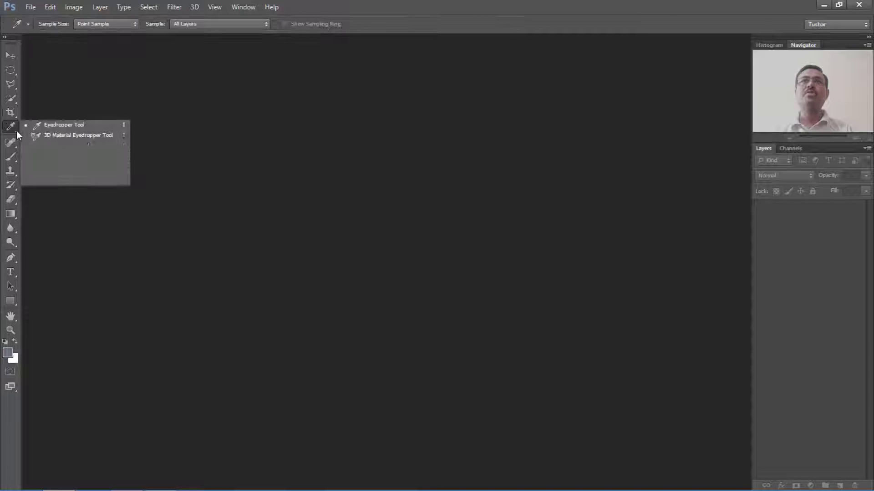
Step: Examine the tool variants grouped under the healing, brush, clone stamp, history brush and eraser tools
click(16, 146)
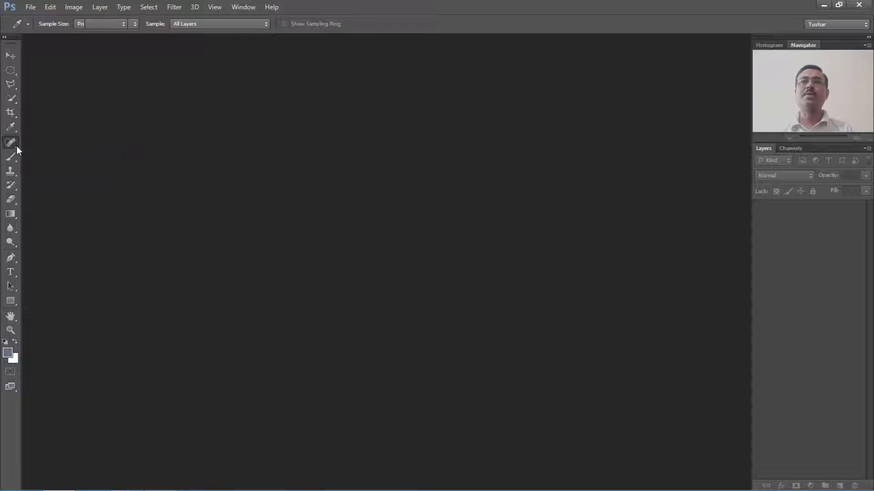
click(16, 145)
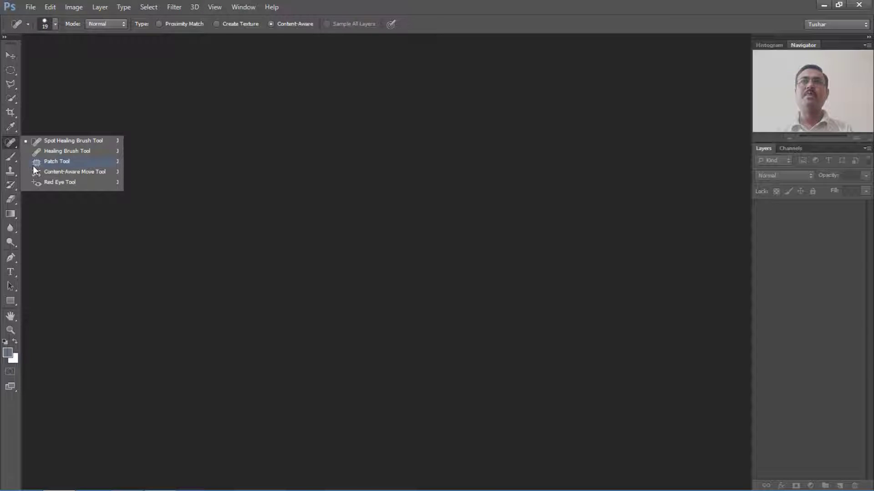
click(16, 160)
click(15, 160)
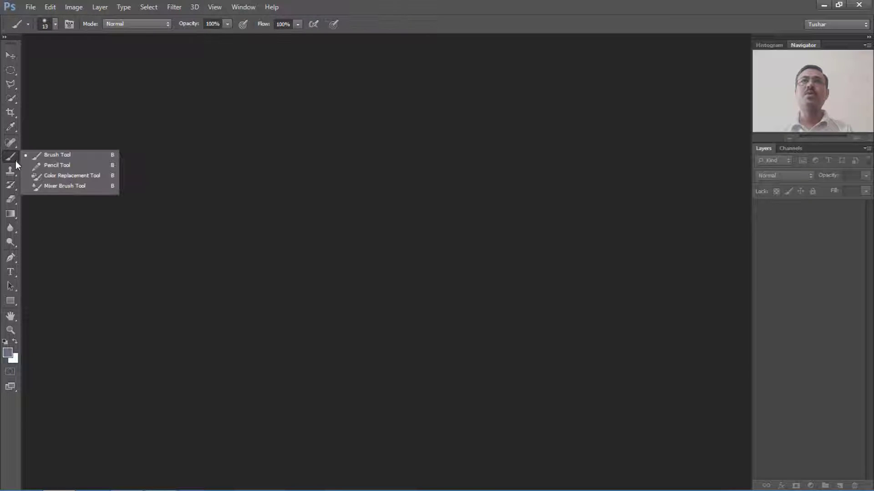
click(15, 176)
click(15, 176)
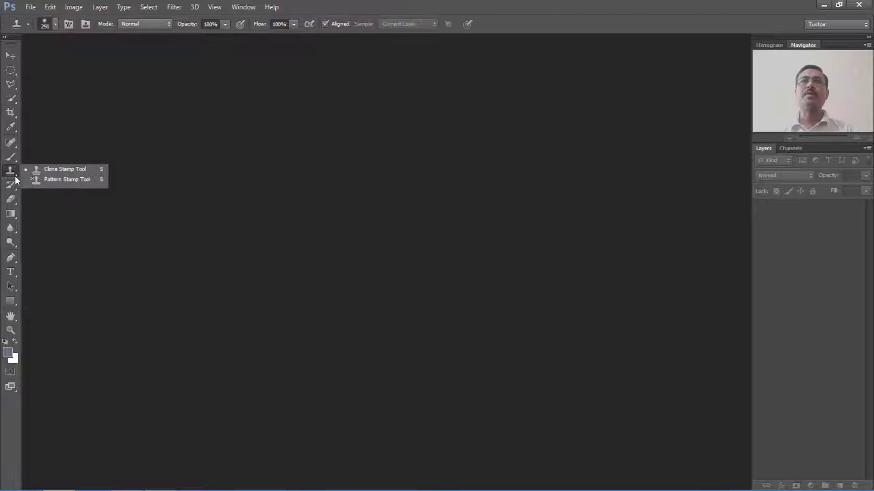
click(15, 187)
click(15, 187)
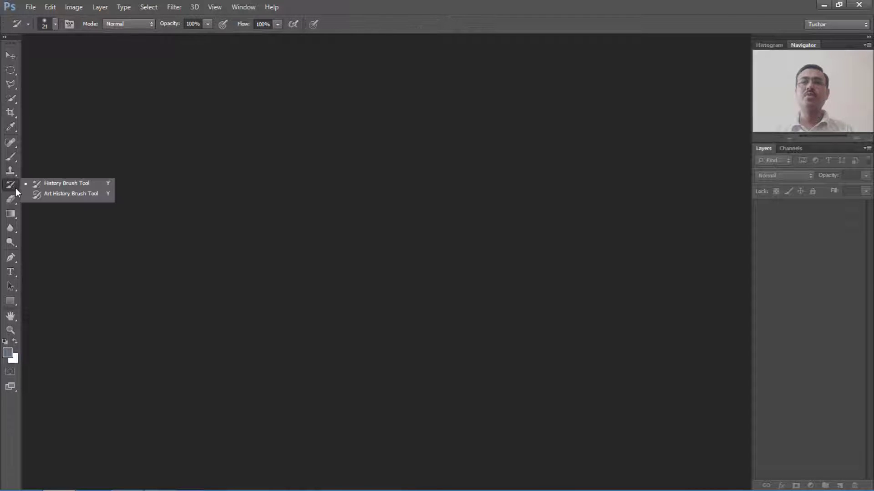
click(16, 201)
click(16, 200)
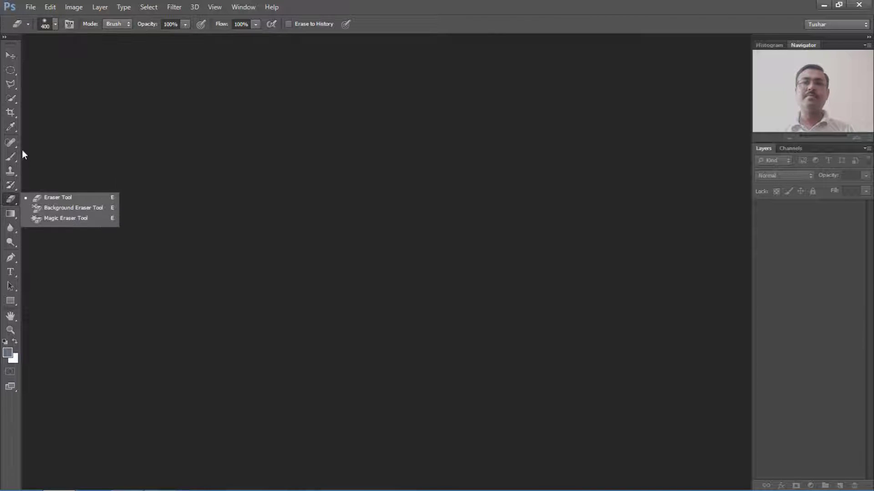
Step: Switch the toolbox to a two-column layout and return it to a single column
click(5, 37)
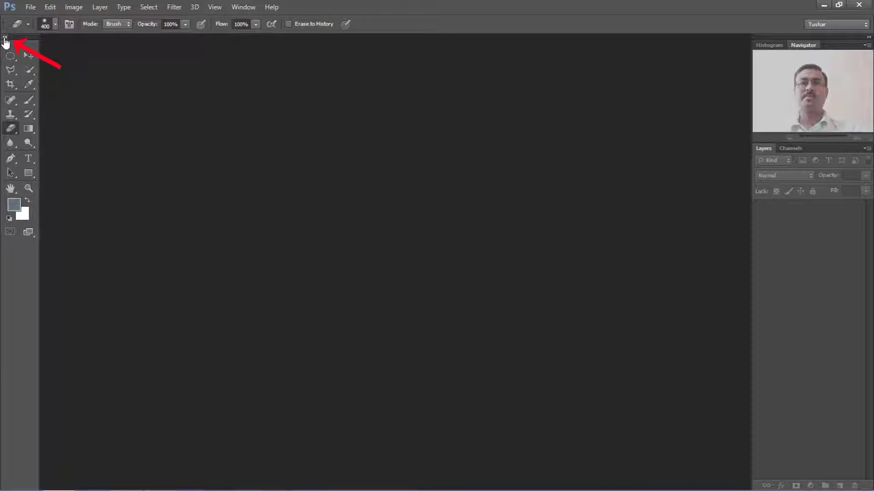
click(5, 37)
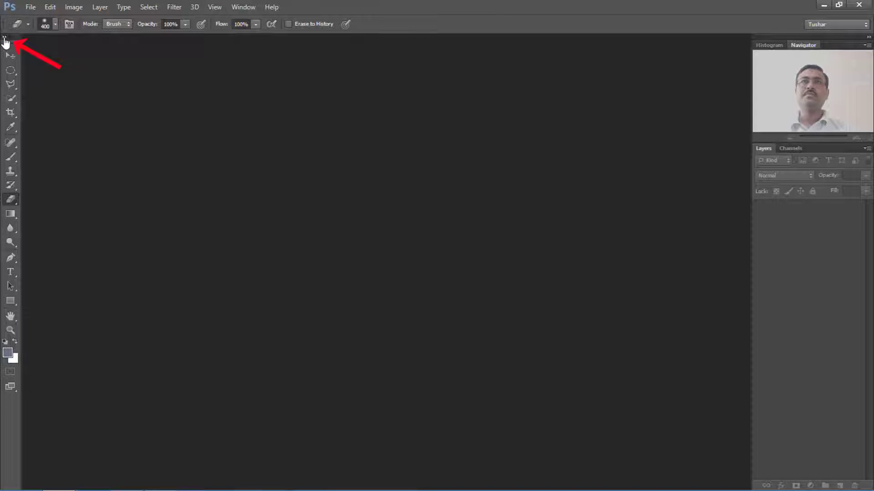
click(4, 37)
click(4, 37)
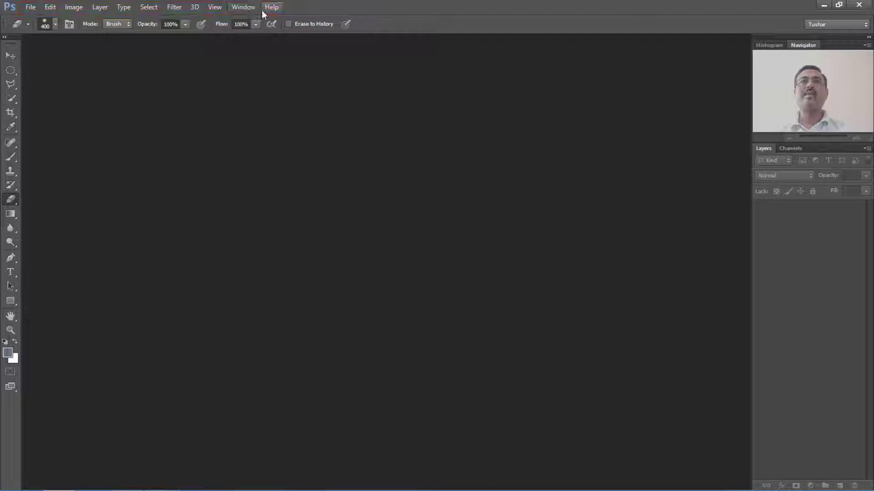
Step: Examine the commands available for files, image editing, filters and view settings
click(30, 7)
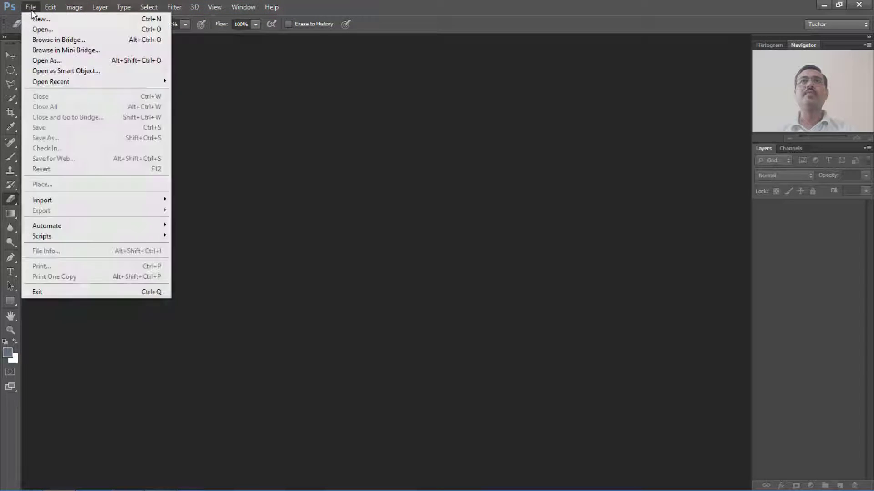
click(32, 9)
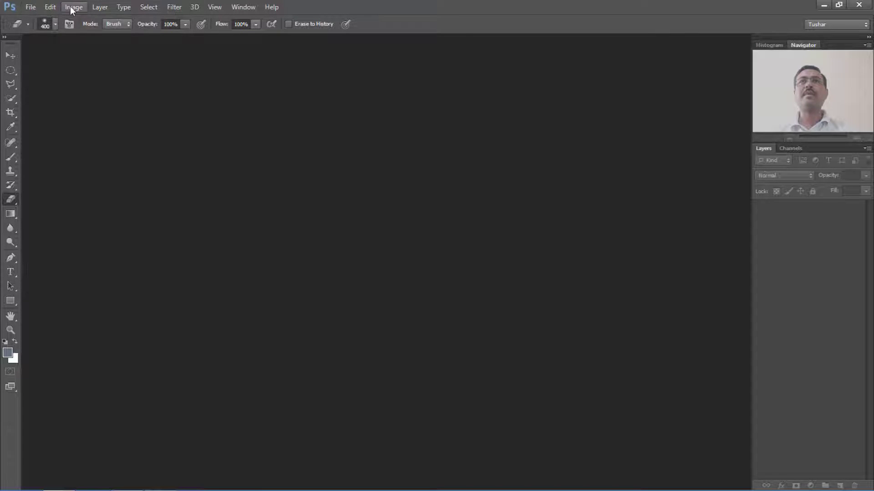
click(71, 9)
click(70, 8)
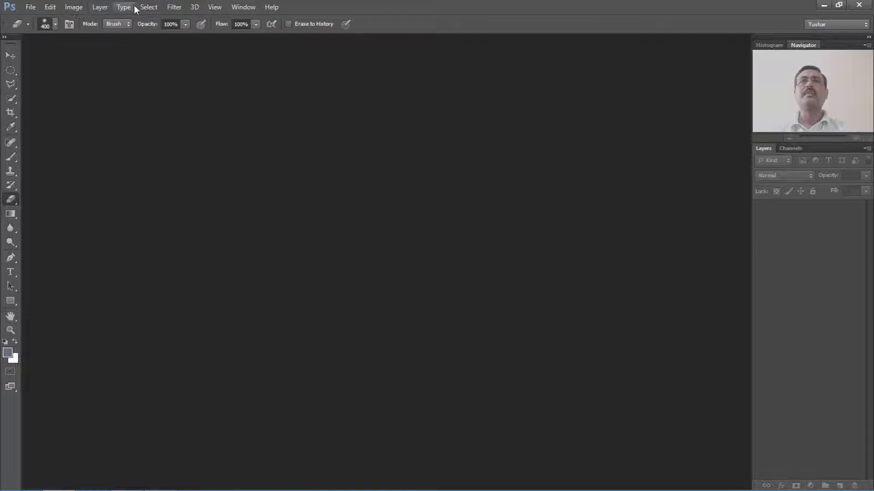
click(172, 8)
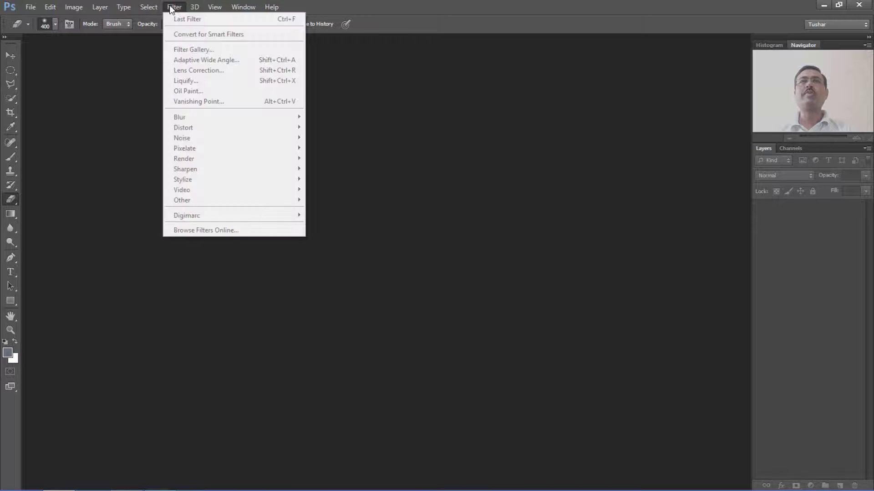
click(173, 8)
click(210, 8)
click(210, 9)
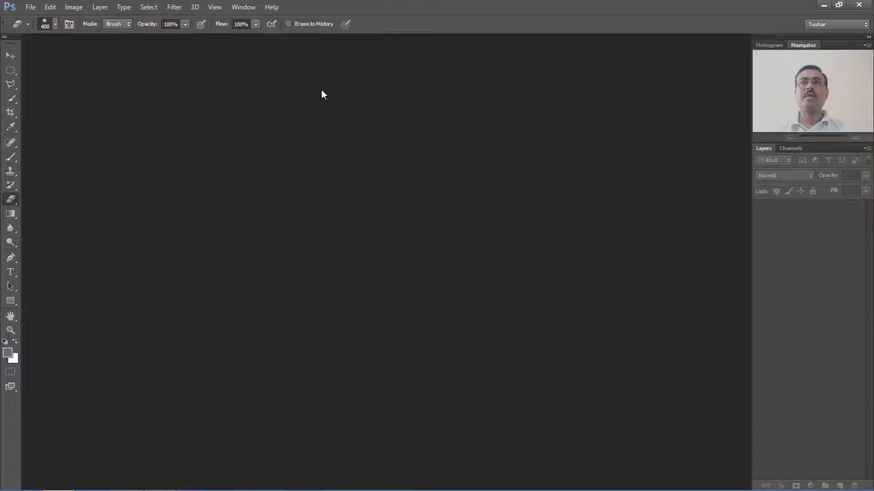
Step: Review the list of panels that can be shown or hidden in the workspace
click(244, 10)
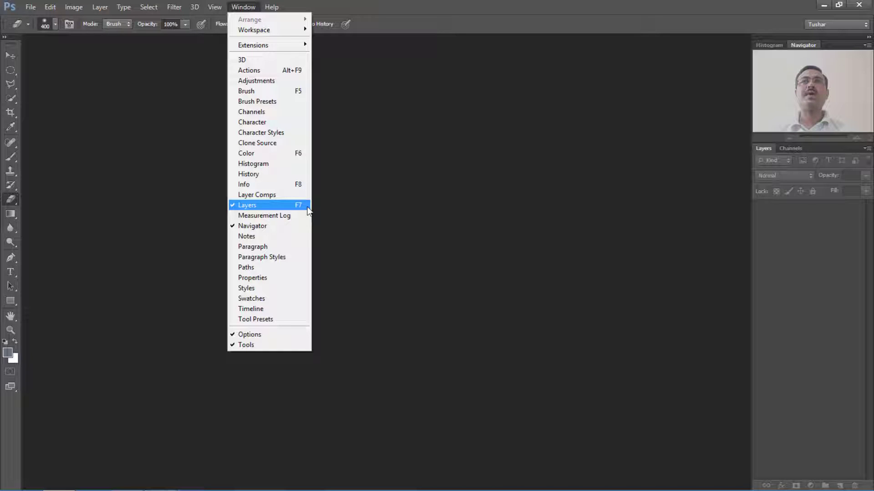
click(362, 207)
key(F7)
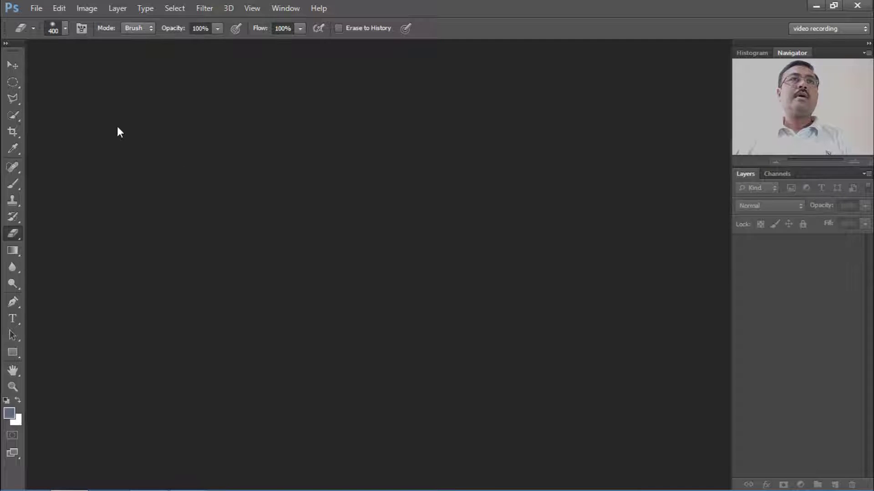
Step: Activate the Magnetic Lasso tool and view the variants grouped under the Pen tool
click(20, 103)
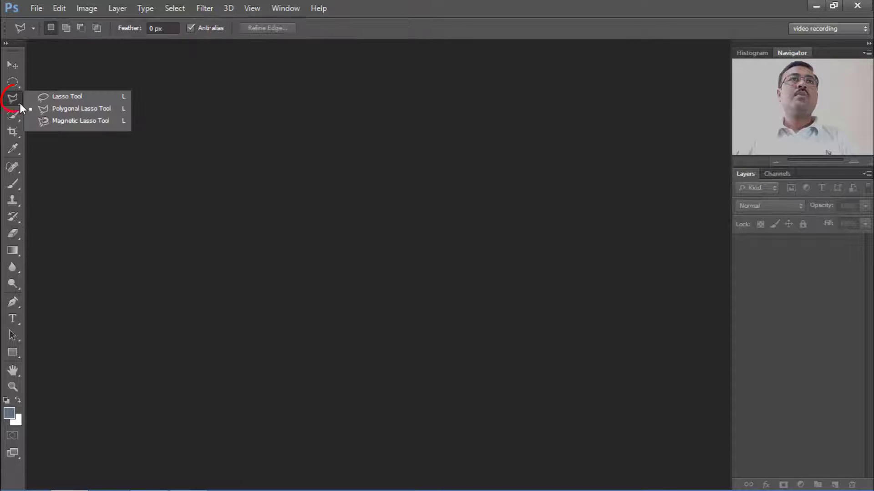
click(101, 125)
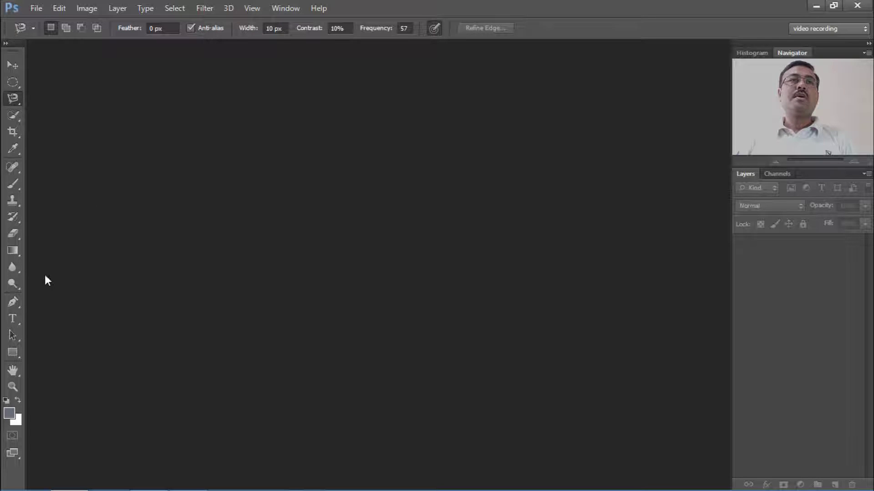
click(13, 302)
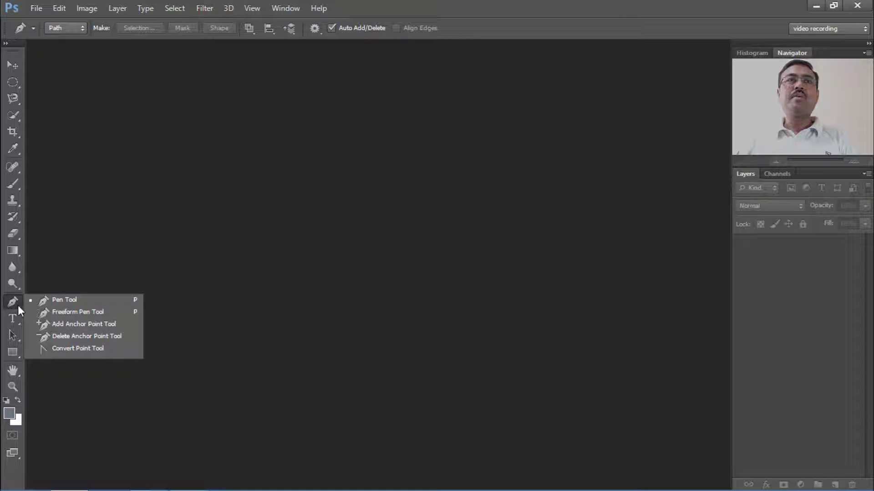
click(21, 308)
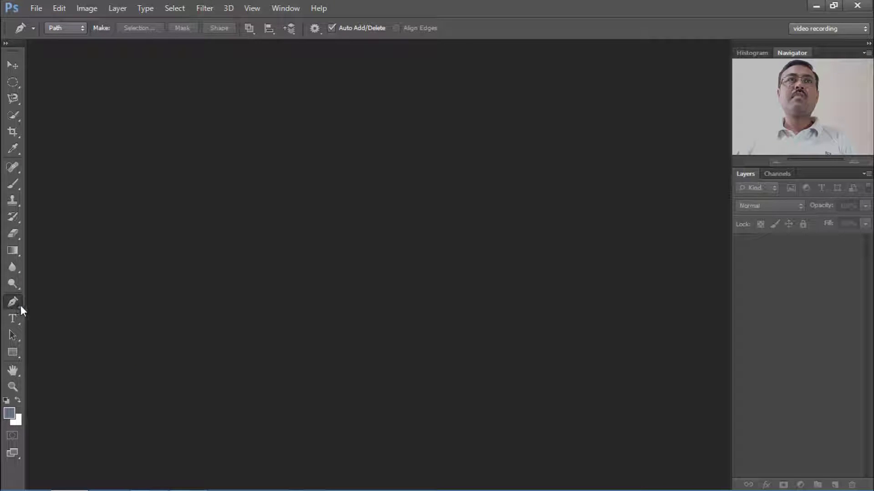
Step: Activate the Polygonal Lasso tool
click(21, 102)
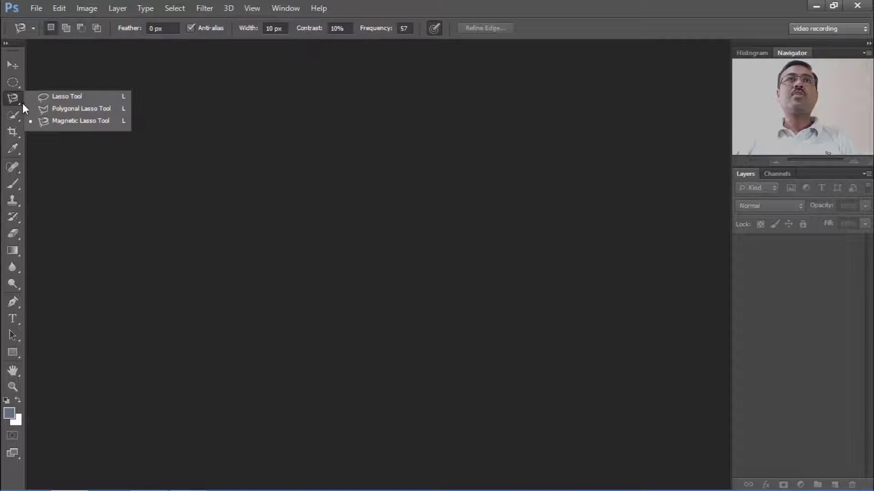
click(84, 112)
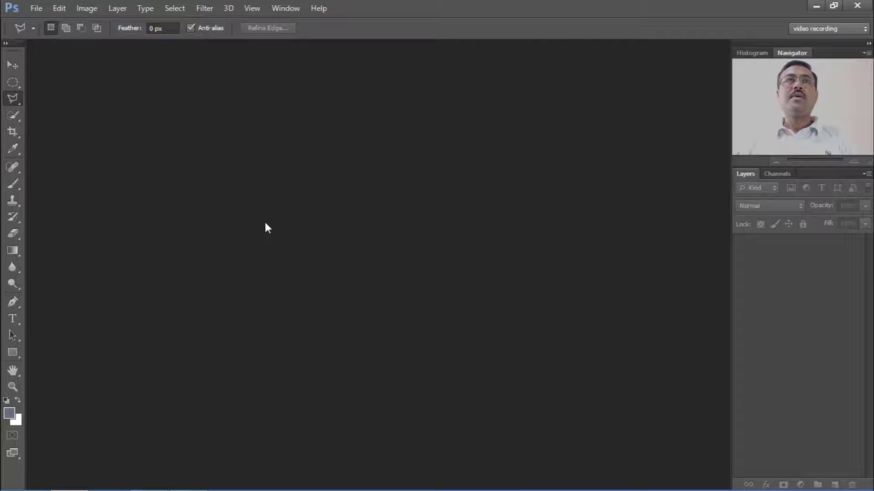
Step: Open the photo DSCF0642 from the NEW PRACTICE folder and choose the Polygonal Lasso tool
click(36, 9)
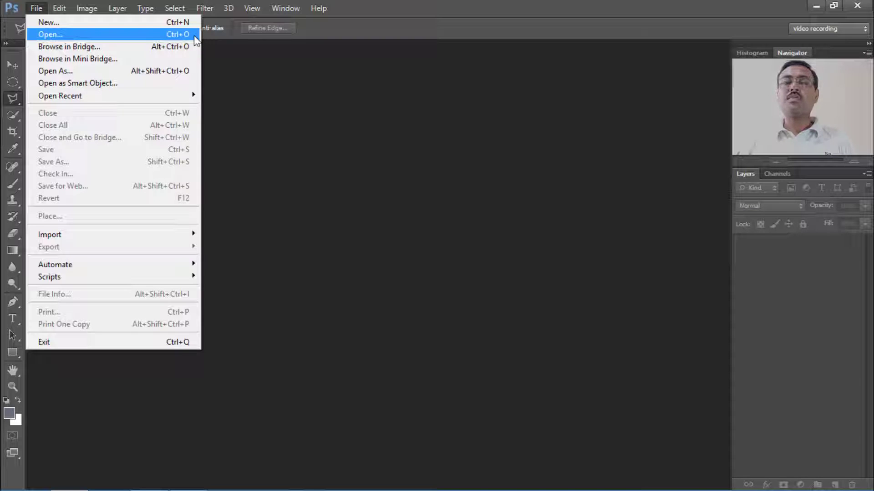
click(291, 179)
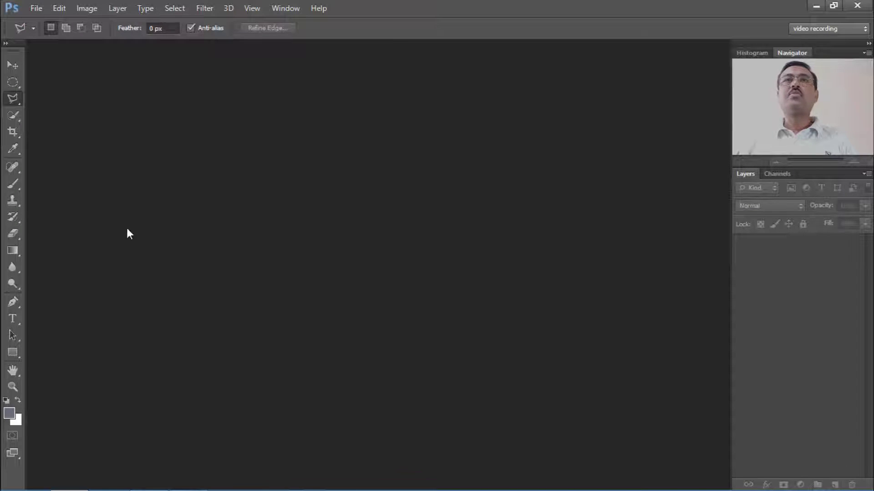
double_click(329, 215)
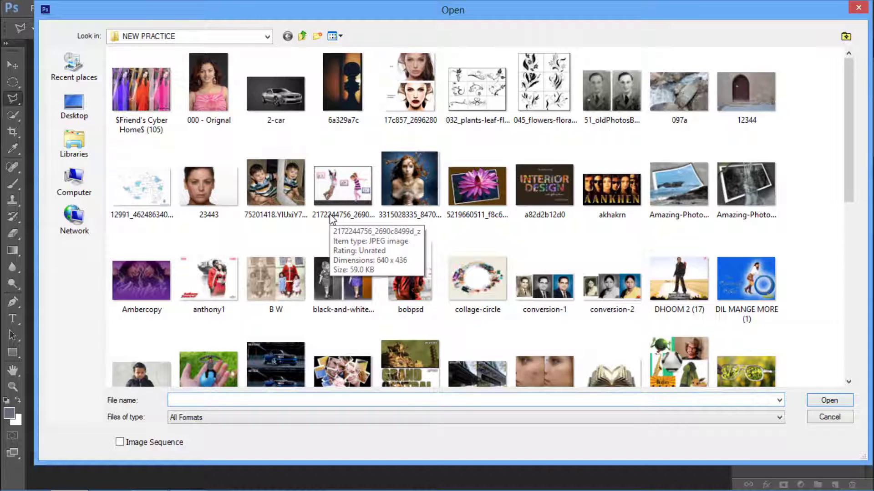
click(94, 111)
double_click(588, 132)
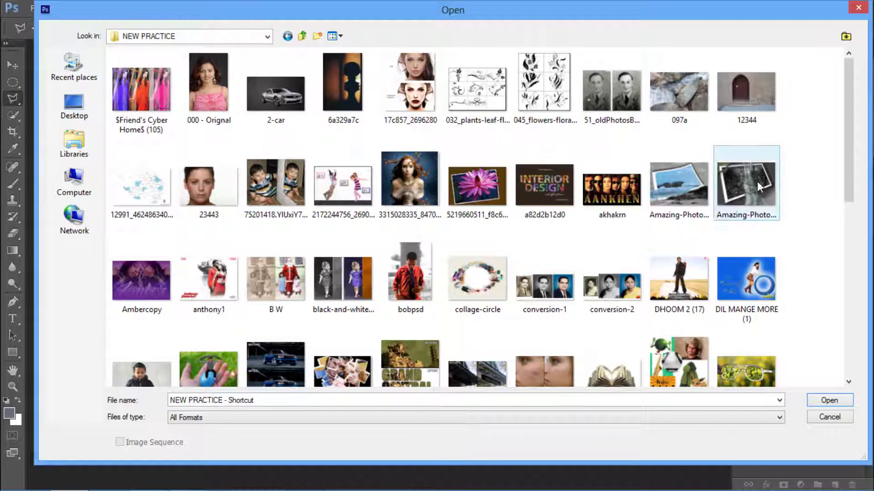
drag(845, 116, 846, 158)
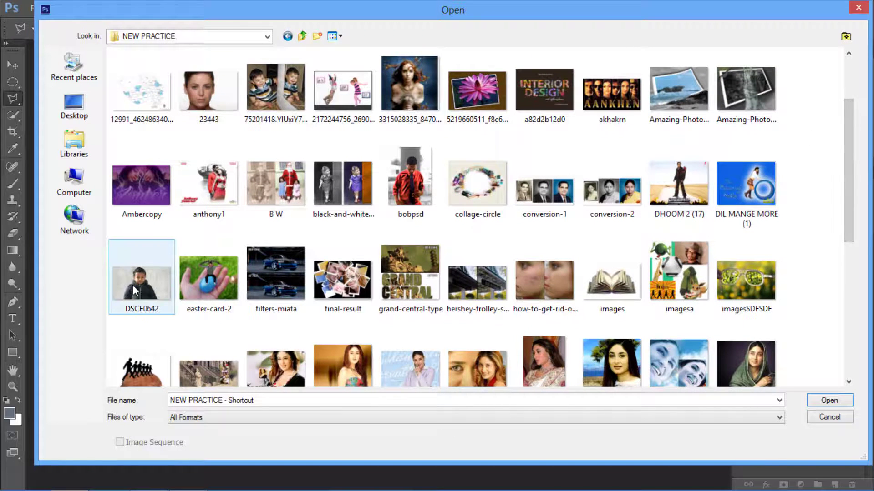
click(134, 283)
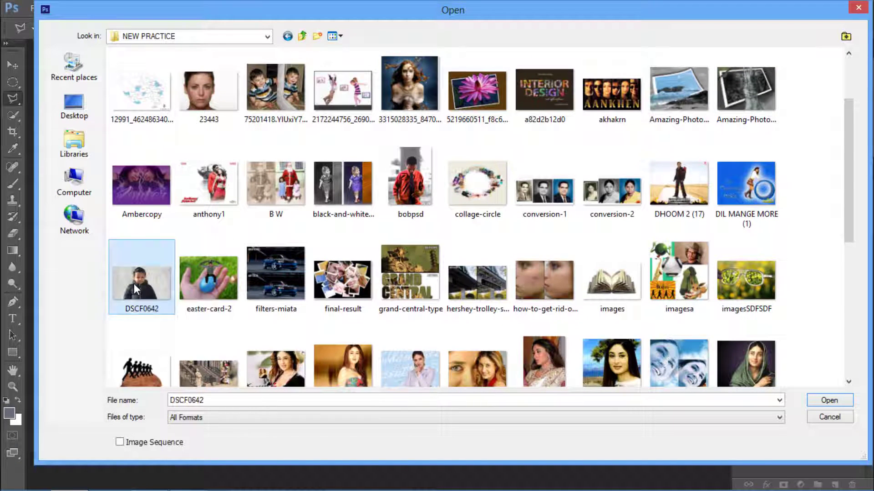
click(827, 400)
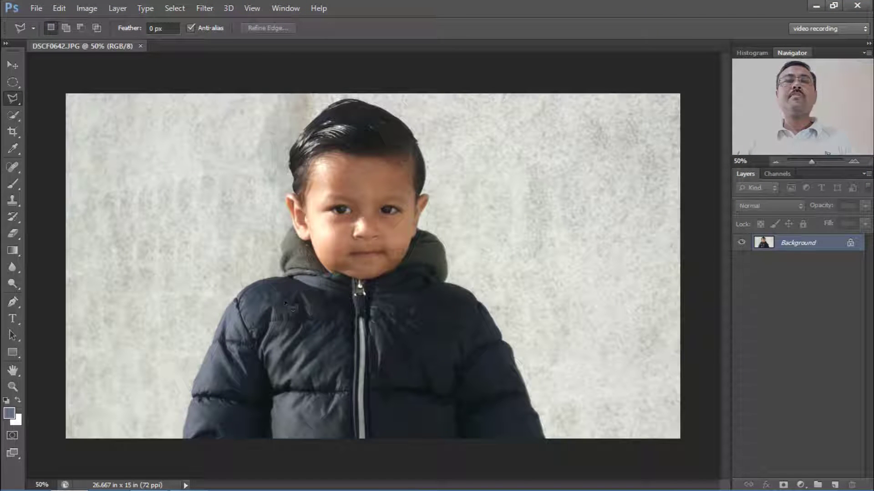
right_click(16, 100)
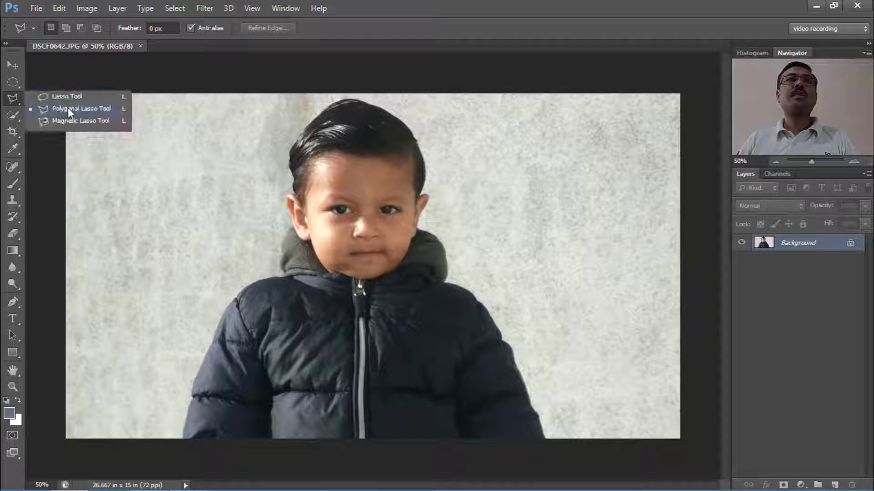
click(67, 108)
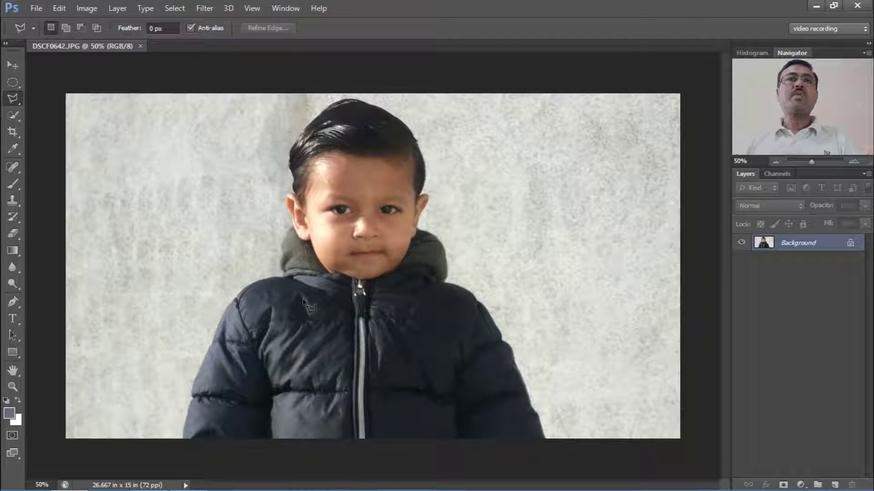
Step: Use the Zoom tool to view the photo at Actual Pixels, Fit Screen, Fill Screen and Print Size
click(12, 386)
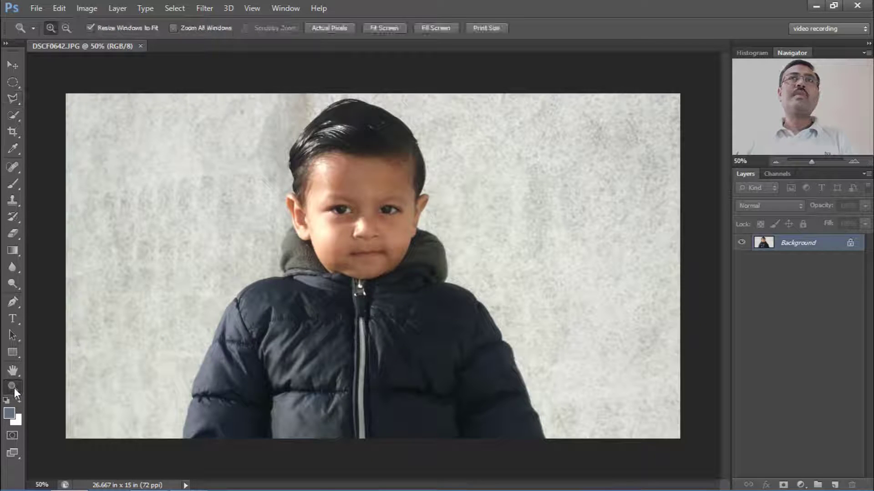
click(347, 31)
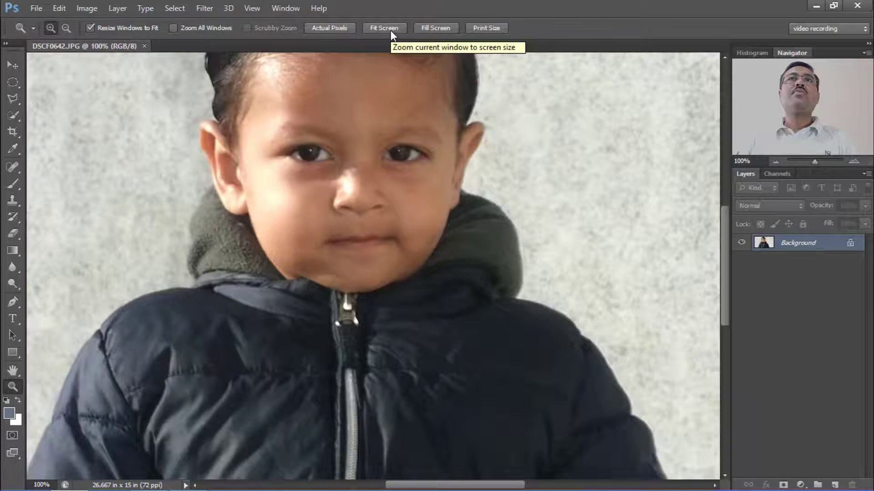
click(390, 30)
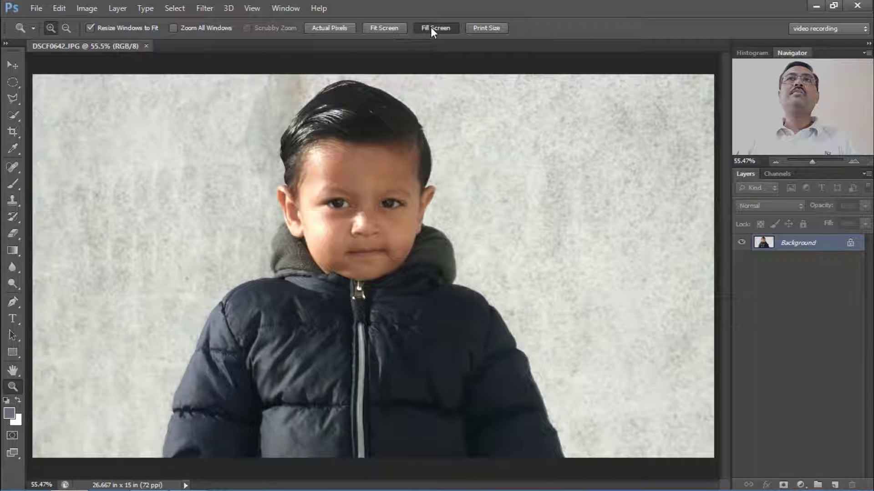
click(430, 27)
click(486, 28)
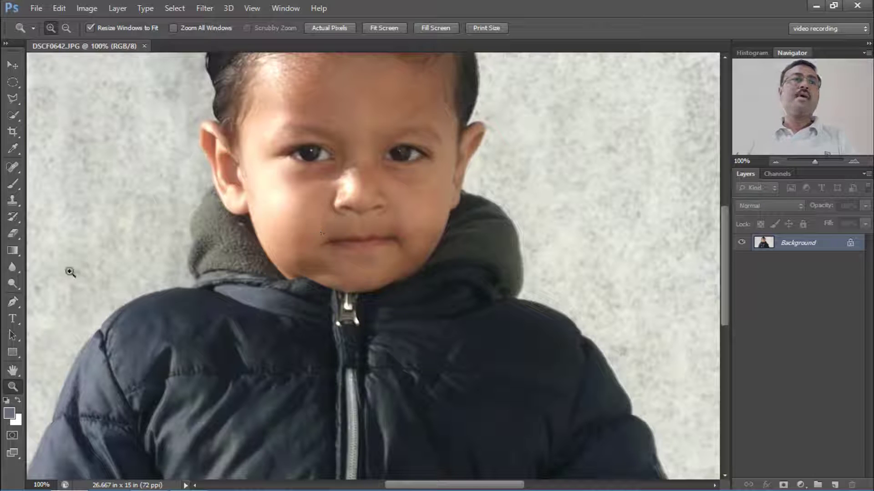
Step: Move around the enlarged photo with the Hand tool, down over the jacket and back up to the face
click(13, 371)
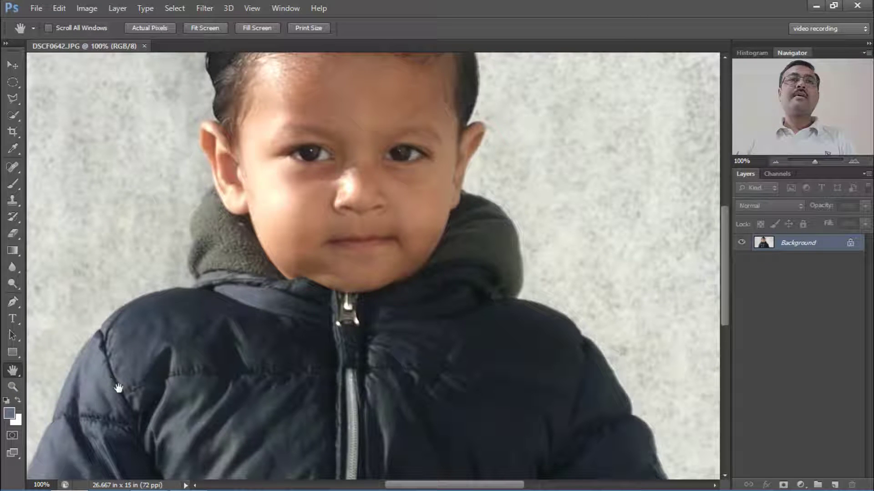
drag(118, 386, 216, 254)
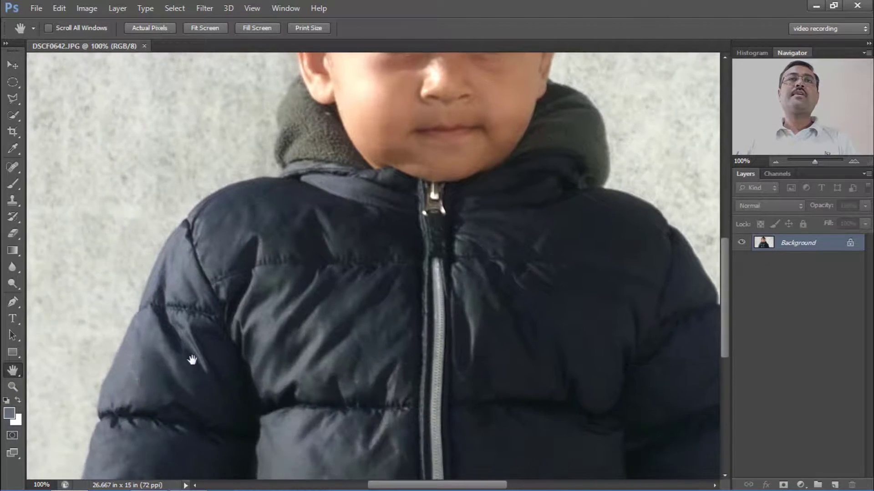
drag(191, 359, 216, 322)
drag(257, 196, 240, 313)
drag(317, 213, 274, 260)
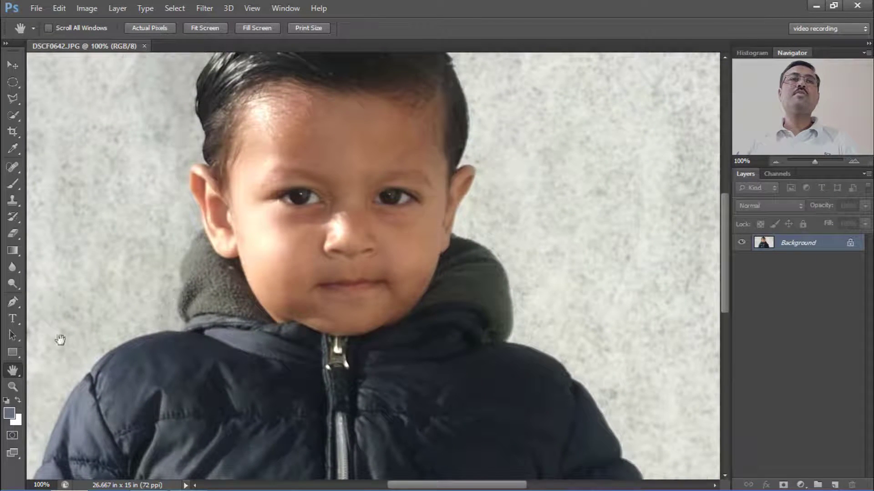
Step: Magnify the photo to 300%, reduce it to 50%, and bring it back to 100%
click(18, 389)
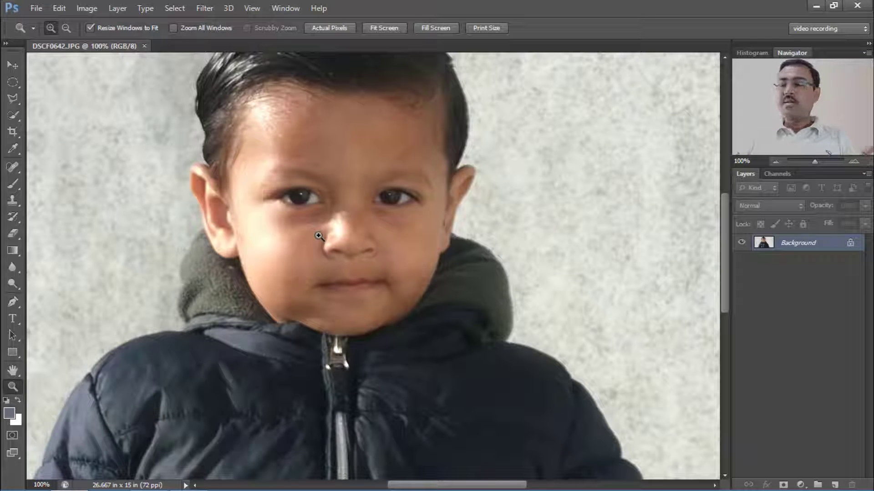
key(ctrl+plus)
key(ctrl+plus)
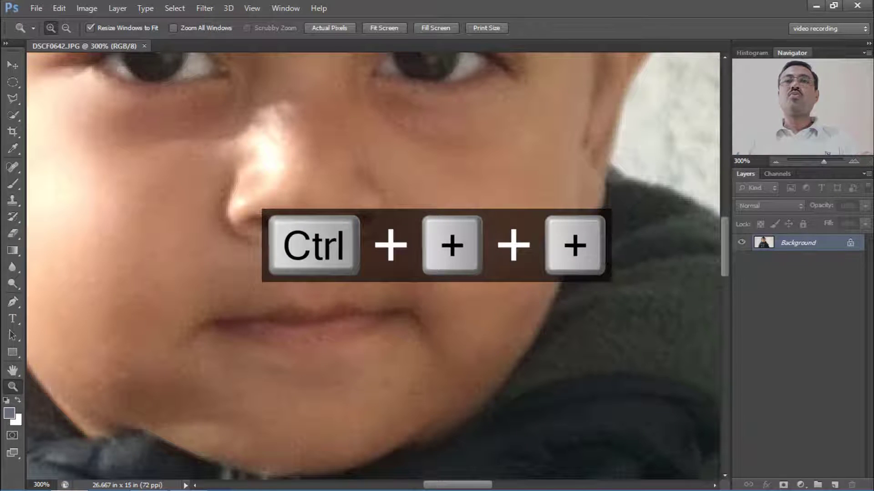
key(ctrl+minus)
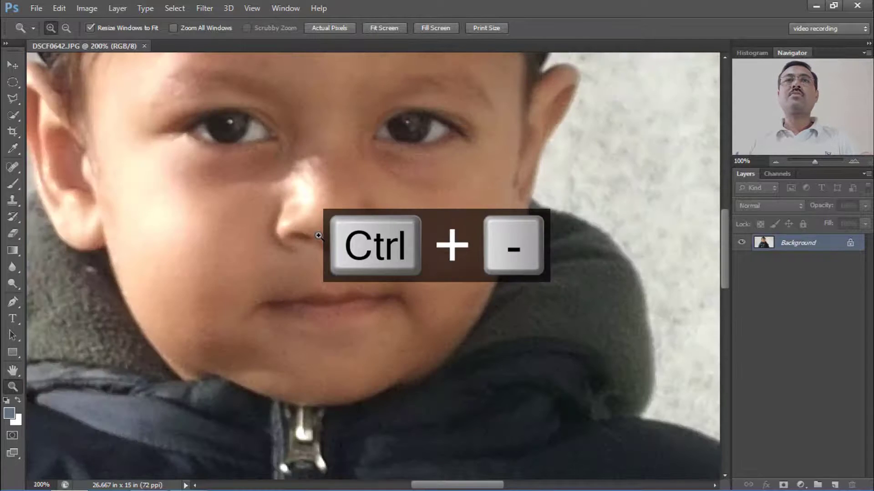
key(ctrl+minus)
key(ctrl+minus)
key(ctrl+minus)
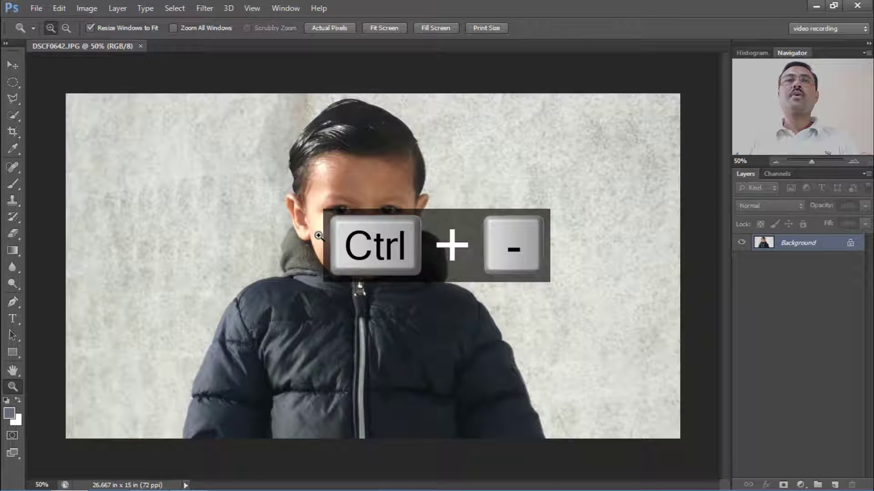
key(ctrl+plus)
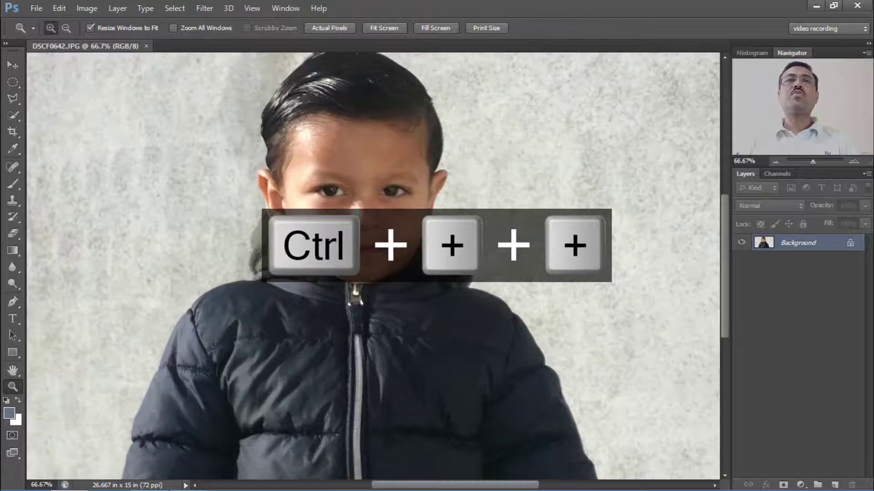
key(ctrl+plus)
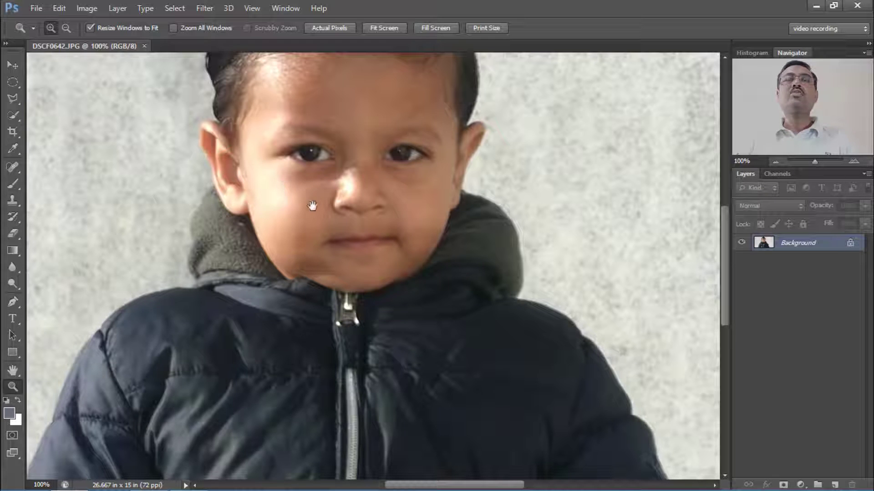
Step: Pan the photo from the child's hair down to the lower end of the left sleeve, keeping the Zoom tool active
drag(319, 205, 323, 273)
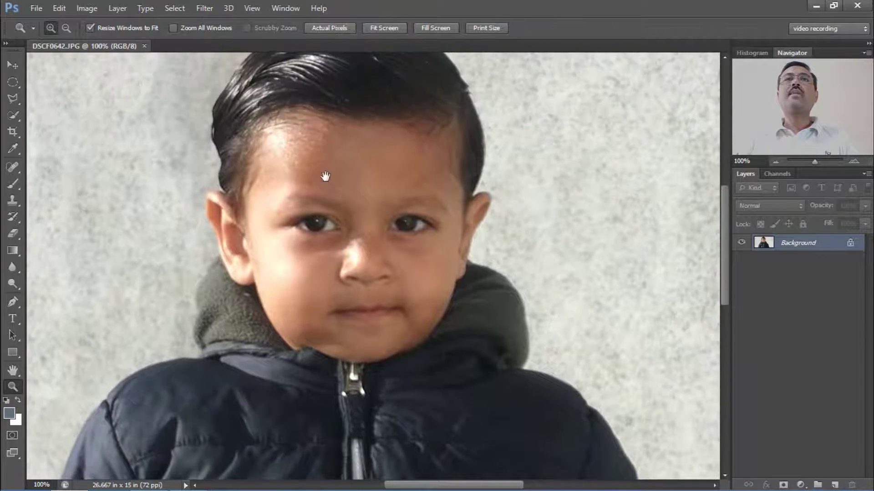
drag(328, 163, 332, 233)
drag(330, 182, 333, 201)
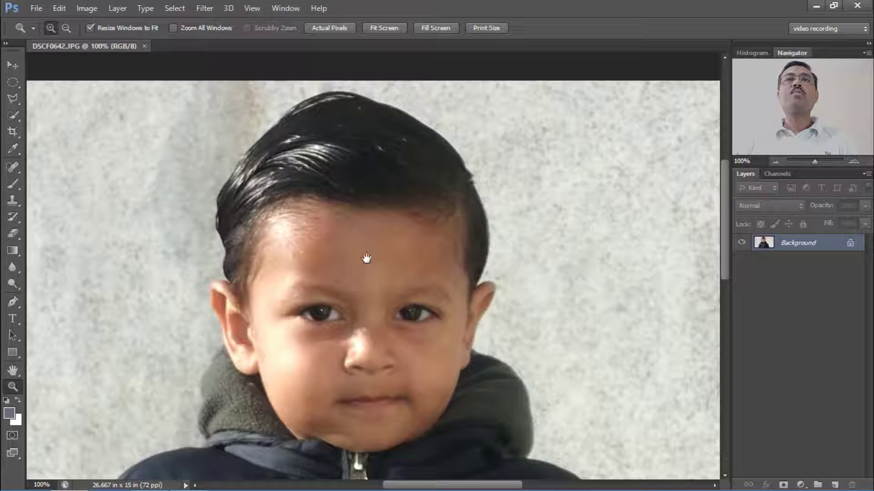
drag(365, 255, 384, 199)
drag(368, 250, 364, 171)
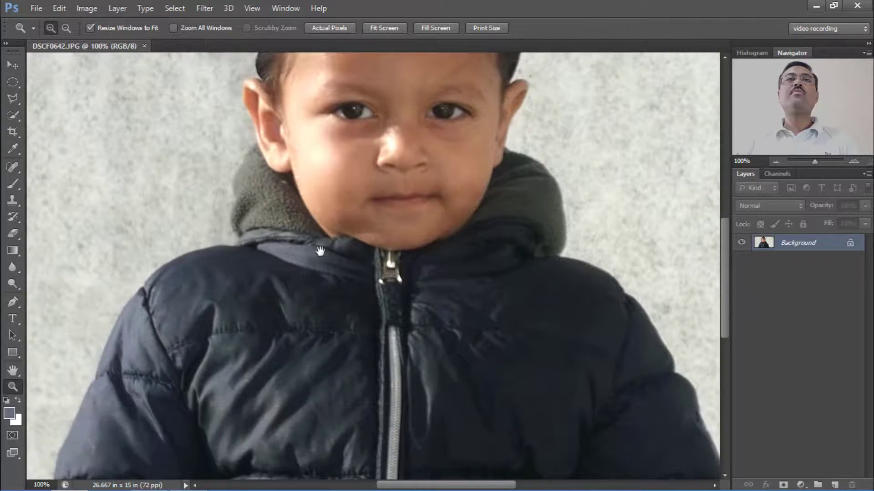
drag(313, 262, 361, 185)
mouse_move(269, 258)
mouse_down()
mouse_move(296, 203)
mouse_move(283, 234)
mouse_move(310, 232)
mouse_up()
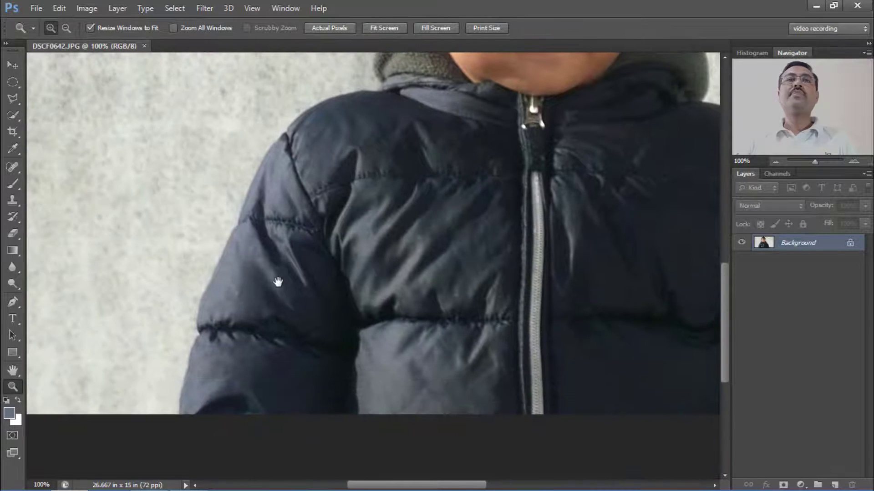
drag(277, 283, 290, 250)
drag(228, 319, 232, 302)
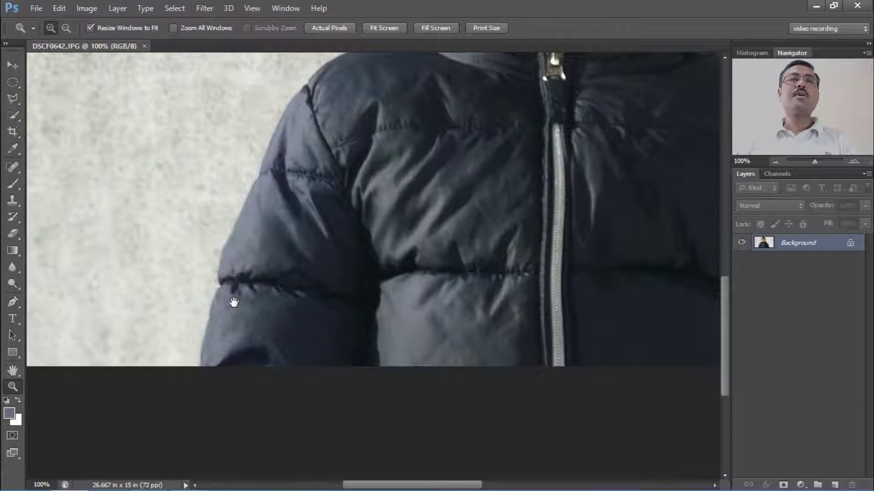
Step: Start a Polygonal Lasso outline at the sleeve's lower end at 200% zoom and trace its outer edge up past the first seam
click(12, 100)
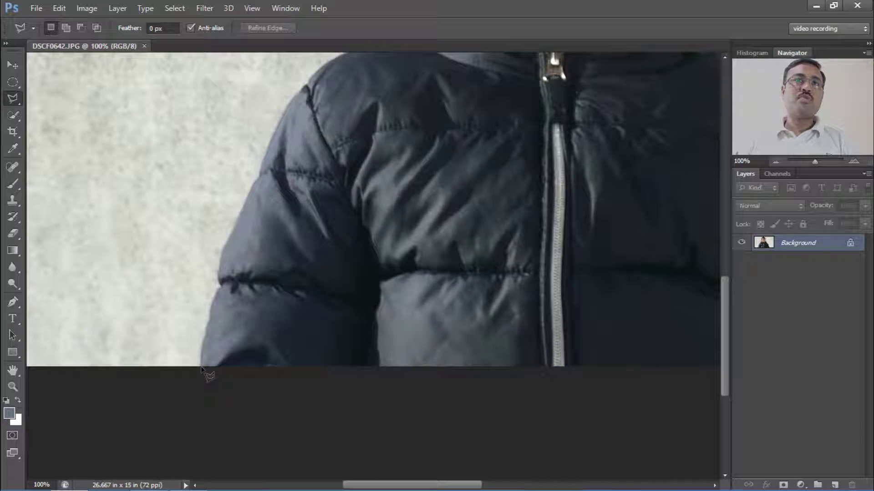
key(ctrl+plus)
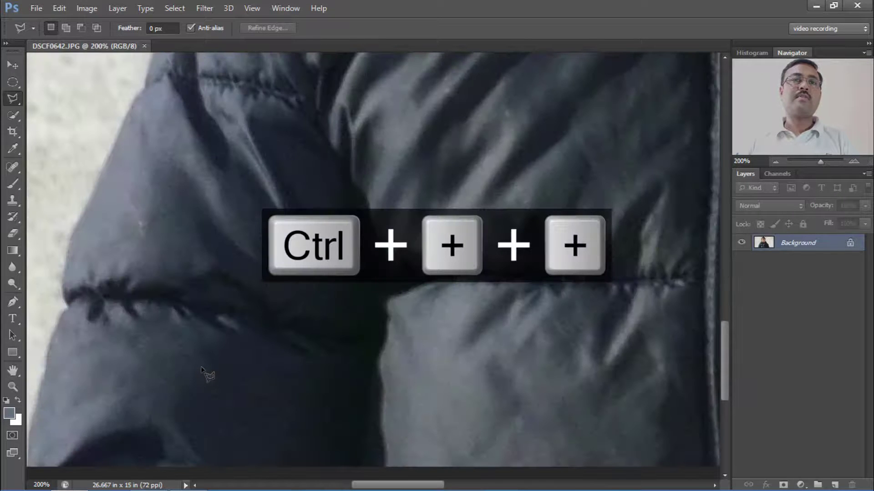
mouse_move(202, 369)
mouse_down()
mouse_move(275, 308)
mouse_move(271, 287)
mouse_move(340, 288)
mouse_up()
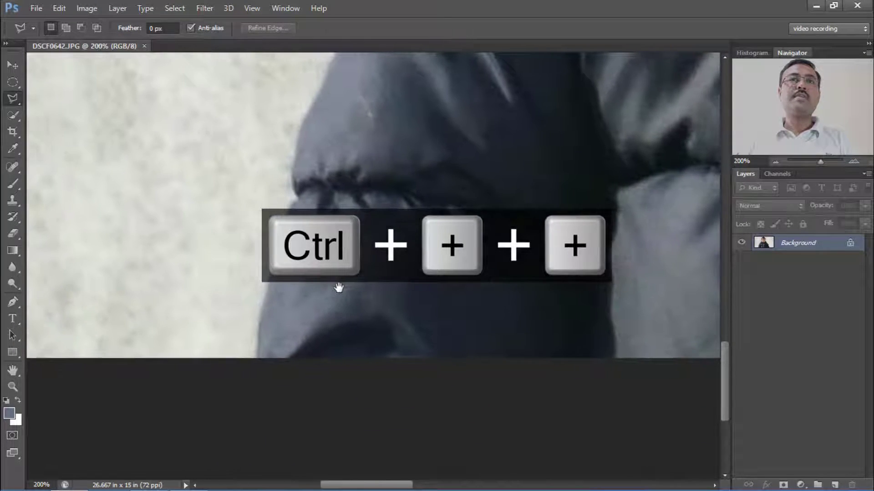
click(258, 359)
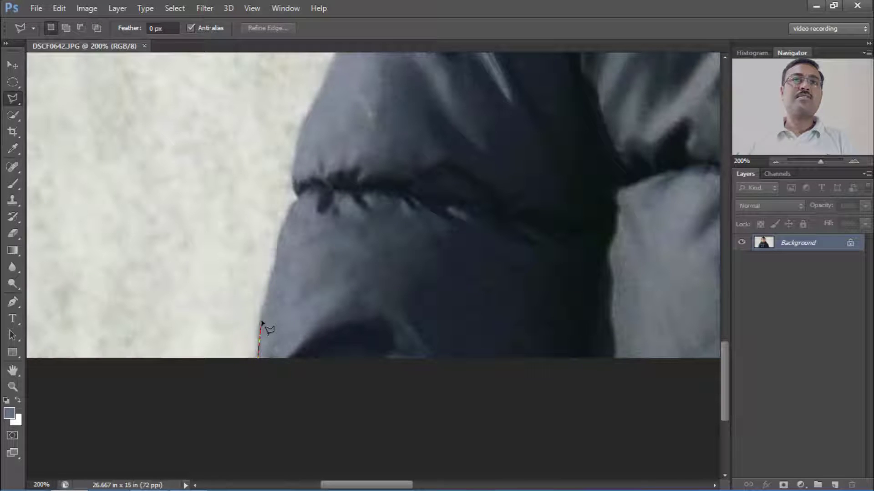
click(262, 316)
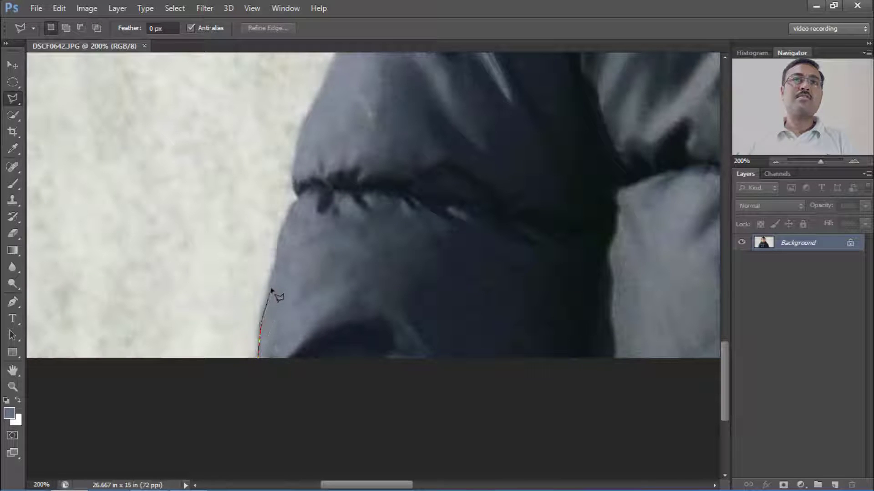
click(276, 263)
click(280, 239)
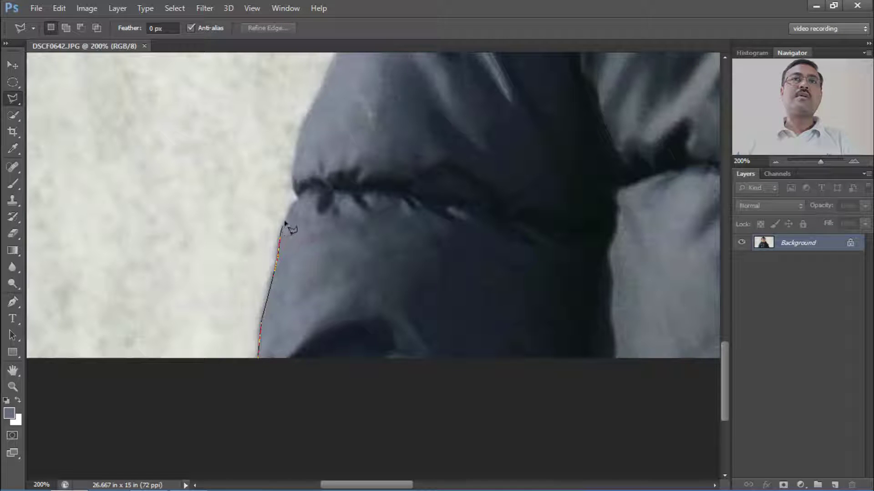
click(288, 217)
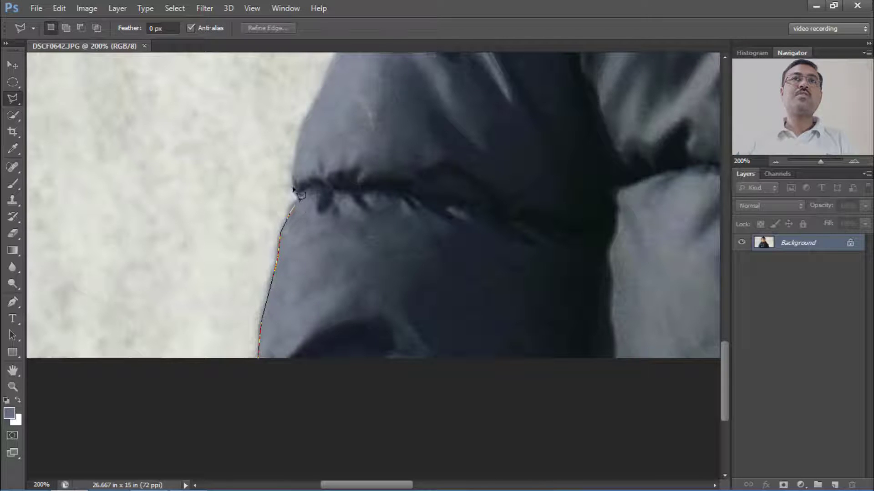
click(298, 200)
click(293, 177)
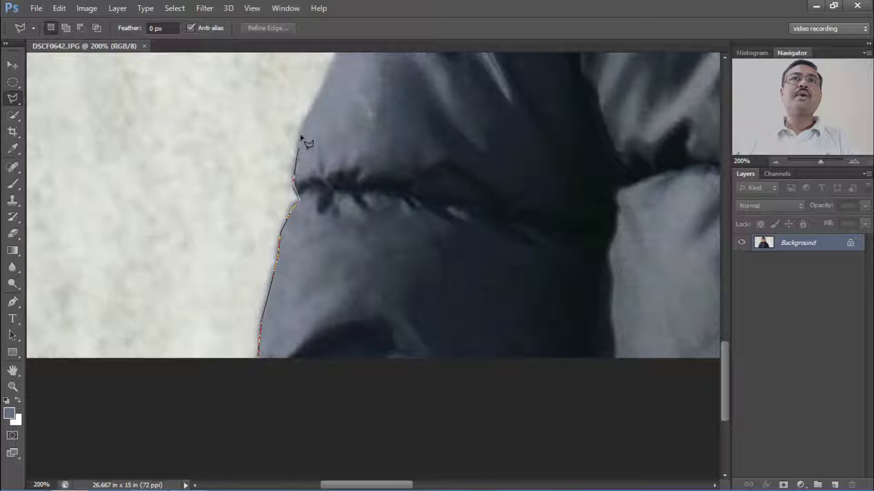
Step: Continue the lasso outline up the sleeve's outer edge from the lower seam to the upper seam
click(304, 122)
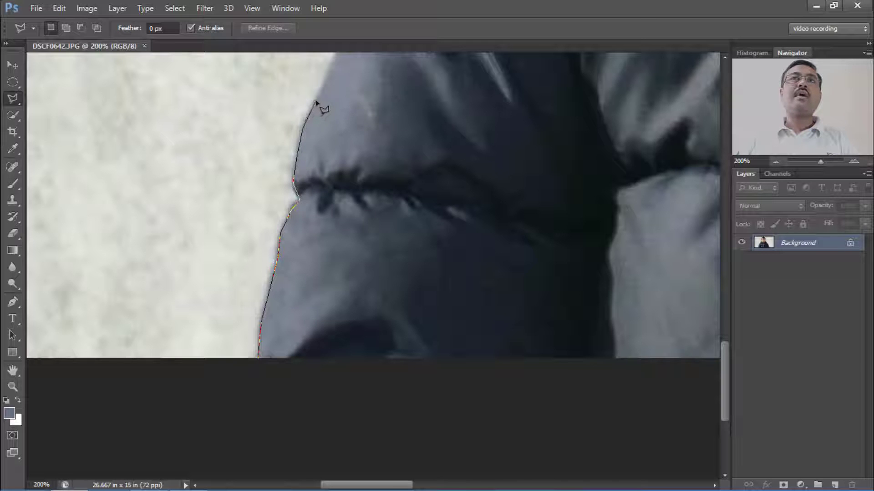
click(315, 101)
key(space)
drag(328, 89, 275, 271)
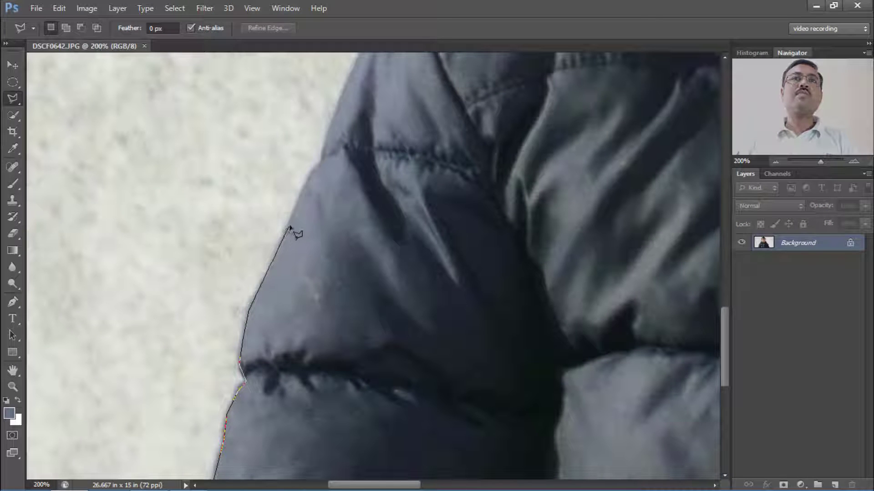
click(324, 163)
key(space)
drag(328, 149, 294, 297)
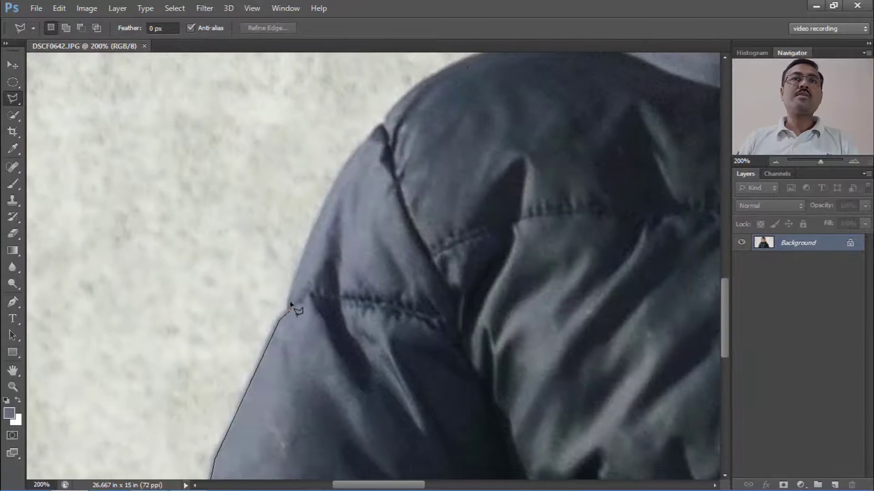
Step: Extend the lasso outline from the upper sleeve seam along the upper arm towards the shoulder
click(291, 295)
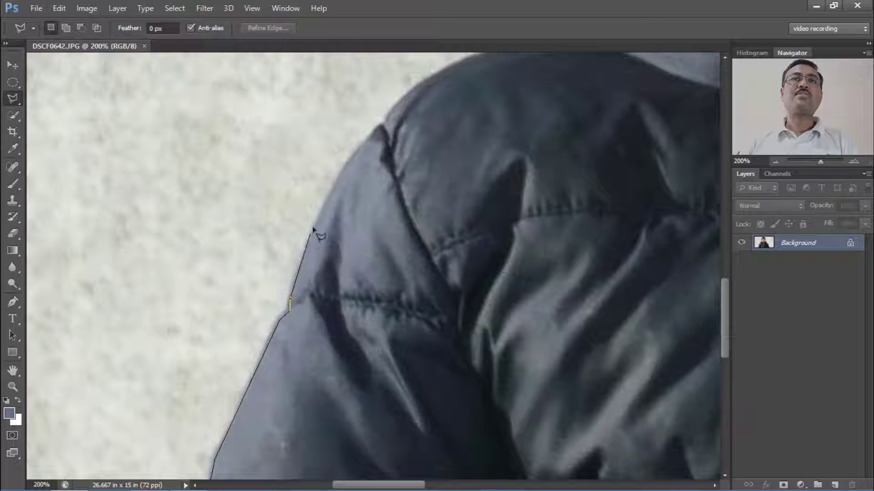
click(322, 215)
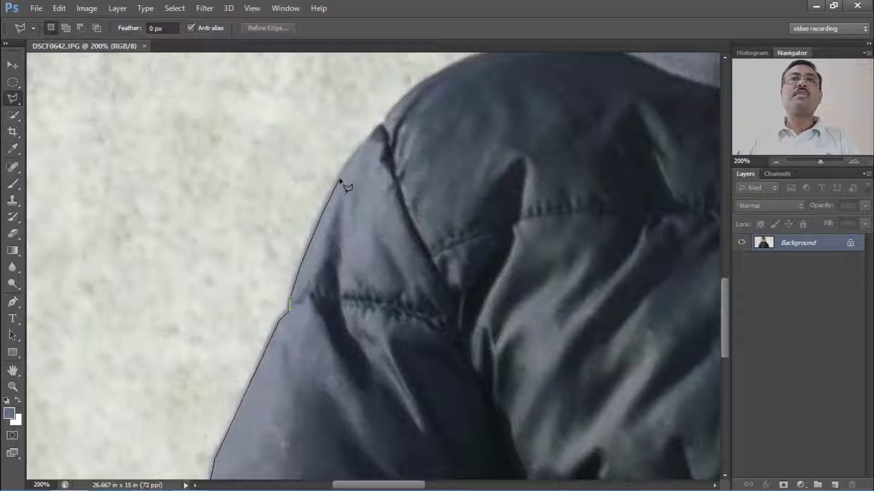
mouse_move(339, 180)
mouse_down()
mouse_move(339, 125)
mouse_move(356, 101)
mouse_move(312, 131)
mouse_move(224, 279)
mouse_up()
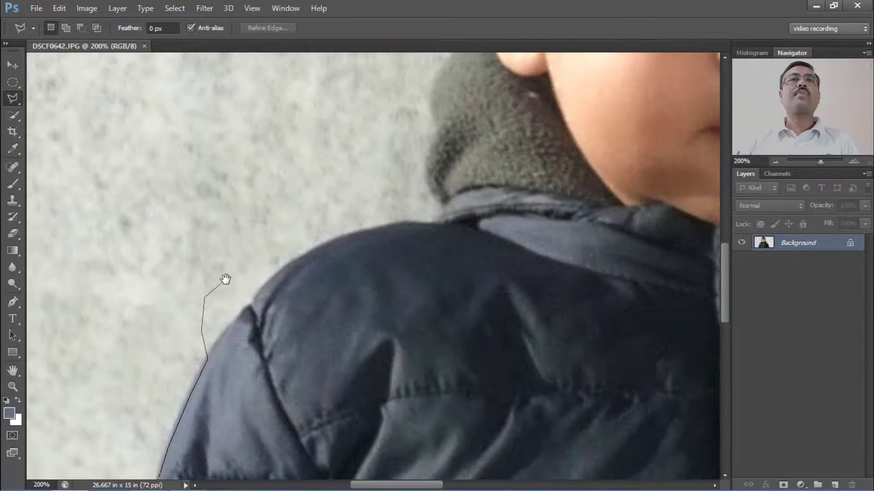
Step: Remove the stray lasso points placed on the wall outside the shoulder, back to the sleeve's edge
click(275, 212)
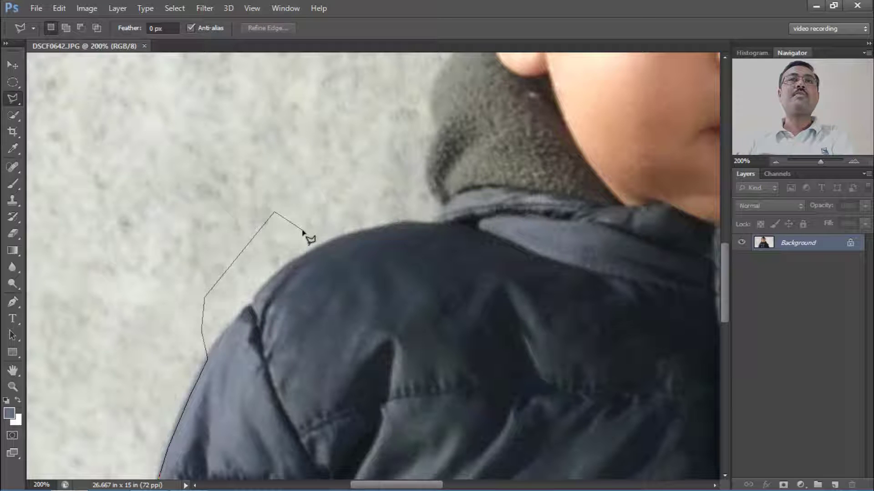
key(BackSpace)
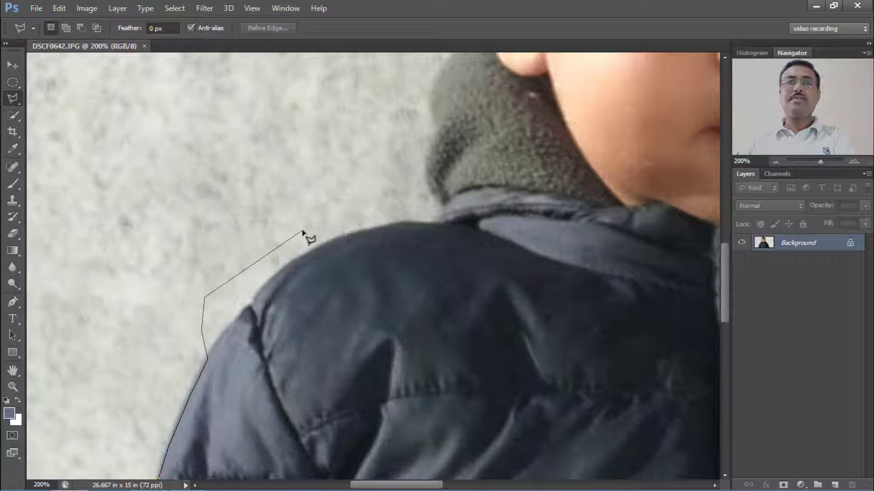
key(BackSpace)
key(BackSpace)
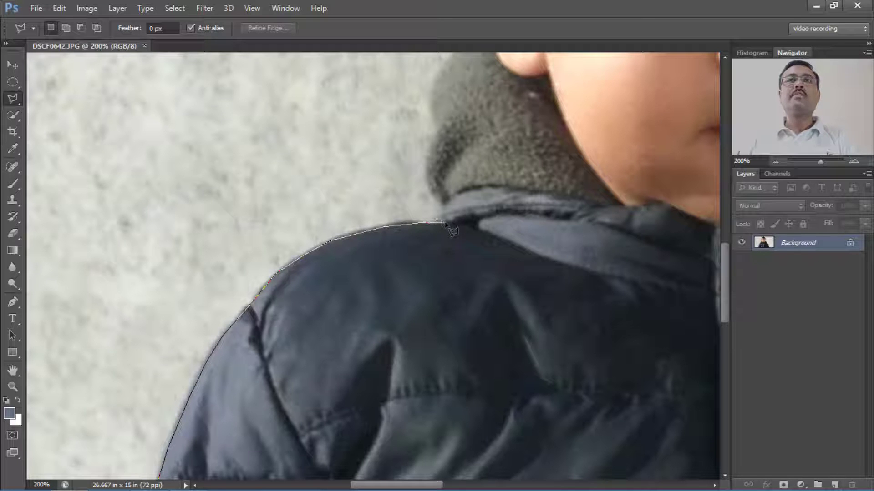
Step: Continue the lasso outline from the collar along the hood, around the ear and up the side of the hair
drag(444, 202, 347, 385)
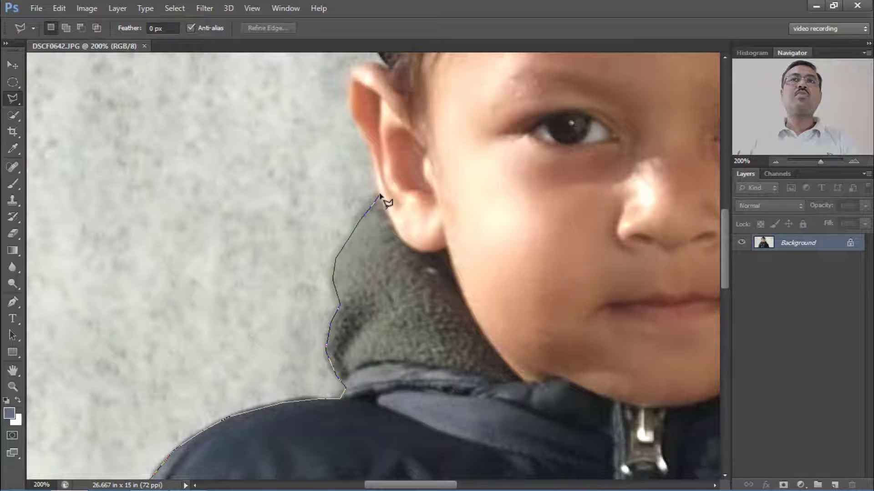
drag(371, 172, 347, 414)
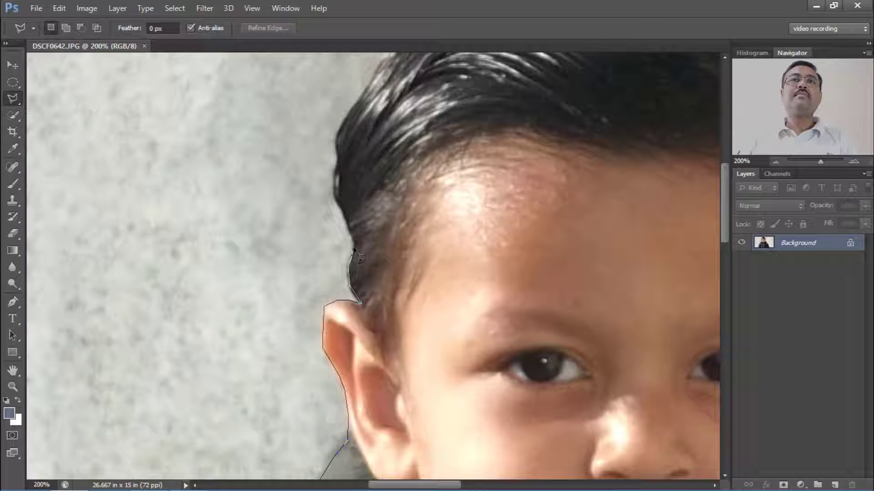
drag(352, 246, 353, 375)
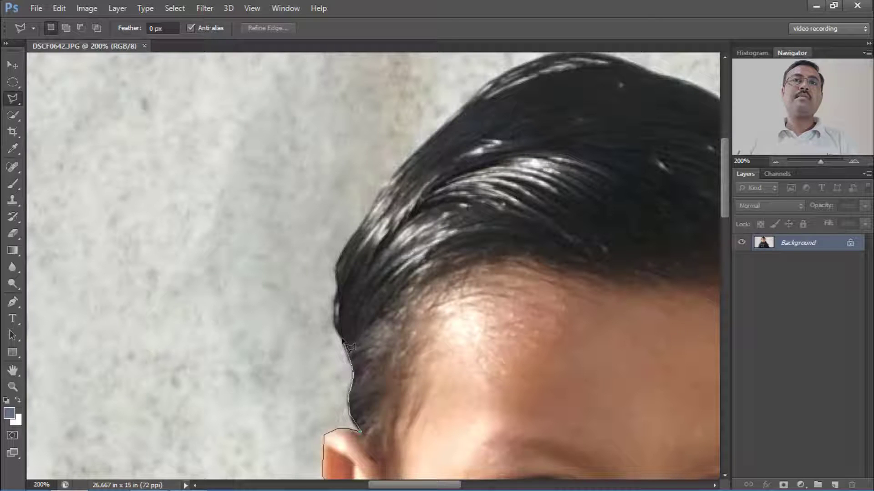
Step: Remove the latest lasso points from the side of the hair back to the outer edge of the ear
scroll(346, 314, down, 5)
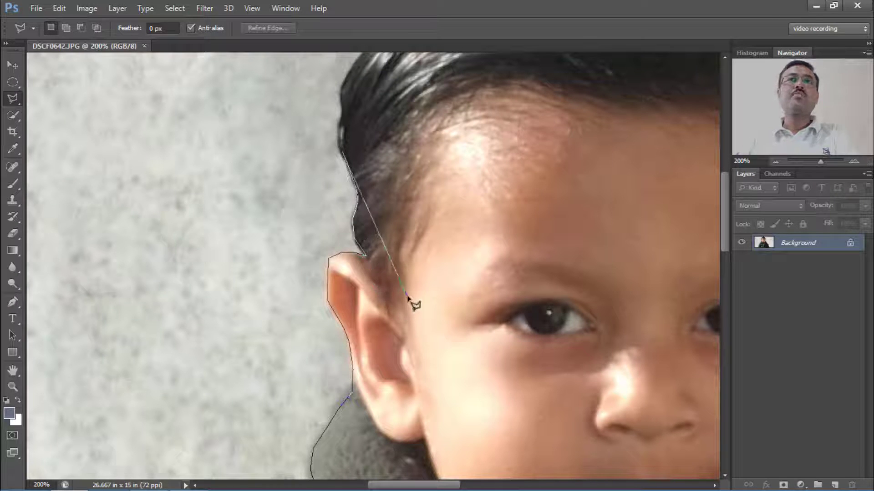
key(BackSpace)
key(BackSpace)
key(BackSpace)
key(BackSpace)
key(BackSpace)
key(BackSpace)
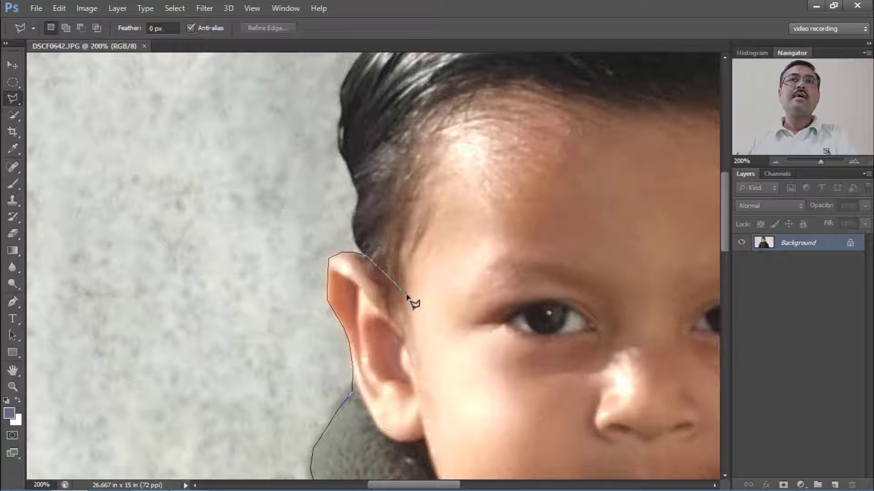
key(BackSpace)
key(BackSpace)
key(BackSpace)
key(BackSpace)
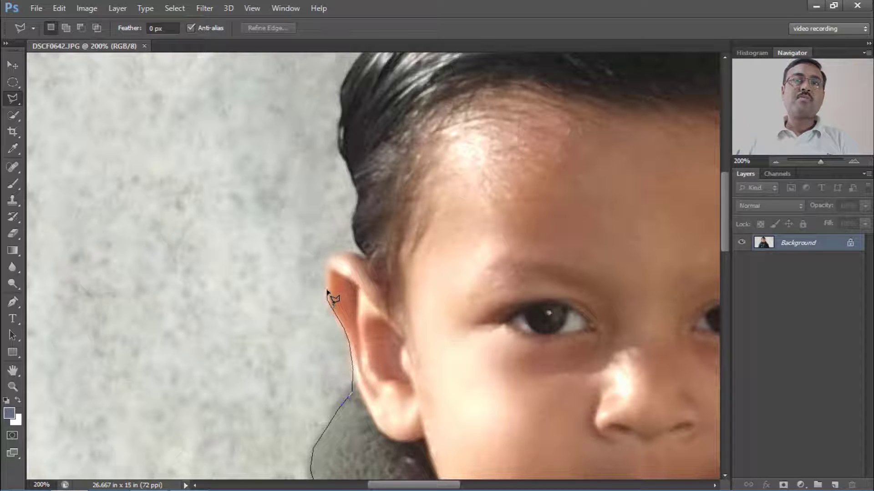
Step: At 300% zoom, retrace the ear and hair and carry the lasso outline around the child to the opposite sleeve's lower end
key(ctrl+plus)
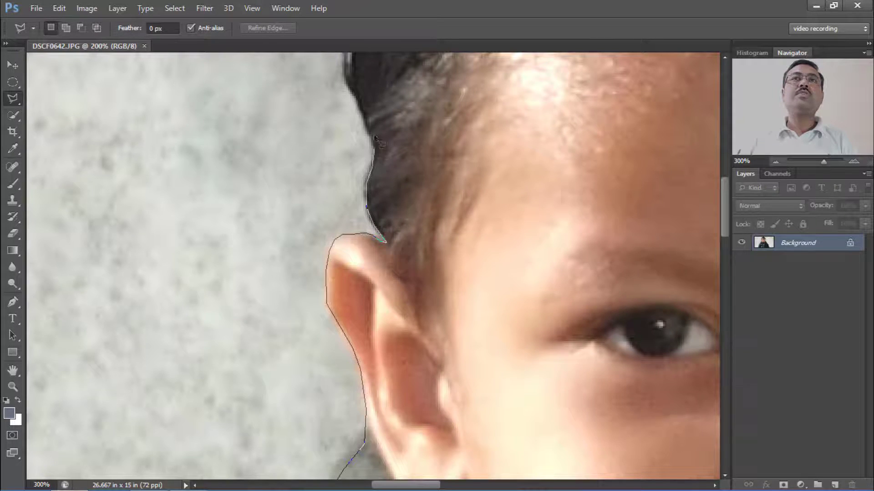
scroll(376, 138, up, 3)
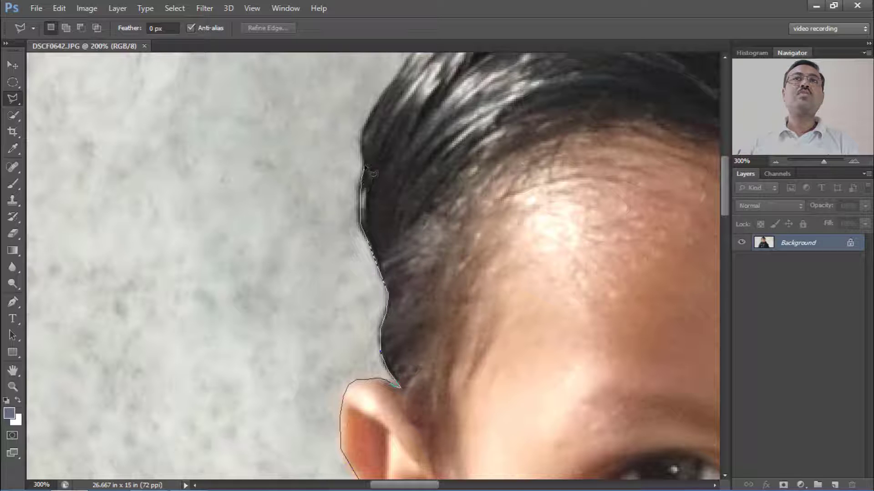
mouse_move(366, 127)
mouse_down()
mouse_move(362, 174)
mouse_move(331, 264)
mouse_up()
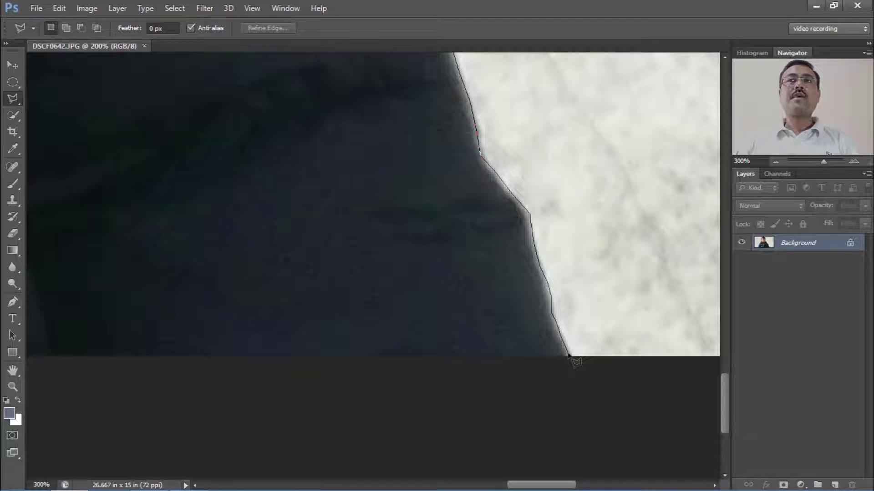
Step: Take the lasso outline past the photo's bottom edge and place points in the empty area beneath the jacket, heading back towards the first sleeve
scroll(569, 355, down, 5)
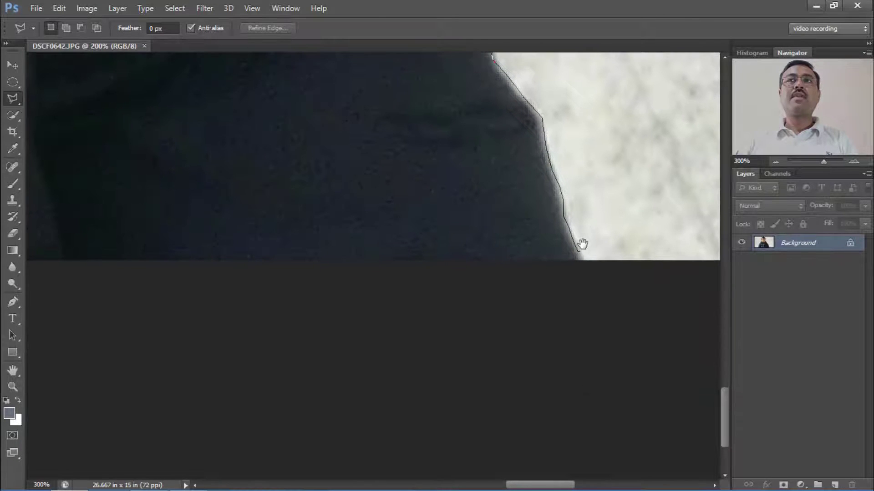
click(584, 263)
click(593, 311)
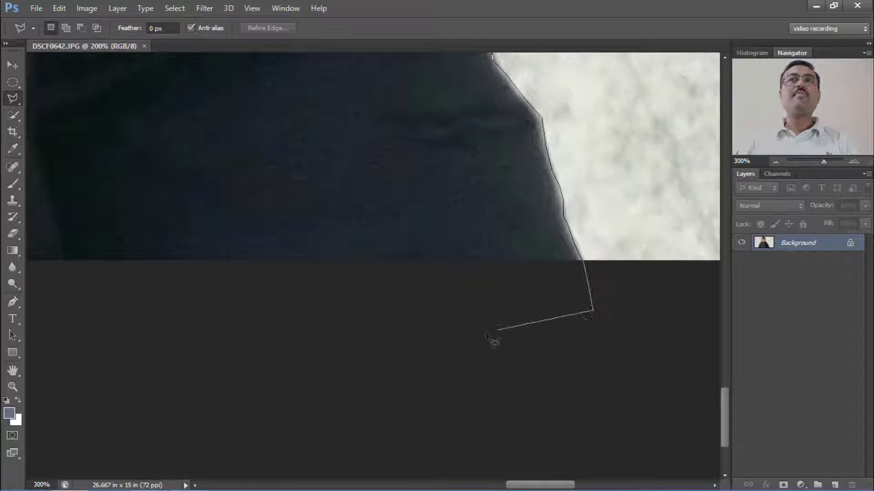
click(486, 334)
click(323, 344)
click(264, 335)
drag(235, 311, 630, 209)
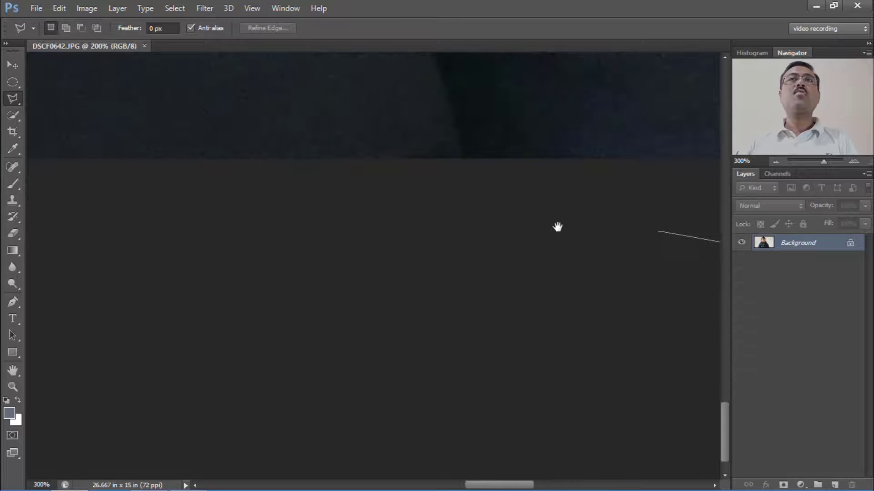
click(357, 290)
click(189, 247)
Step: Continue the lasso outline below the photo to its starting point at the first sleeve's lower end and close the selection
drag(184, 213, 561, 227)
drag(248, 246, 460, 252)
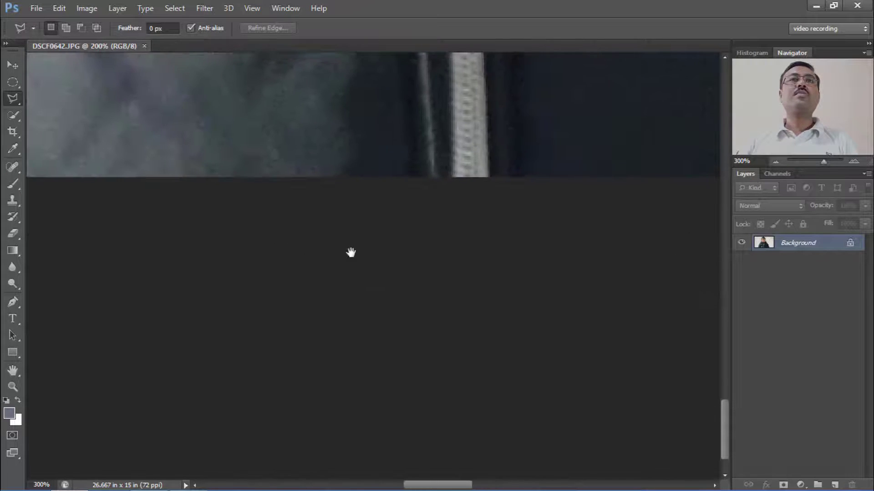
mouse_move(182, 251)
mouse_down()
mouse_move(432, 252)
mouse_move(248, 251)
mouse_up()
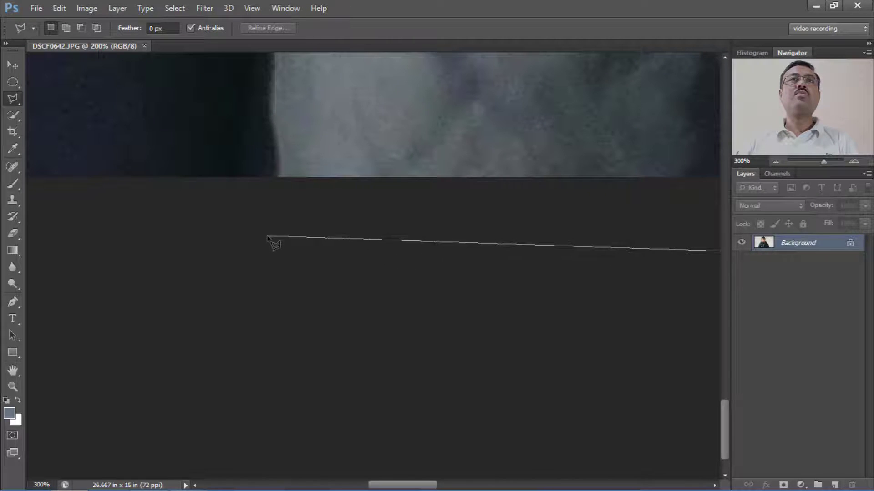
click(267, 238)
mouse_move(320, 79)
mouse_down()
mouse_move(231, 370)
mouse_move(197, 181)
mouse_move(345, 189)
mouse_up()
click(134, 272)
drag(107, 224, 577, 237)
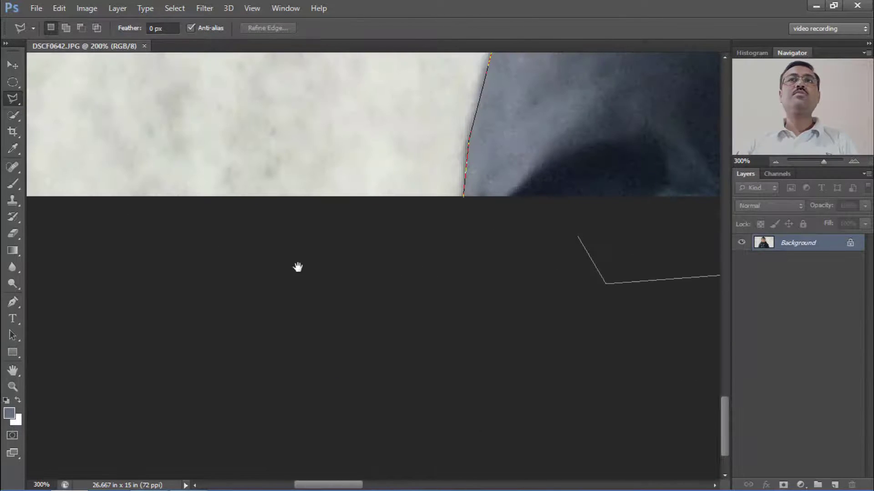
drag(434, 256, 328, 268)
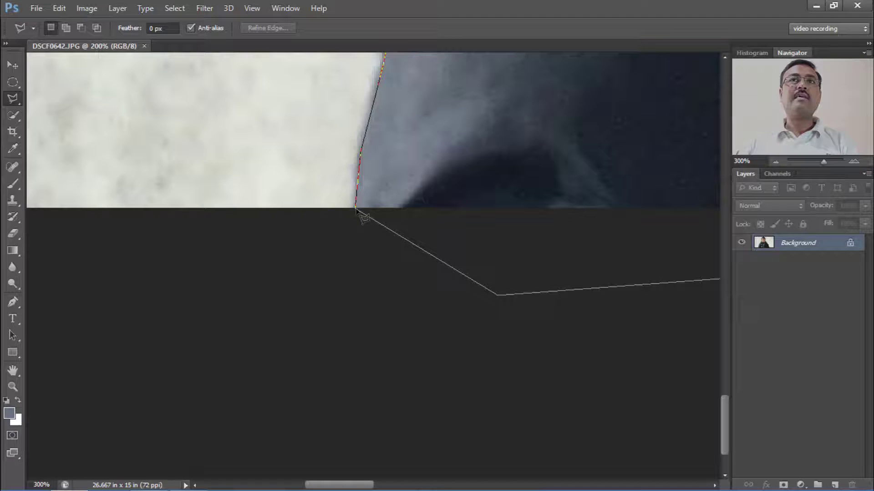
click(356, 209)
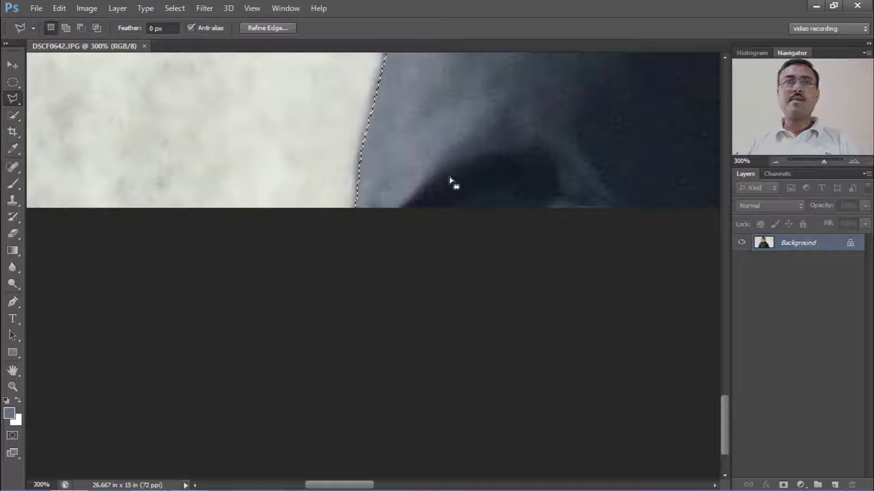
Step: Copy the selected child from the Background onto a new layer
click(13, 386)
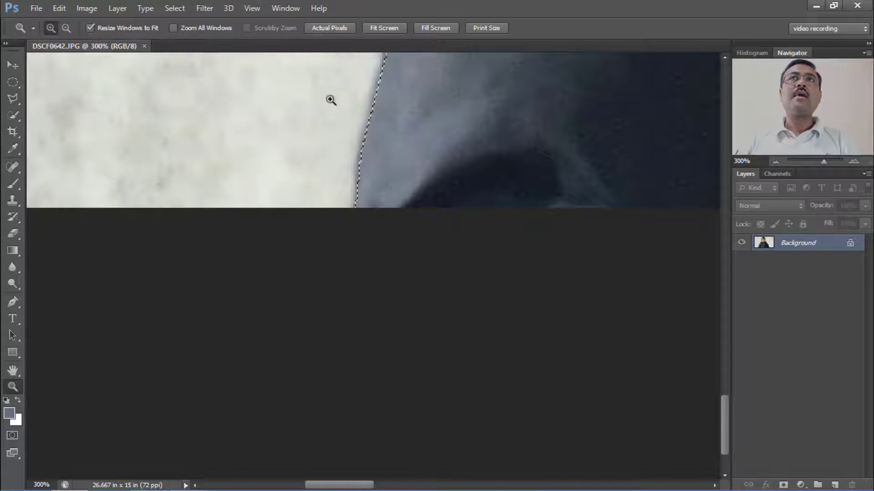
click(396, 29)
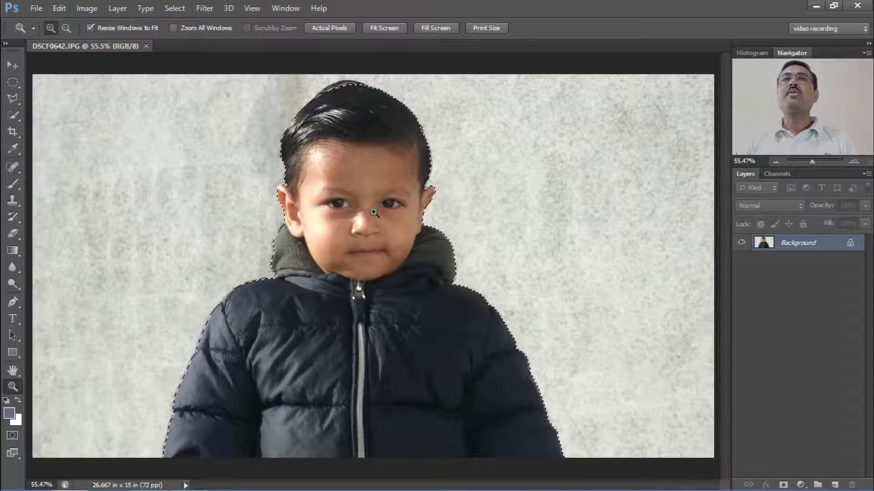
click(16, 101)
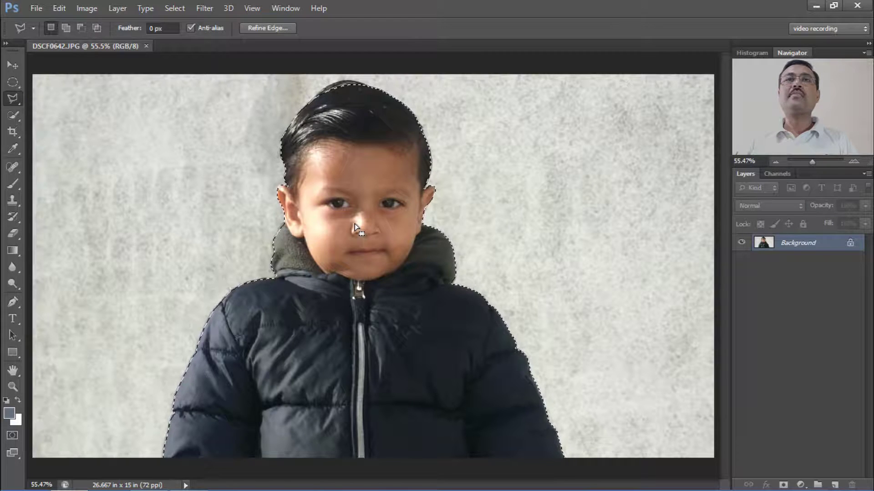
right_click(328, 316)
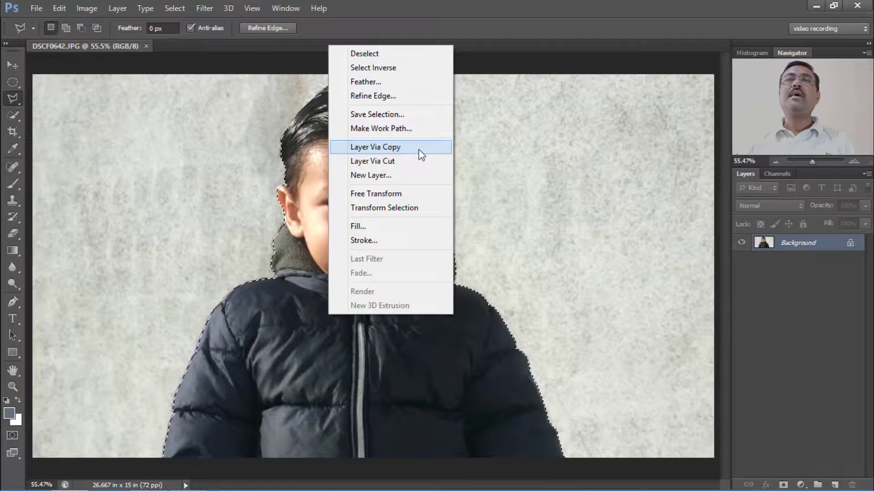
click(503, 277)
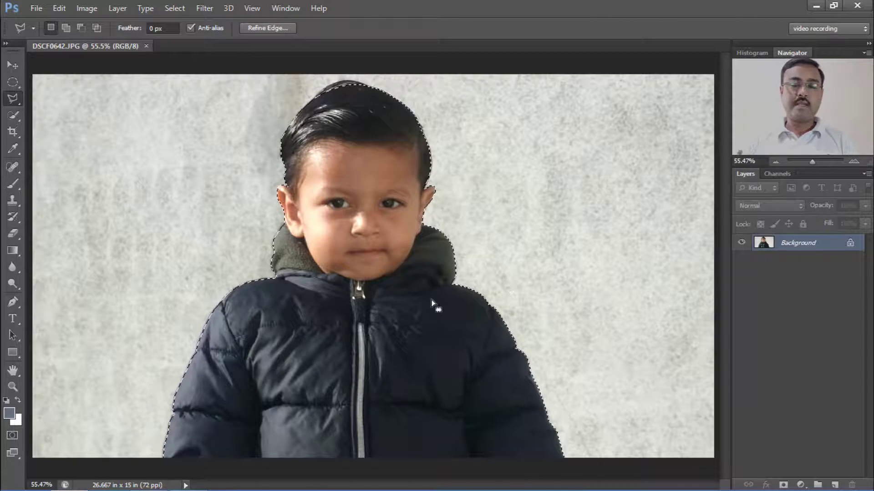
key(ctrl+j)
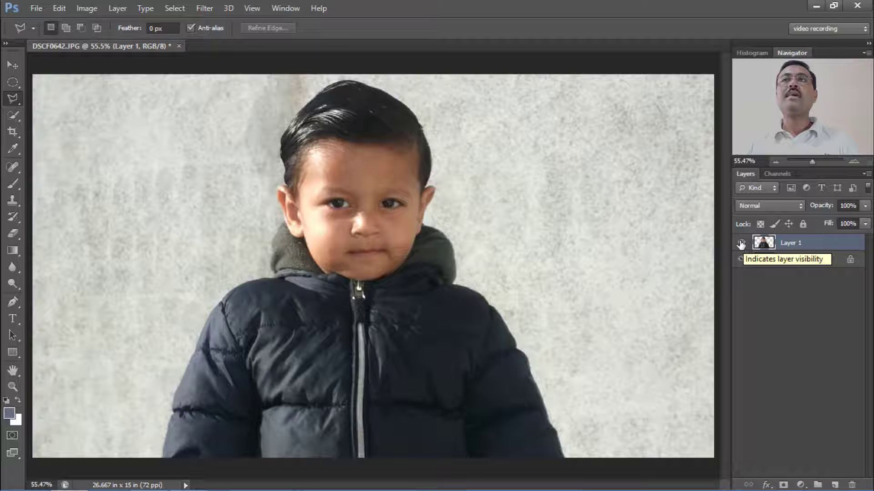
Step: Toggle the visibility of Layer 1 and the Background to inspect the child's cut-out
click(741, 243)
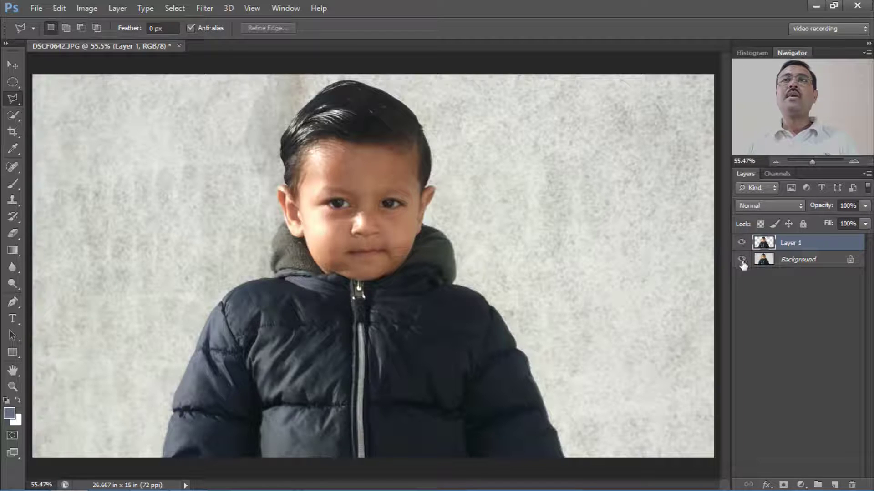
click(742, 260)
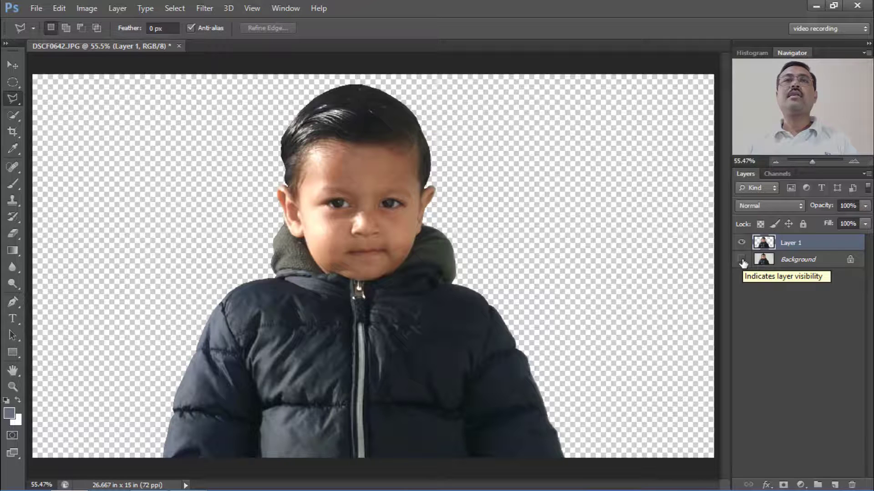
click(742, 260)
click(742, 261)
click(741, 261)
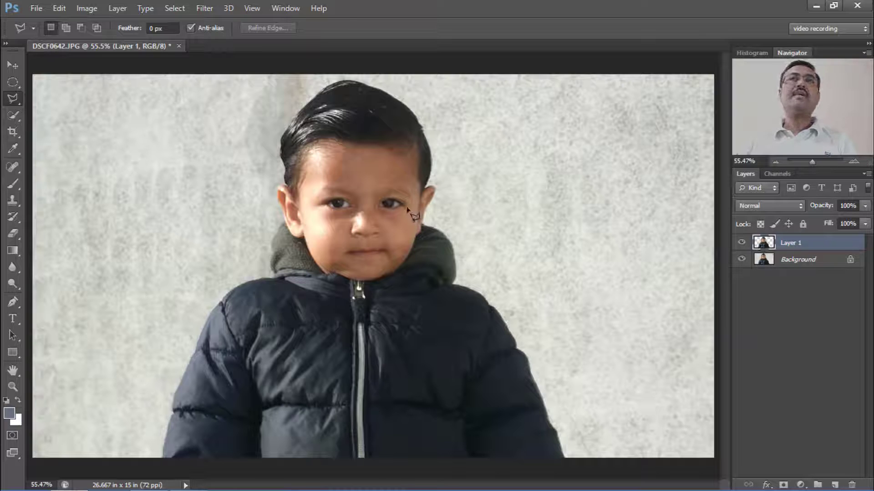
Step: Move the Layer 1 cut-out with the Move tool so it stands beside the original child, partly overlapping him
click(13, 66)
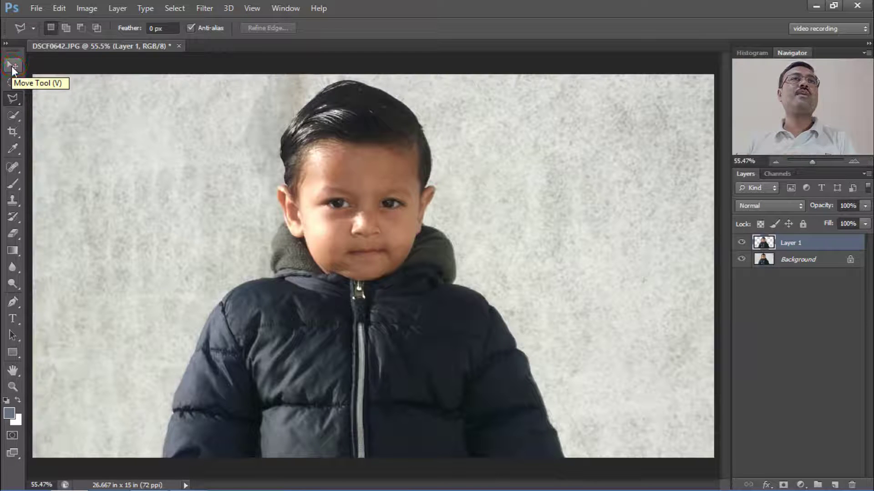
click(12, 67)
drag(378, 189, 552, 166)
drag(504, 262, 495, 307)
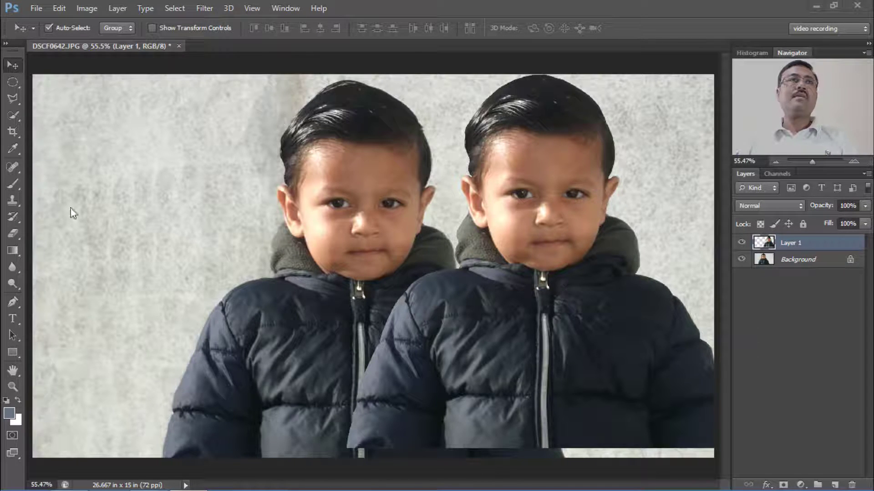
click(518, 214)
drag(519, 214, 482, 194)
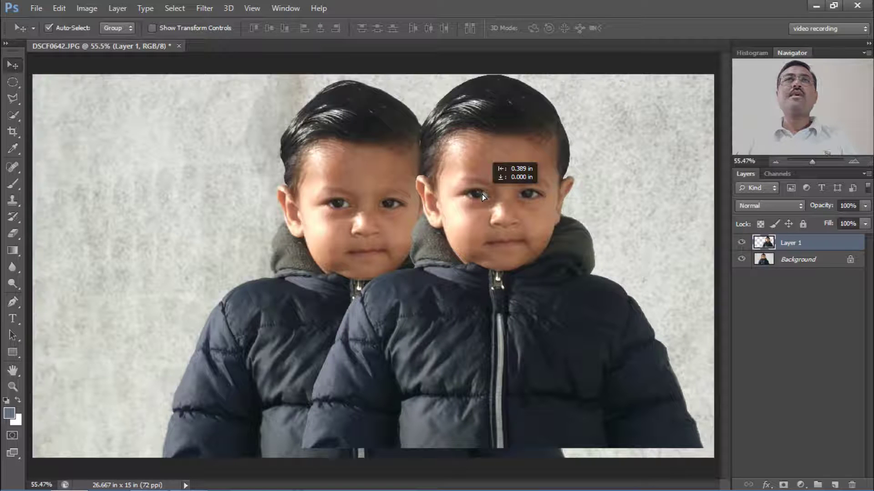
drag(482, 195, 482, 195)
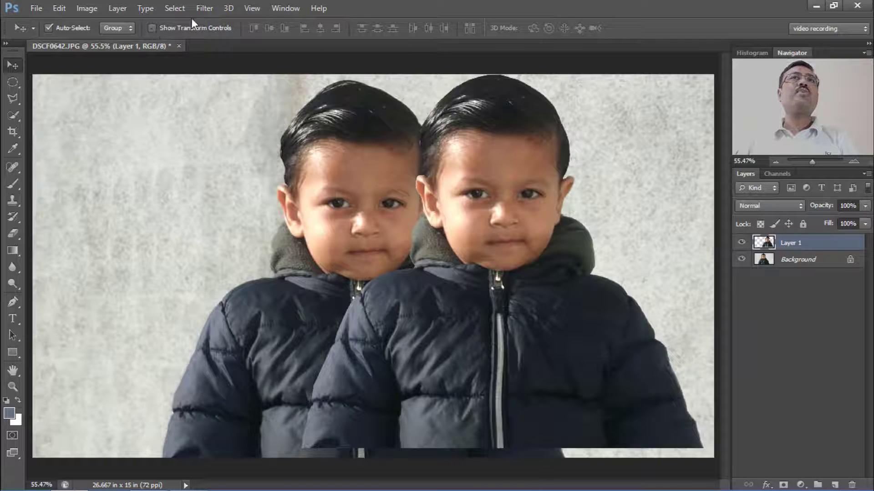
click(152, 29)
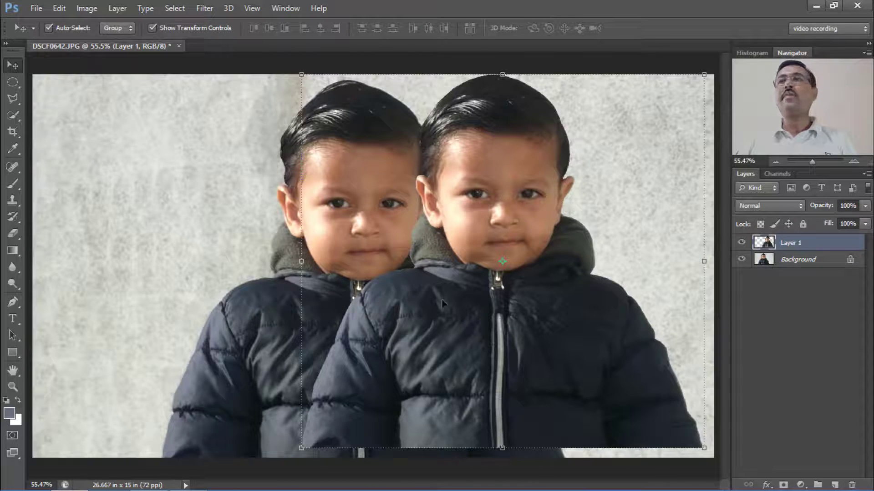
click(152, 29)
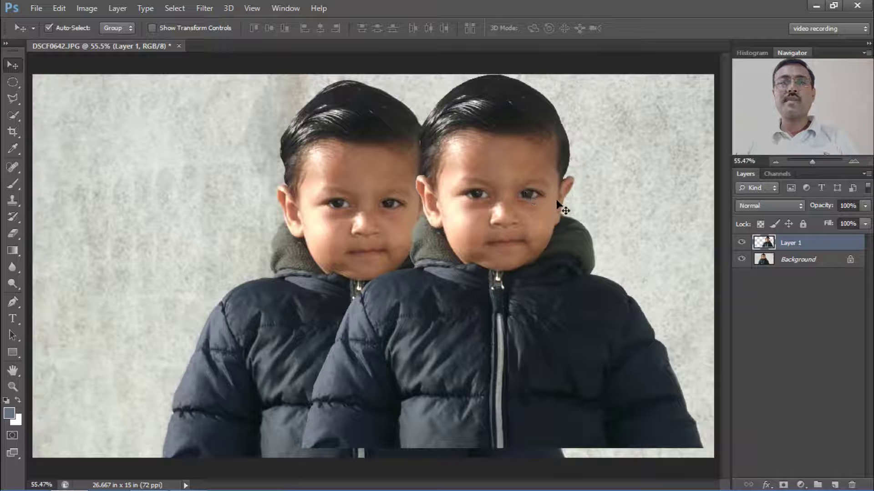
key(ctrl+t)
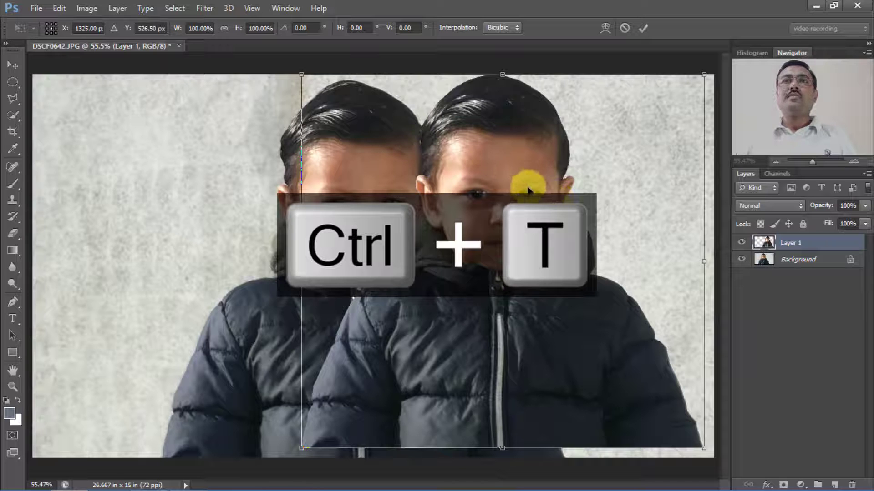
drag(521, 186, 457, 194)
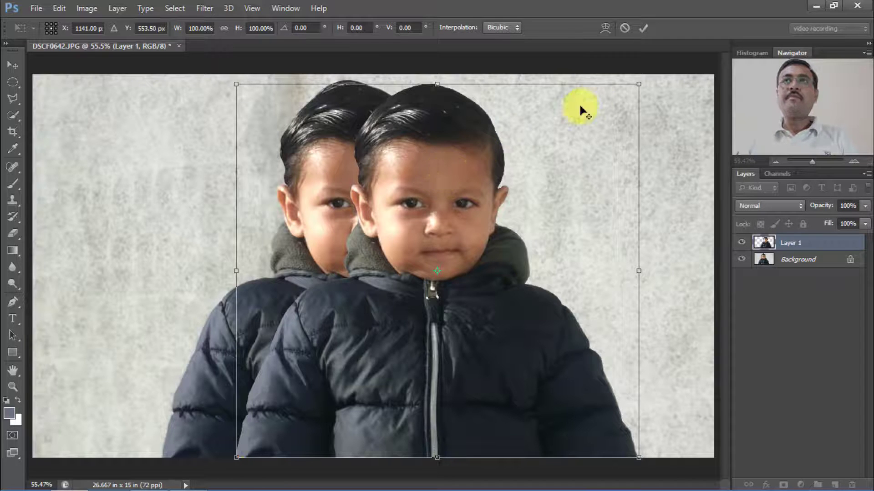
drag(640, 85, 587, 158)
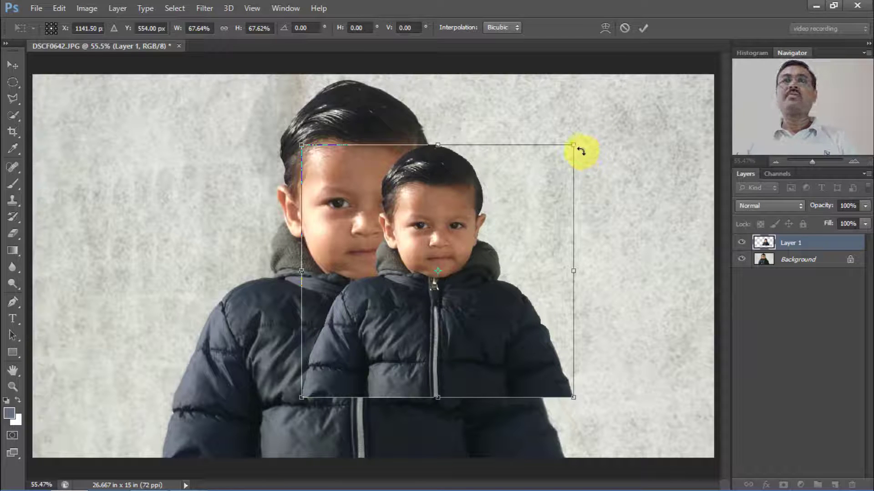
drag(575, 144, 634, 146)
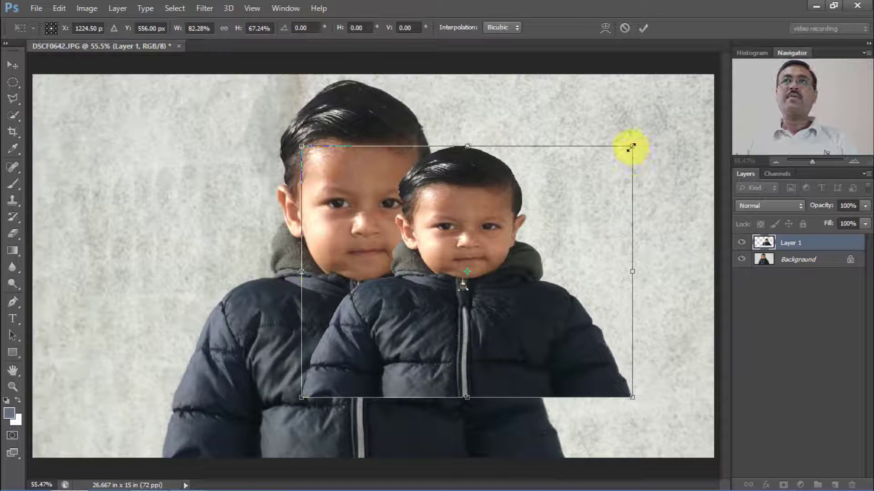
mouse_move(631, 147)
mouse_down()
mouse_move(587, 150)
mouse_move(572, 187)
mouse_move(640, 142)
mouse_move(545, 209)
mouse_move(638, 146)
mouse_up()
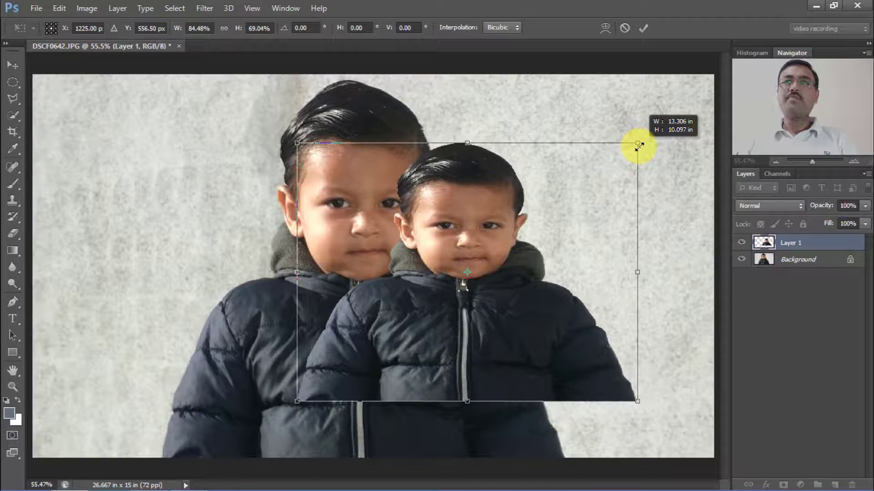
mouse_move(640, 145)
mouse_down()
mouse_move(573, 179)
mouse_move(633, 144)
mouse_up()
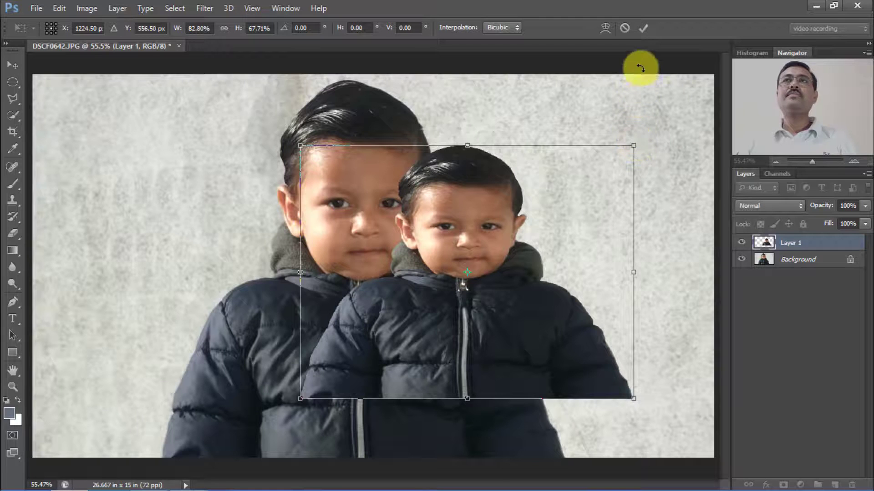
key(Escape)
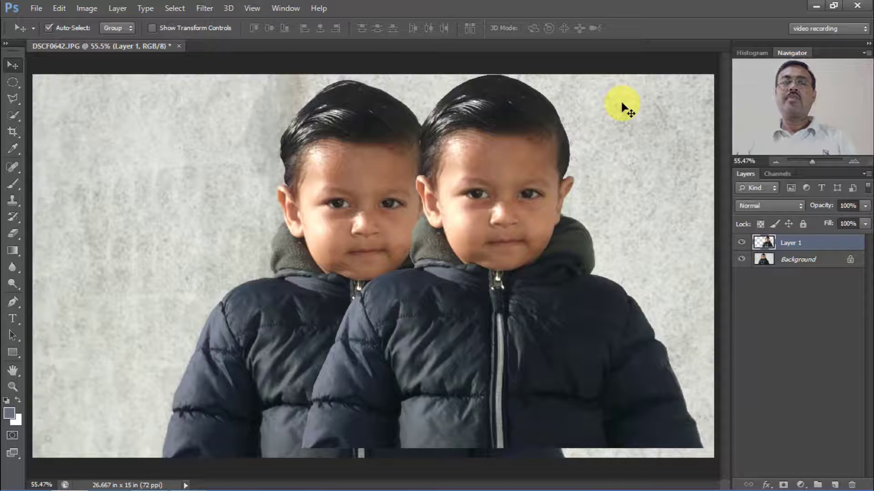
Step: Scale the cut-out proportionally about its centre to about 41% with Free Transform and place it on the wall beside the original child's head
key(ctrl+t)
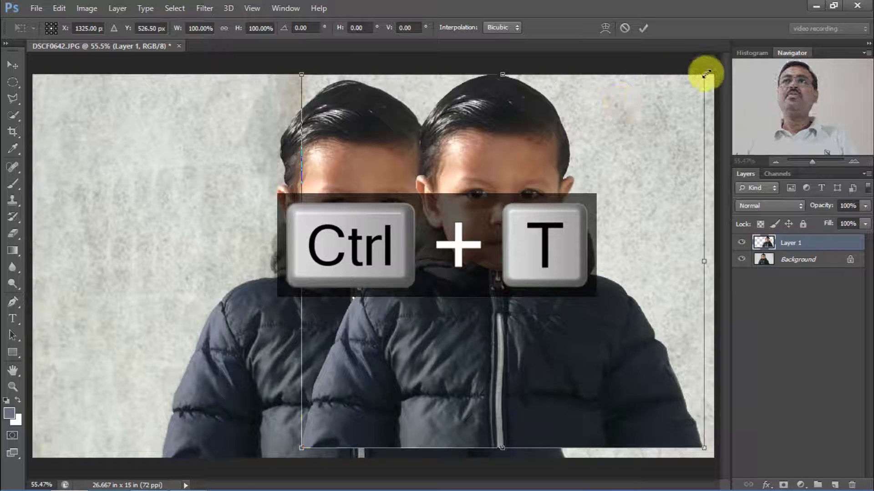
drag(706, 73, 563, 157)
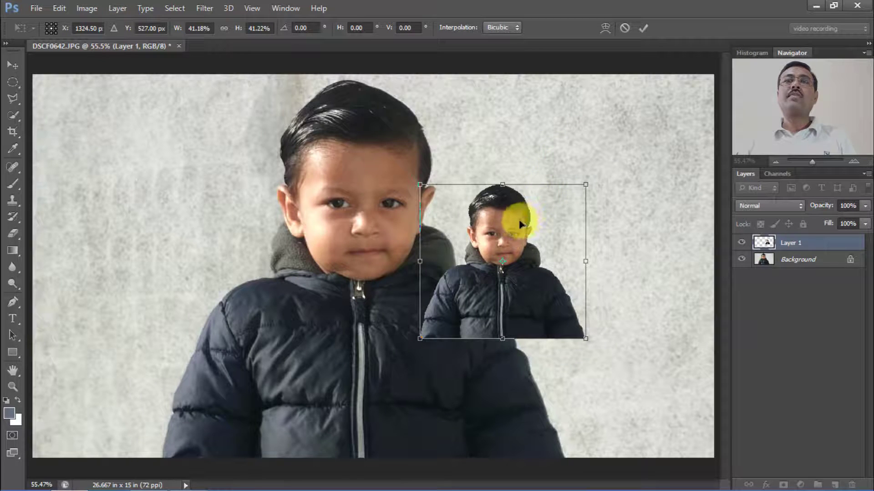
drag(535, 214, 602, 176)
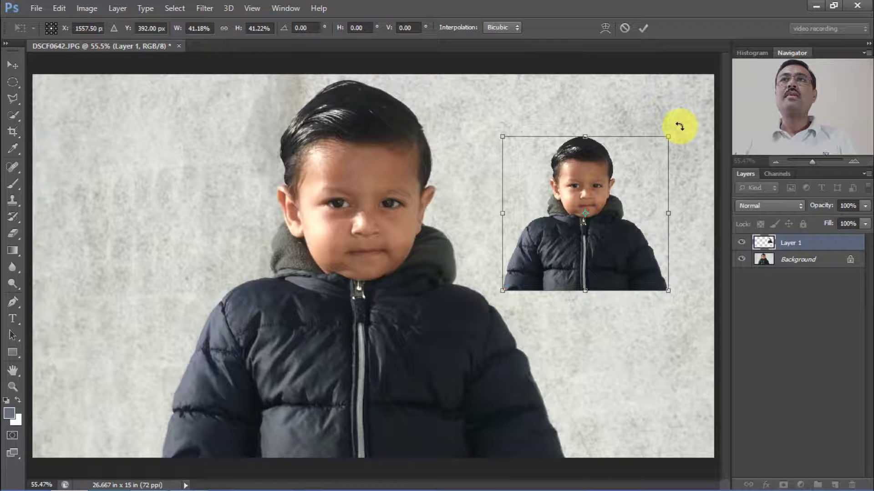
Step: Rotate the small cut-out clockwise freehand by about 9.5°, and set its rotation to exactly 45°
drag(679, 126, 664, 158)
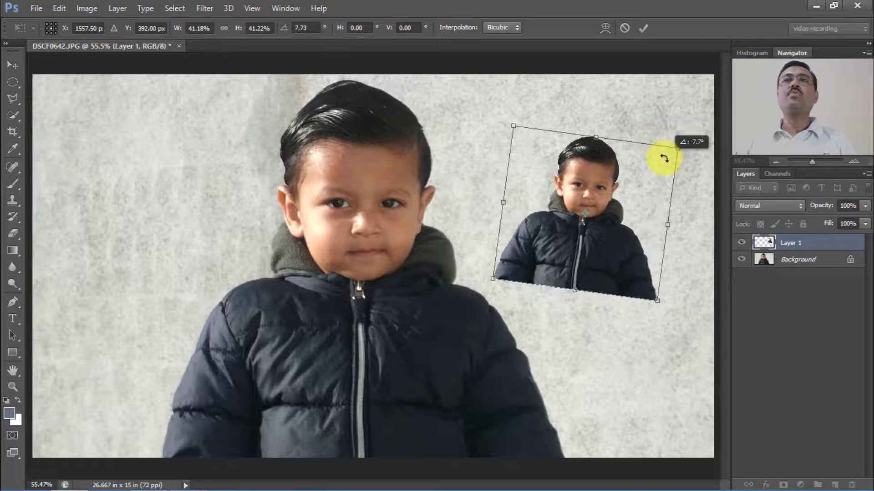
drag(664, 162, 663, 165)
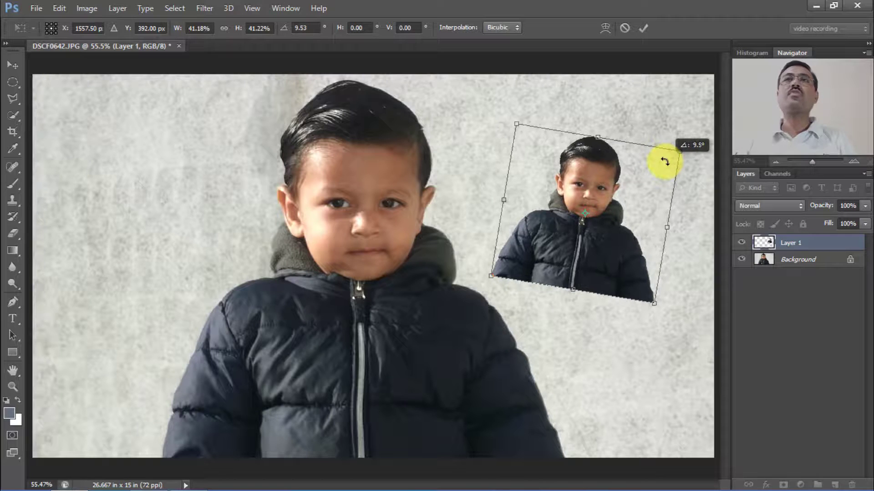
click(313, 25)
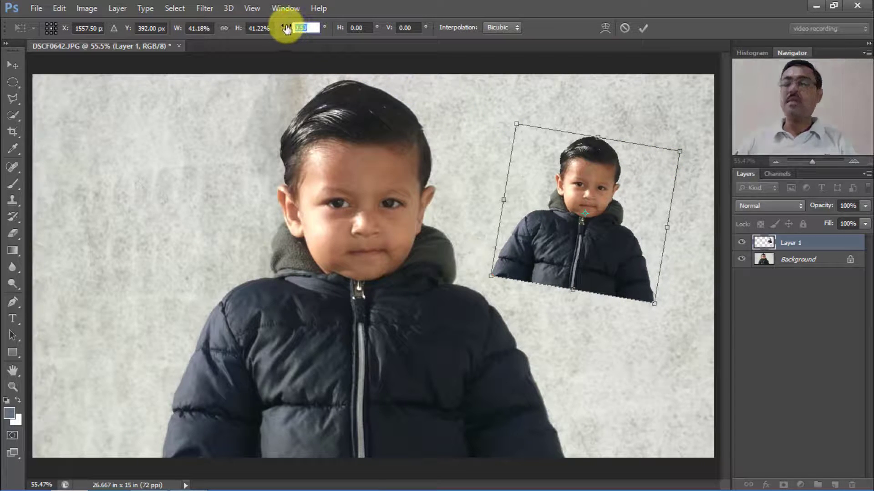
text(45)
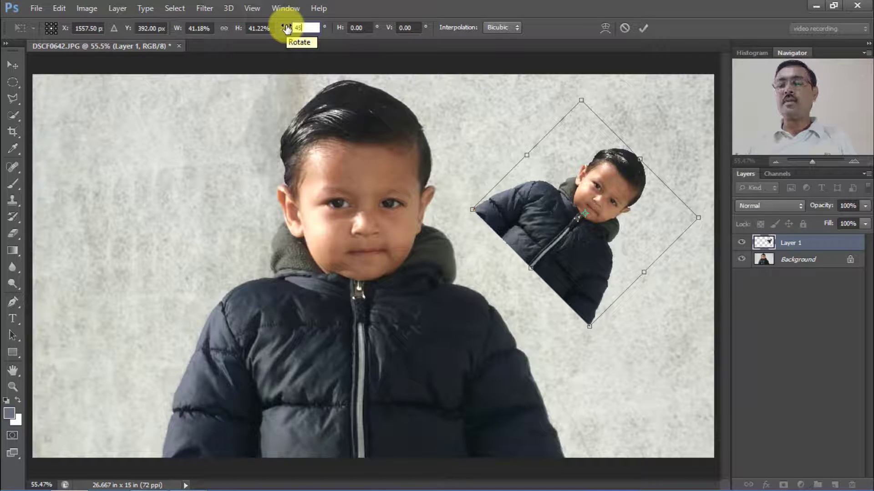
Step: Set the cut-out's rotation to -45° to tilt it the opposite way
key(BackSpace)
key(BackSpace)
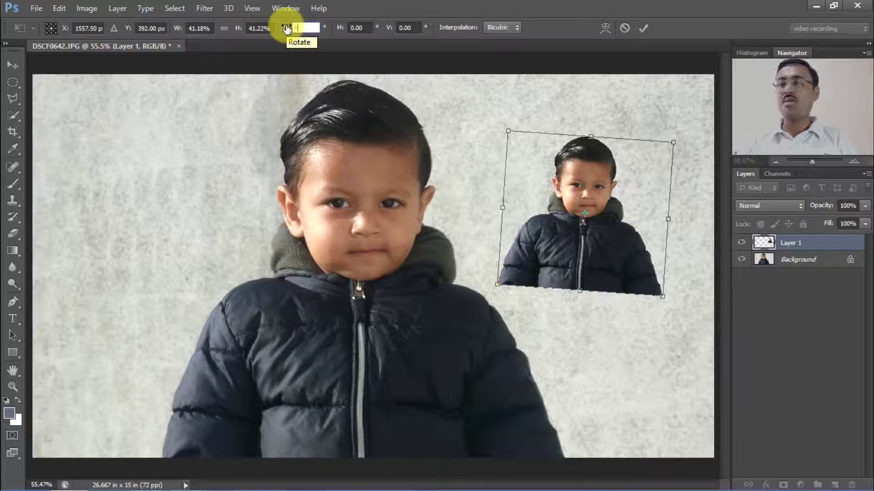
text(-45)
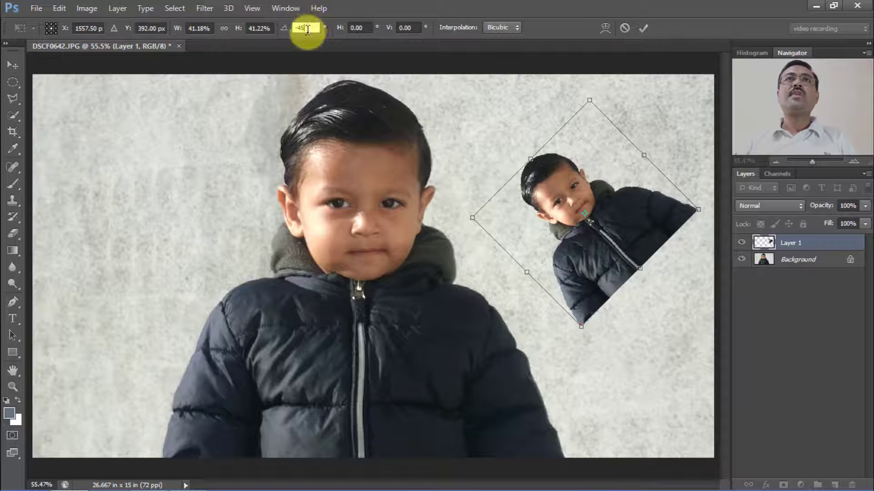
Step: Set the cut-out's rotation to 45° and bring it down to 4°, dismissing the invalid-entry alert
key(BackSpace)
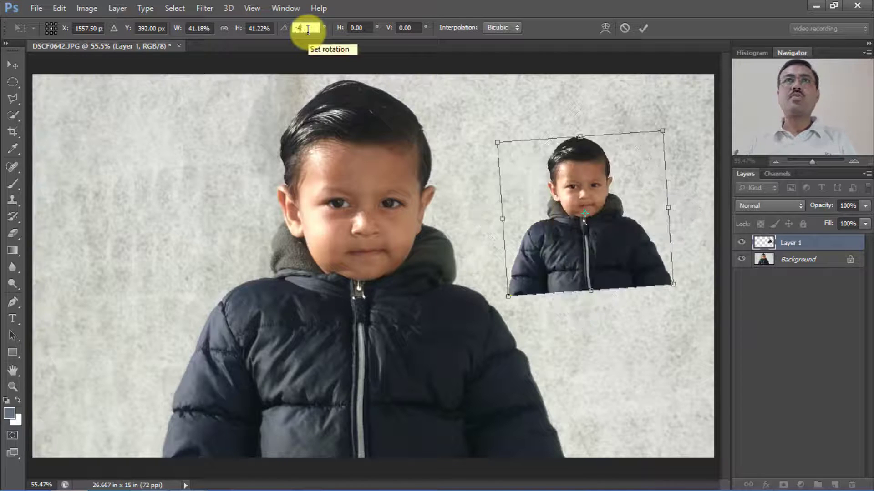
text(45)
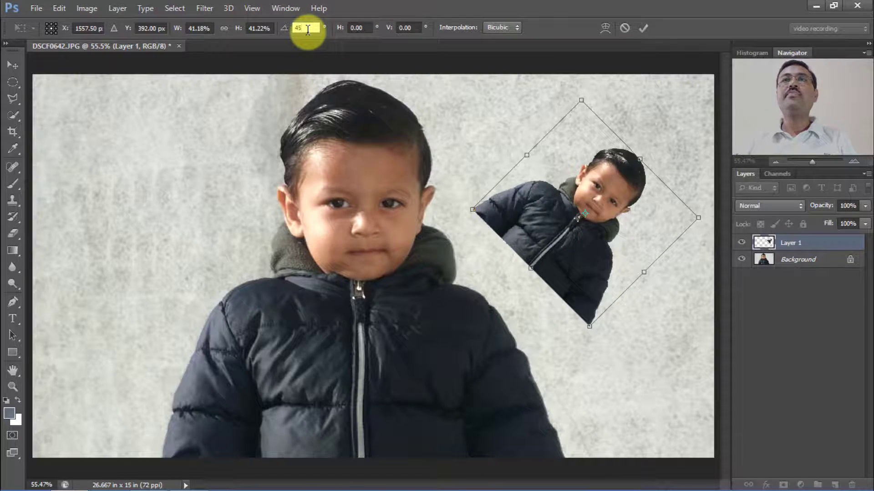
key(BackSpace)
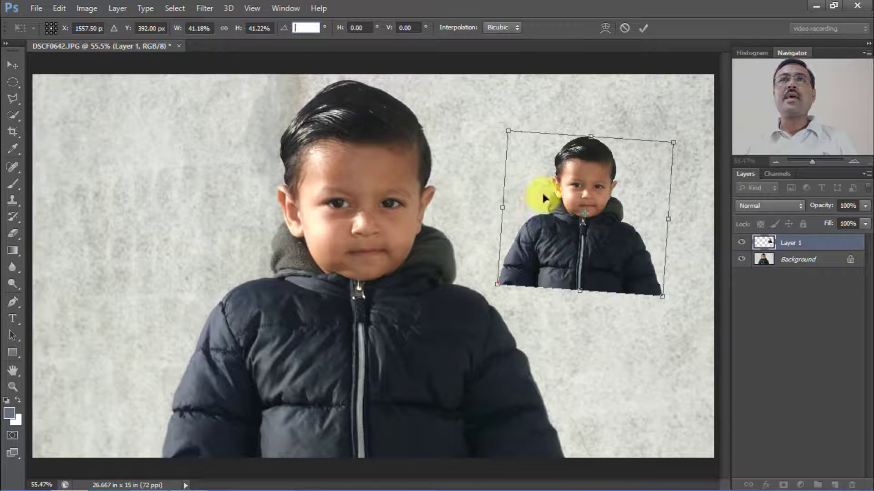
click(585, 212)
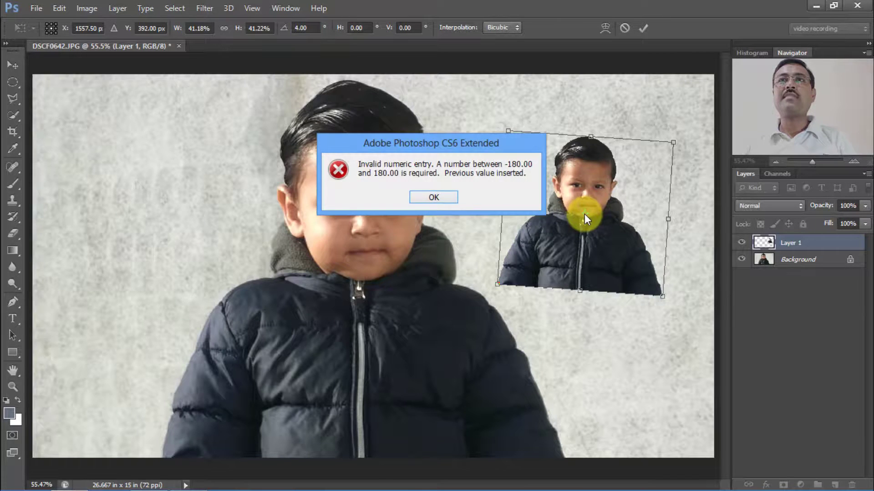
click(449, 199)
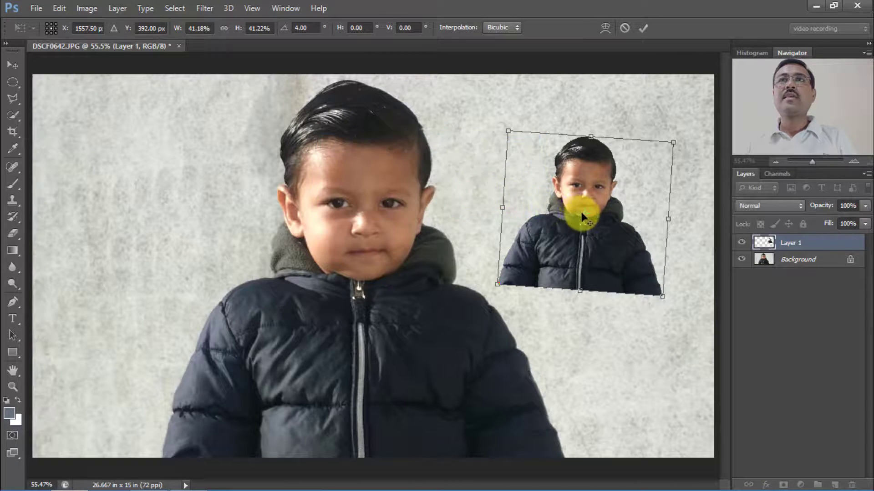
Step: Move the transform's reference point to the cut-out's lower-left corner and set the rotation to 45° about that corner
drag(583, 220, 498, 287)
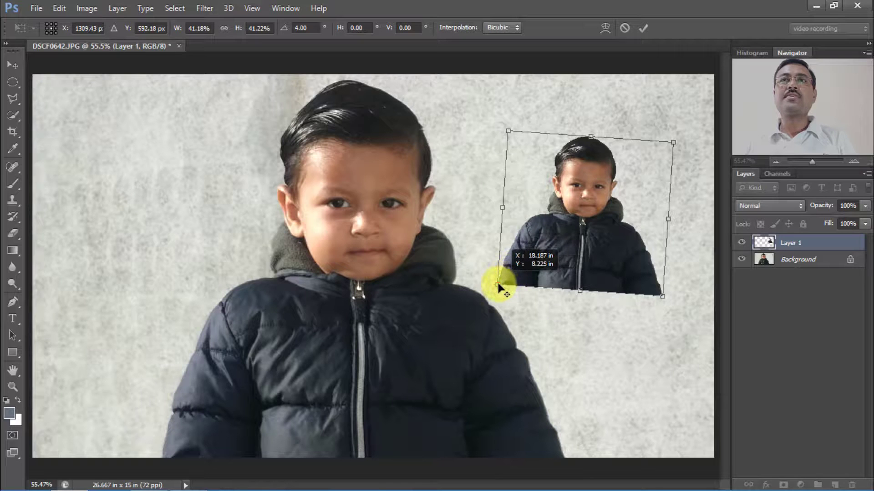
click(318, 28)
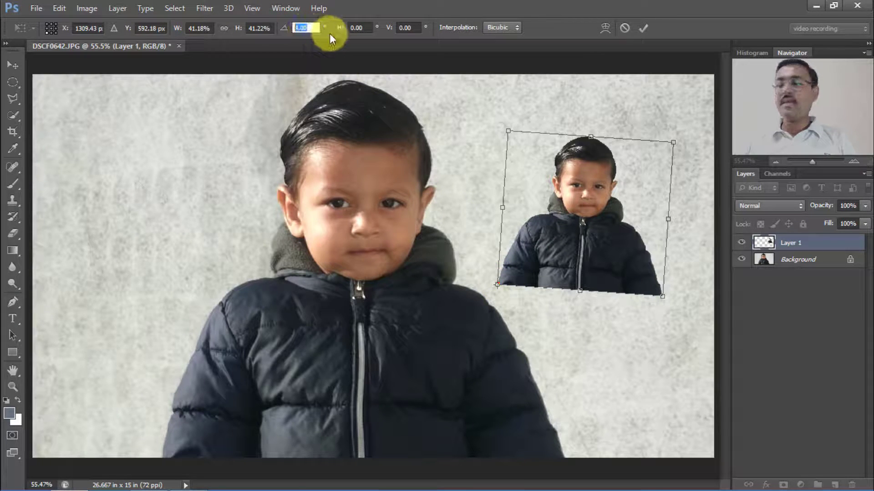
text(45)
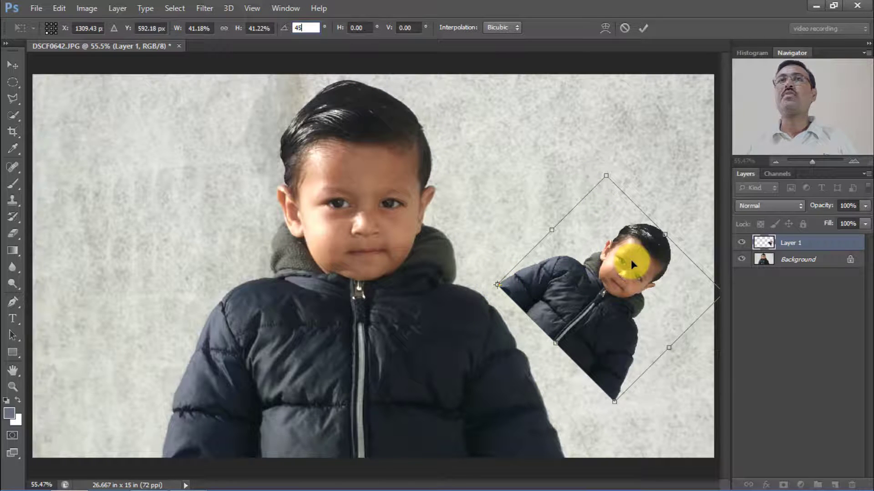
Step: Try rotations of 4° and -4° about the corner, straighten the cut-out freehand to about -0.19°, and apply the transform
click(309, 28)
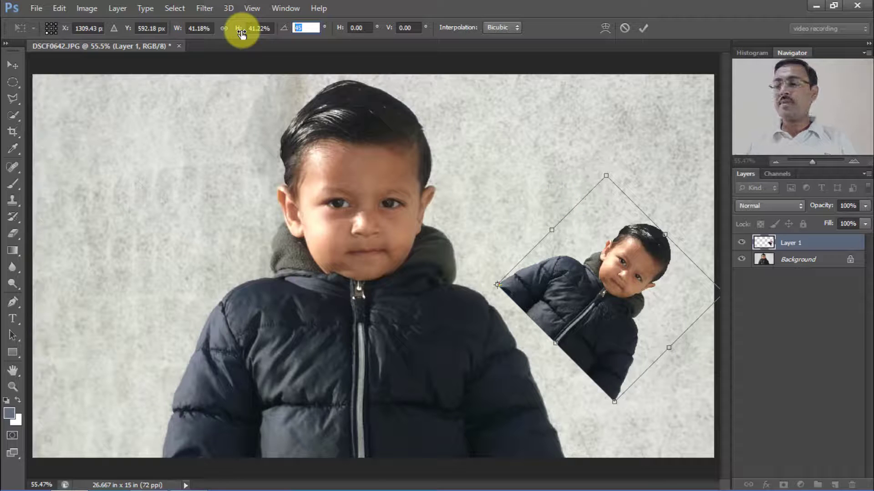
text(4)
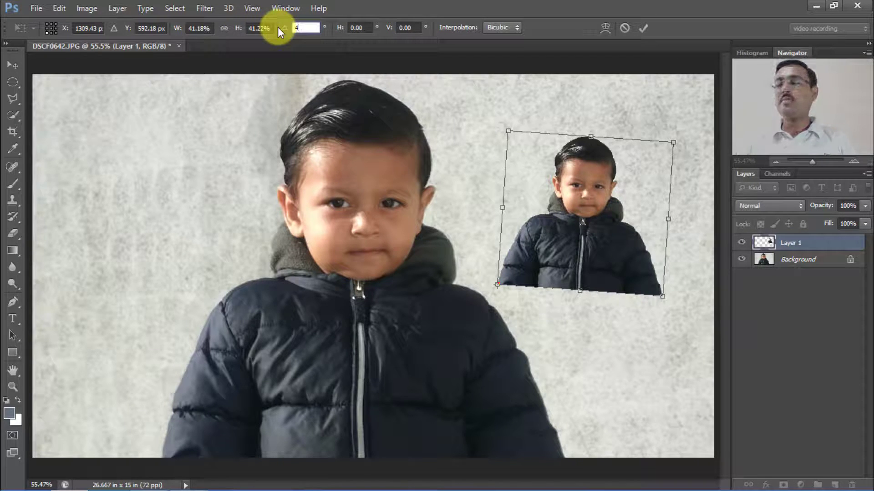
text(-4)
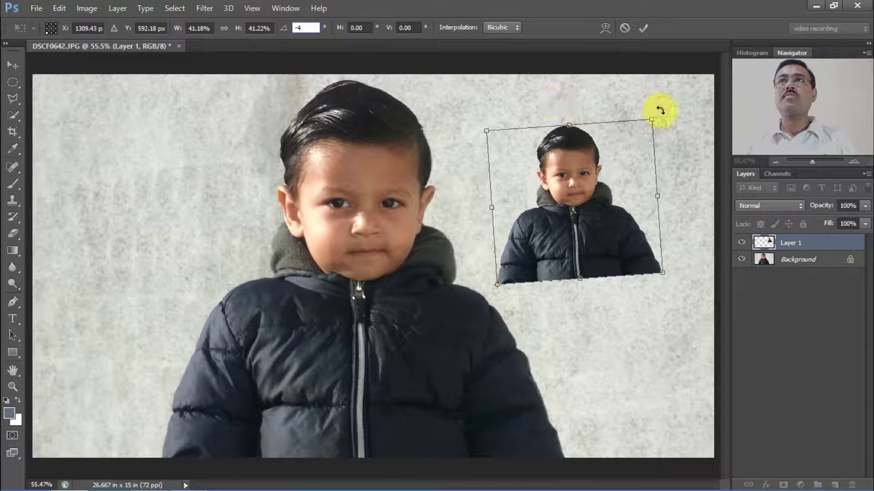
drag(660, 110, 681, 113)
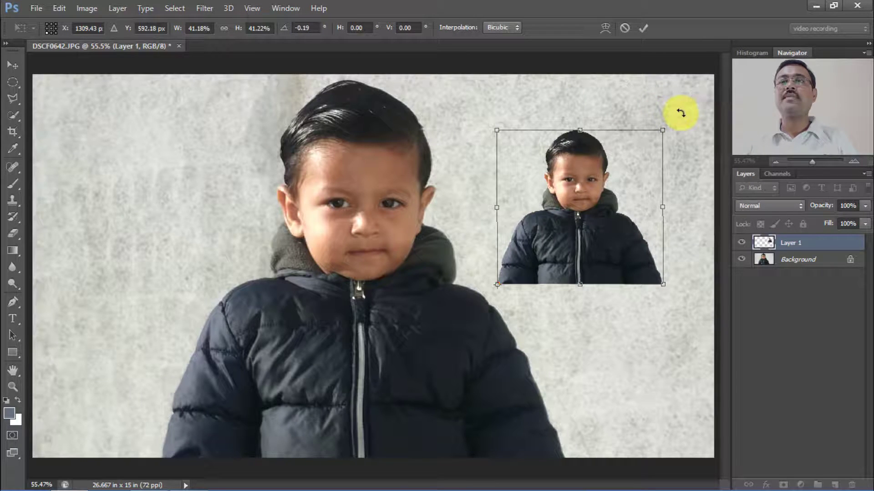
key(Return)
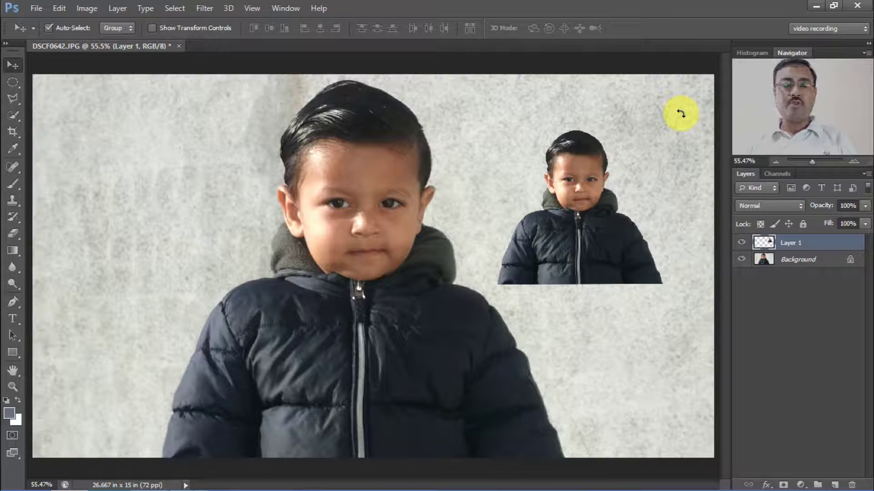
Step: Scale the cut-out about its centre to about 112% with Free Transform, apply it, and move the cut-out slightly up and to the right
key(ctrl+t)
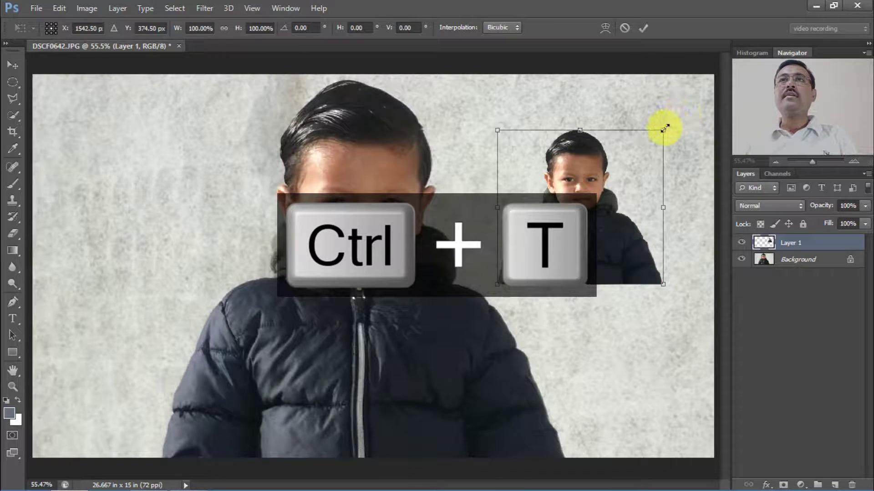
mouse_move(664, 131)
mouse_down()
mouse_move(686, 121)
mouse_move(661, 131)
mouse_move(677, 121)
mouse_up()
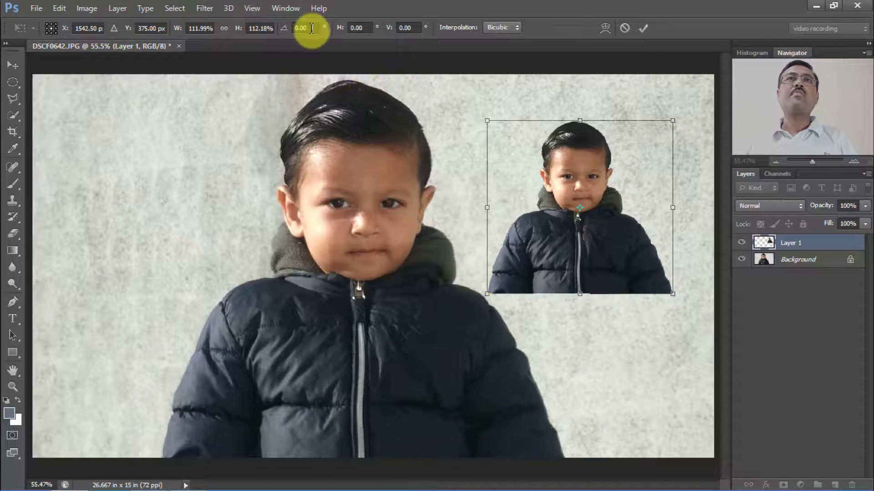
click(296, 28)
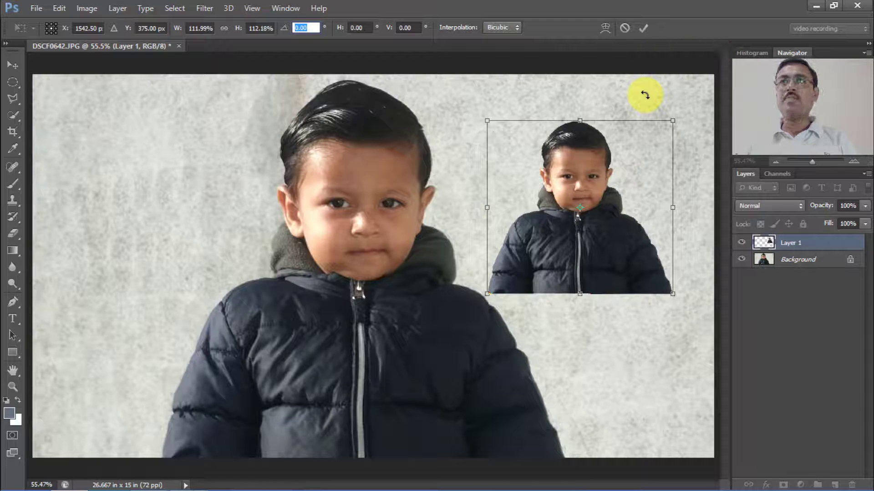
key(Return)
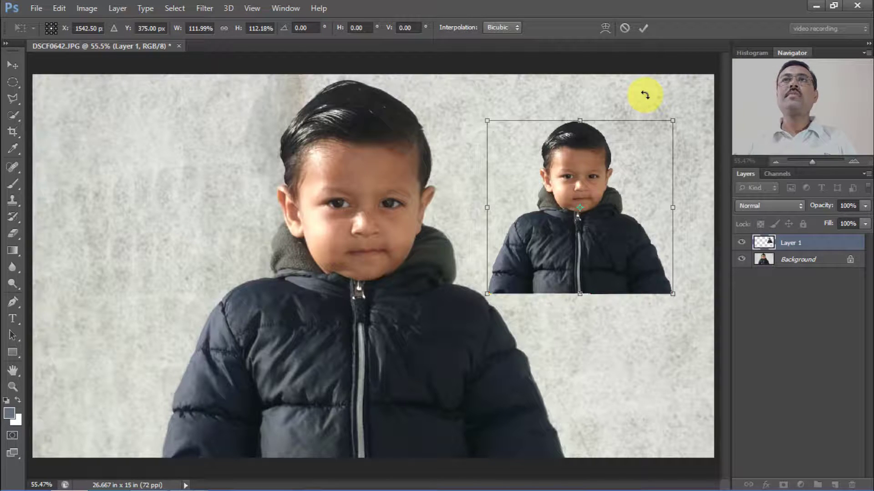
key(Return)
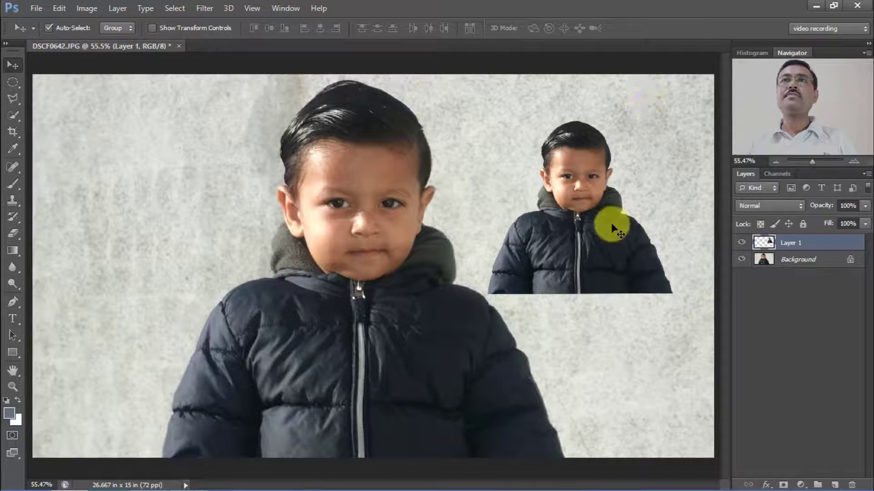
drag(599, 228, 606, 196)
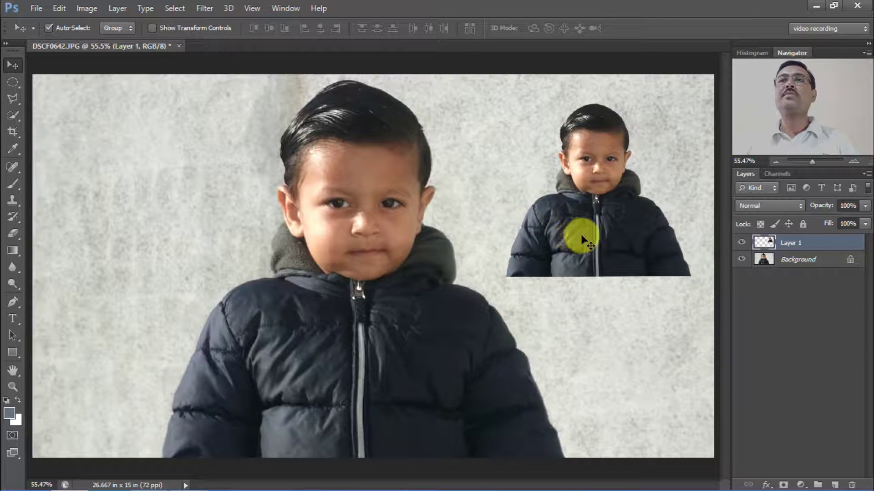
mouse_move(597, 173)
mouse_down()
mouse_move(597, 188)
mouse_move(600, 173)
mouse_up()
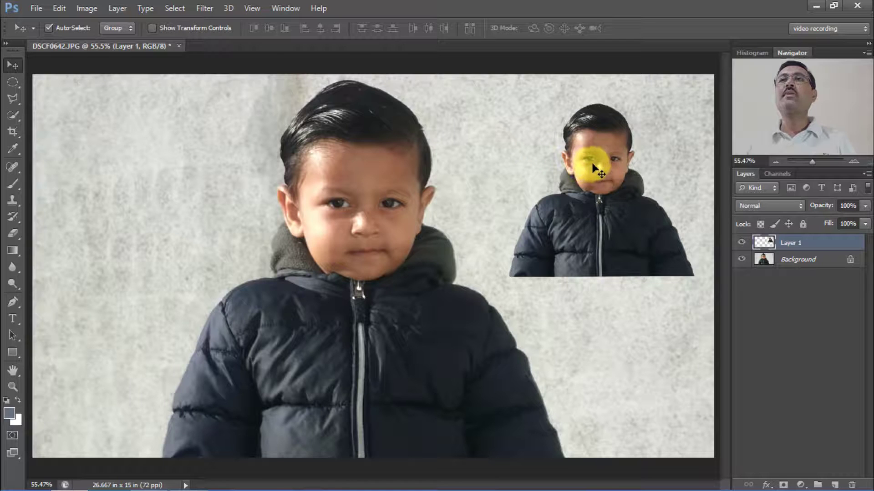
Step: Lower Layer 1's opacity to about 37% to fade the cut-out, and raise it partway again
click(866, 207)
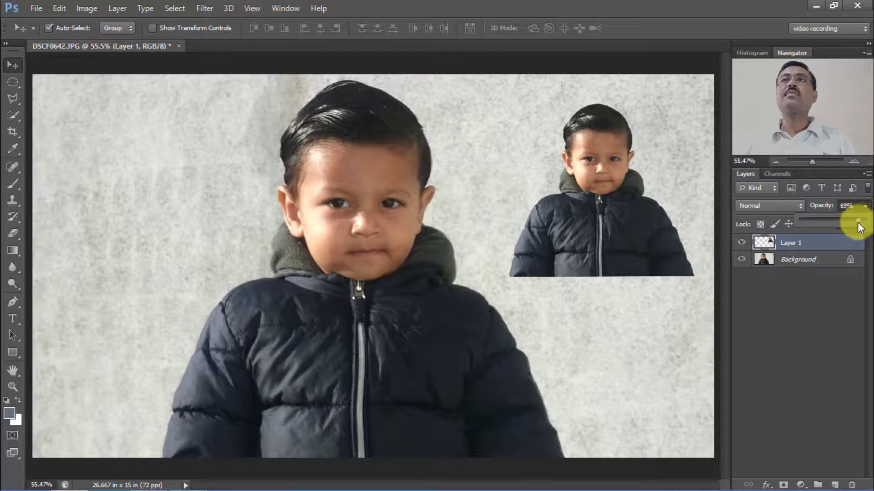
drag(857, 222, 828, 223)
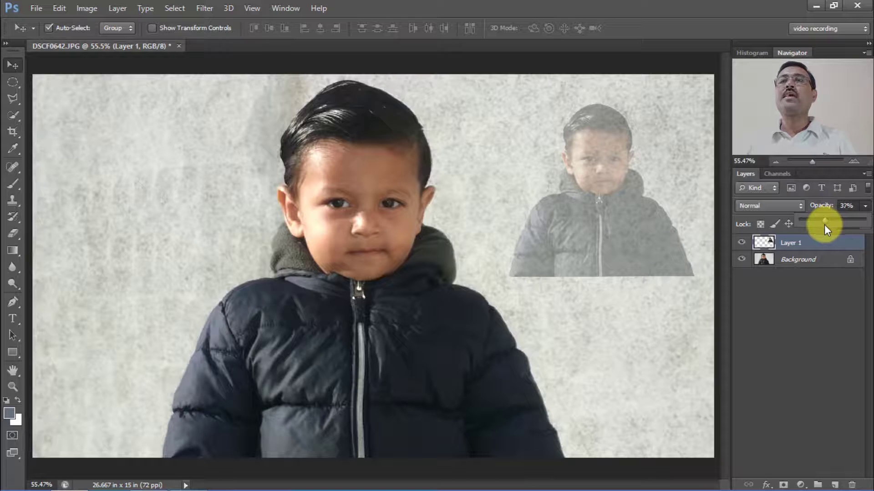
mouse_move(823, 225)
mouse_down()
mouse_move(856, 219)
mouse_move(839, 223)
mouse_up()
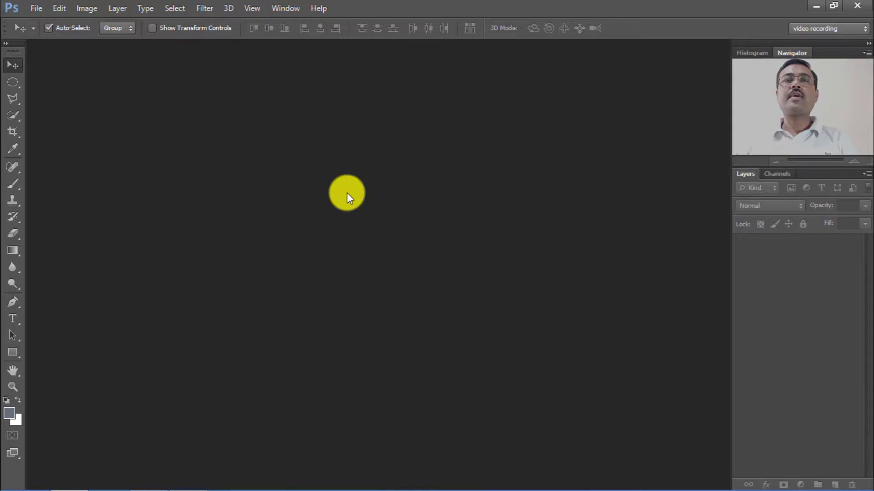
key(ctrl+o)
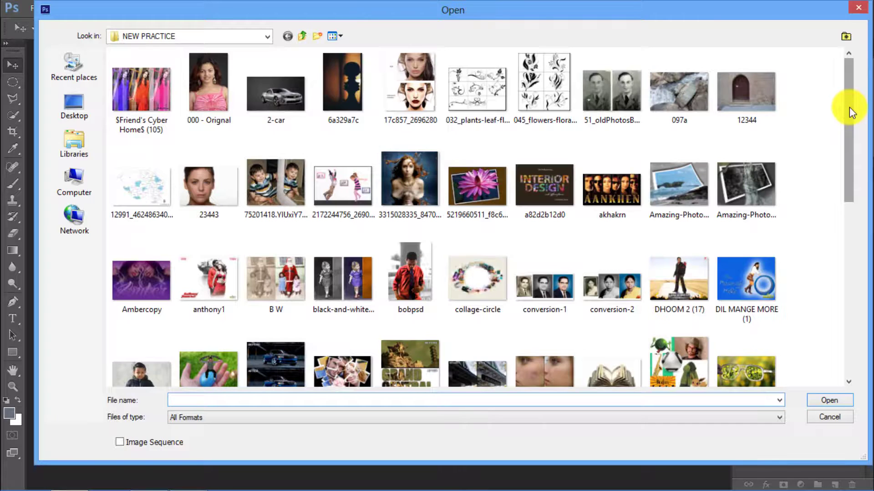
mouse_move(849, 107)
mouse_down()
mouse_move(854, 279)
mouse_move(857, 209)
mouse_move(843, 113)
mouse_up()
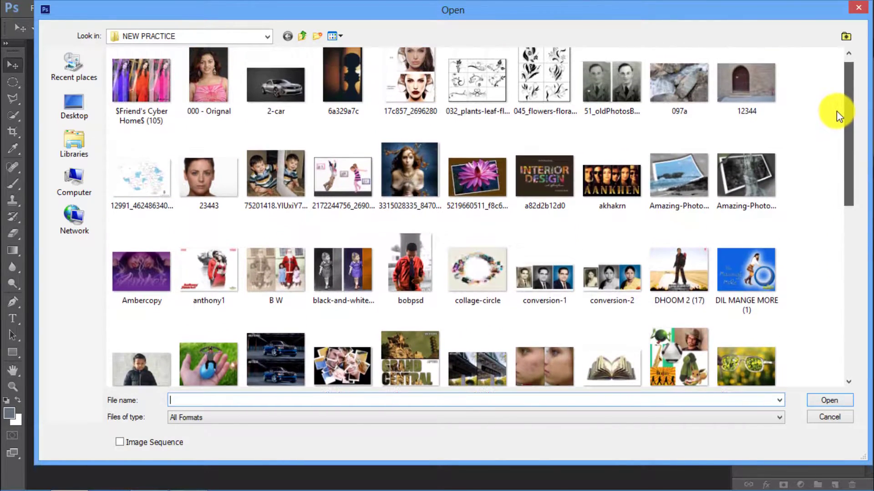
click(359, 171)
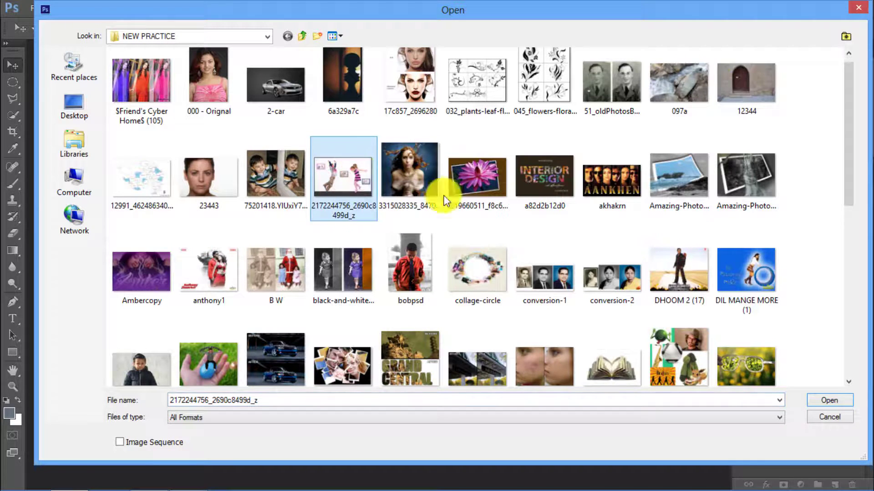
click(822, 402)
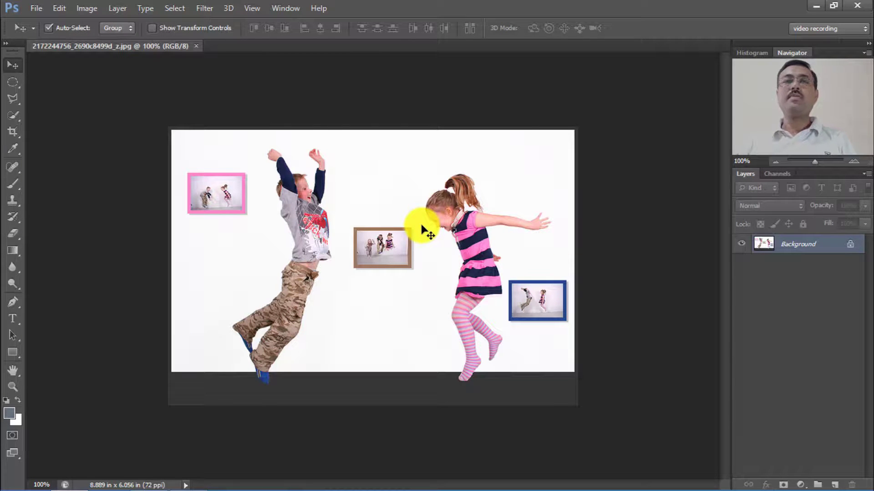
key(ctrl+plus)
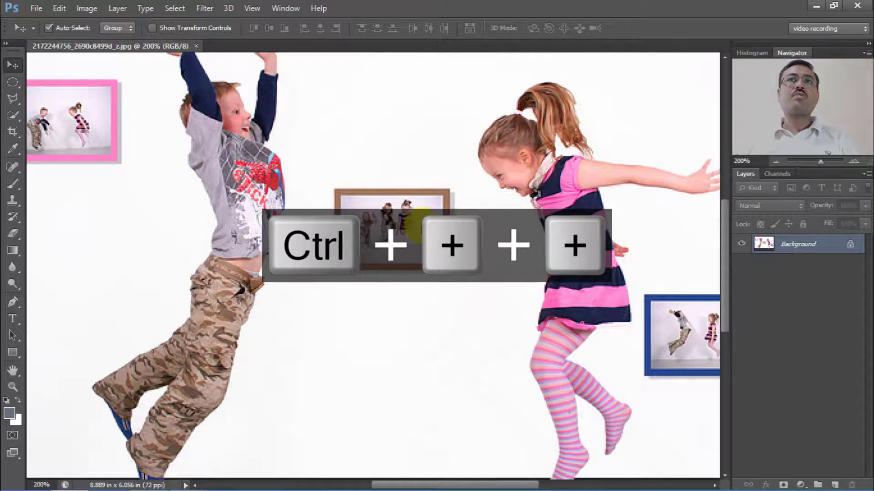
key(ctrl+minus)
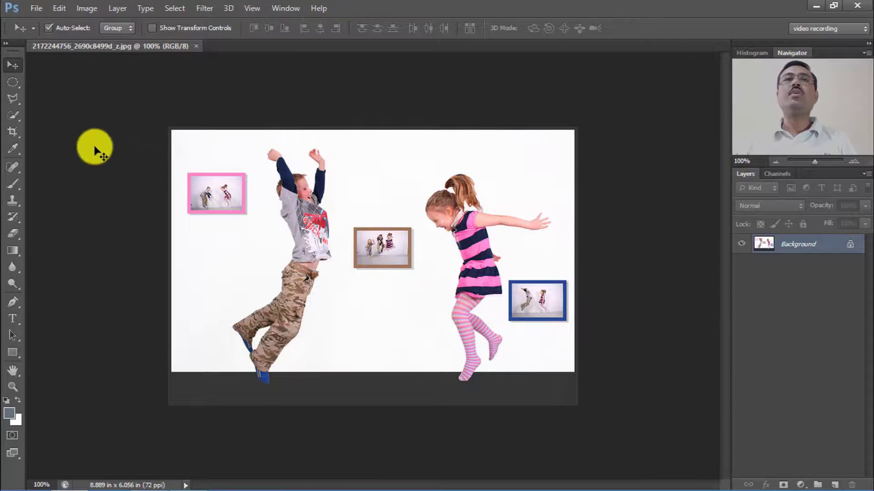
click(18, 99)
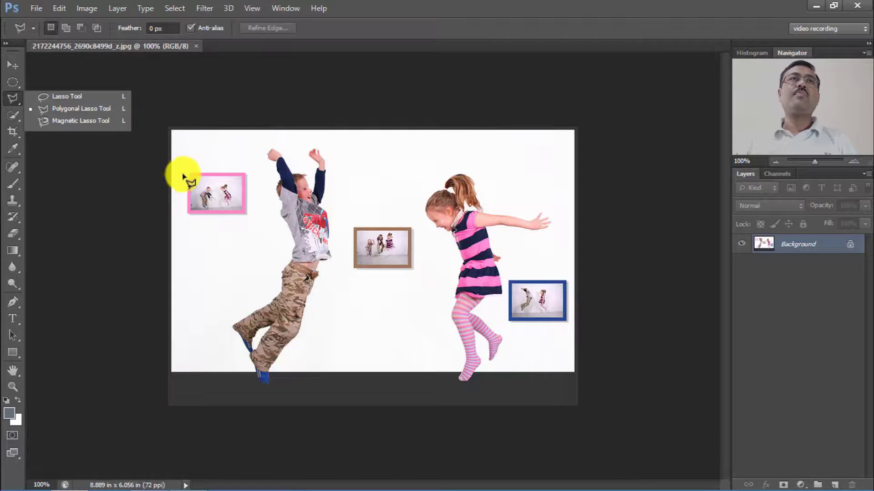
click(83, 108)
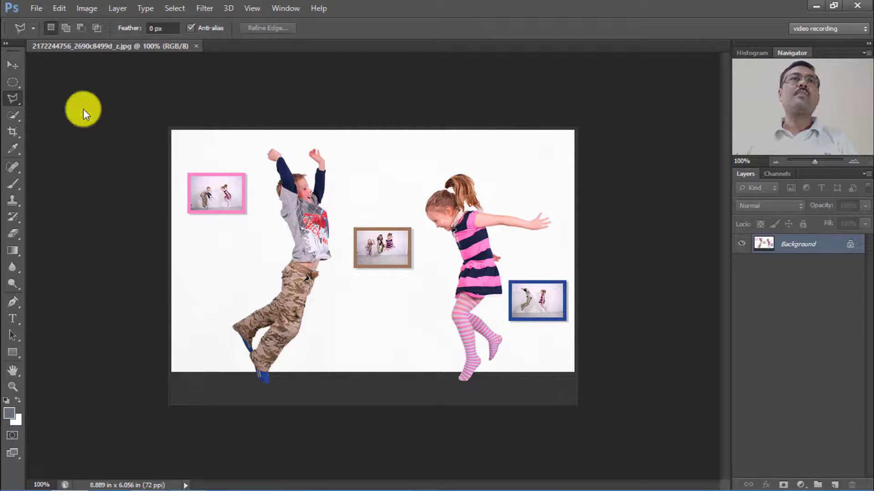
click(20, 86)
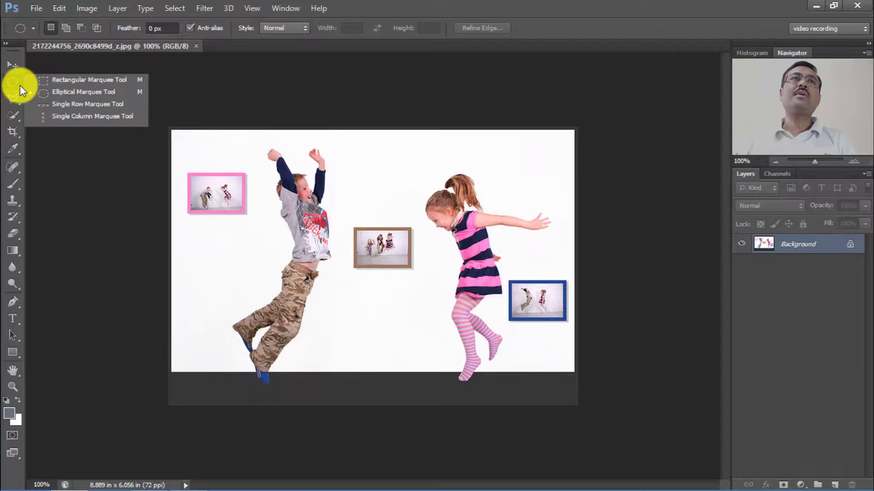
click(75, 80)
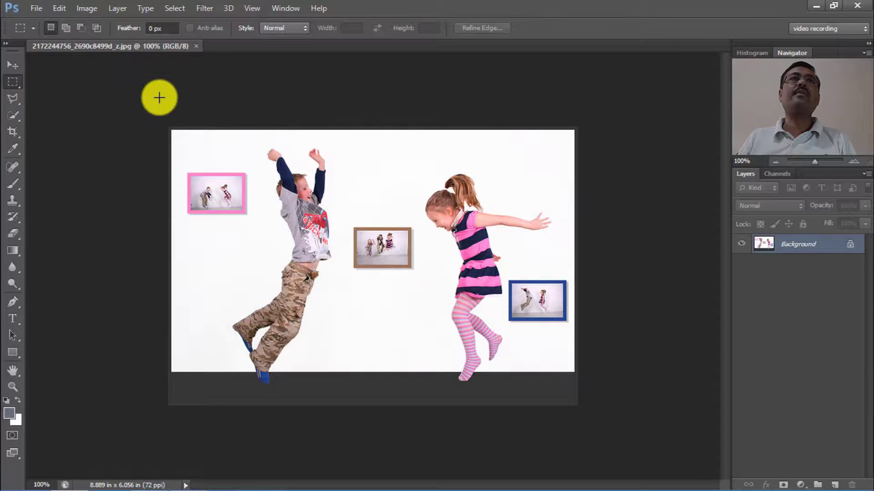
Step: Outline the pink picture frame along its four outer corners with the Polygonal Lasso and close the selection
click(17, 100)
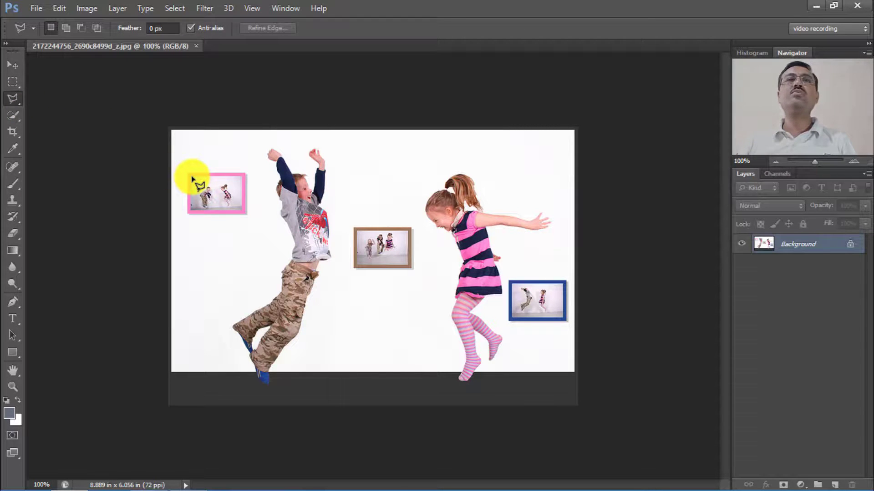
key(ctrl+plus)
key(ctrl+plus)
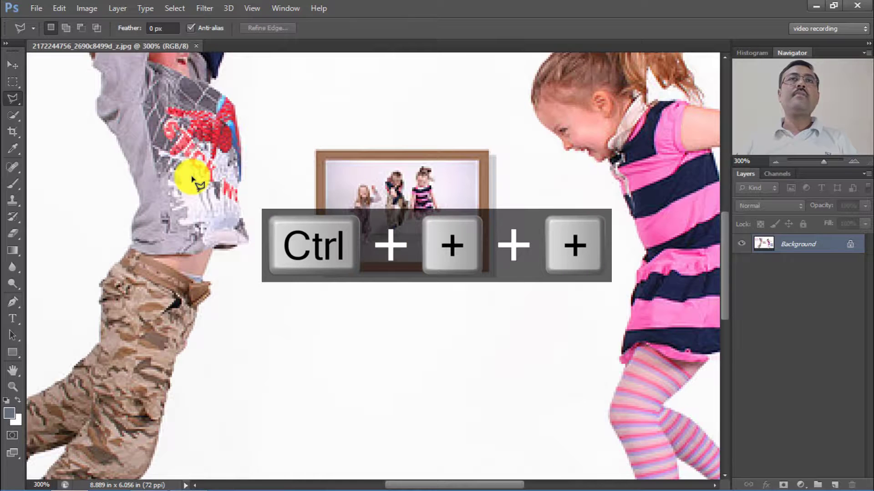
drag(224, 191, 464, 245)
drag(245, 219, 350, 228)
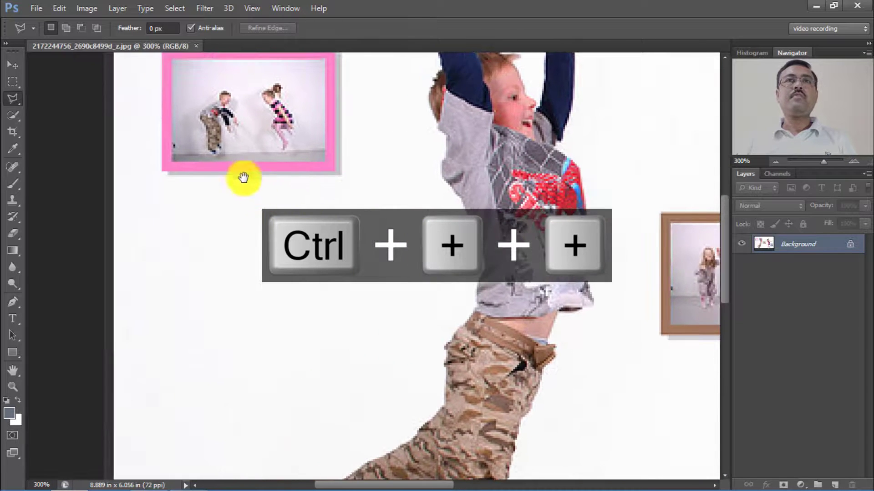
drag(243, 177, 284, 222)
drag(238, 146, 250, 176)
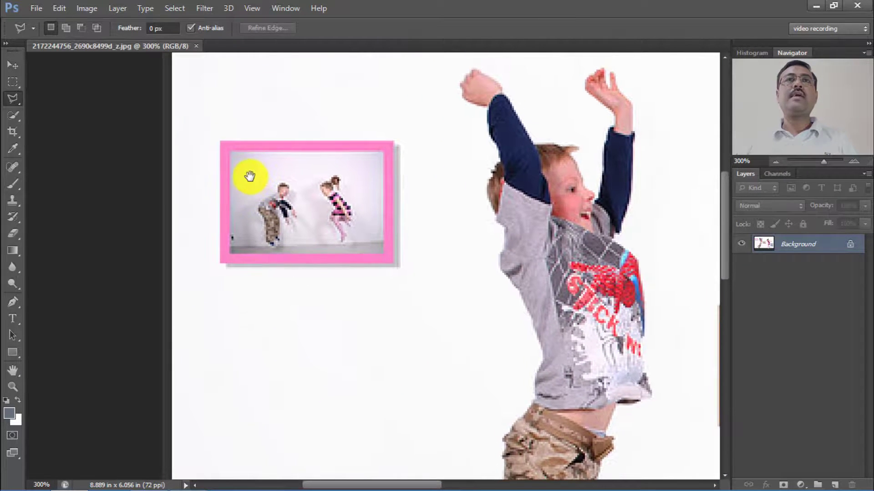
click(221, 264)
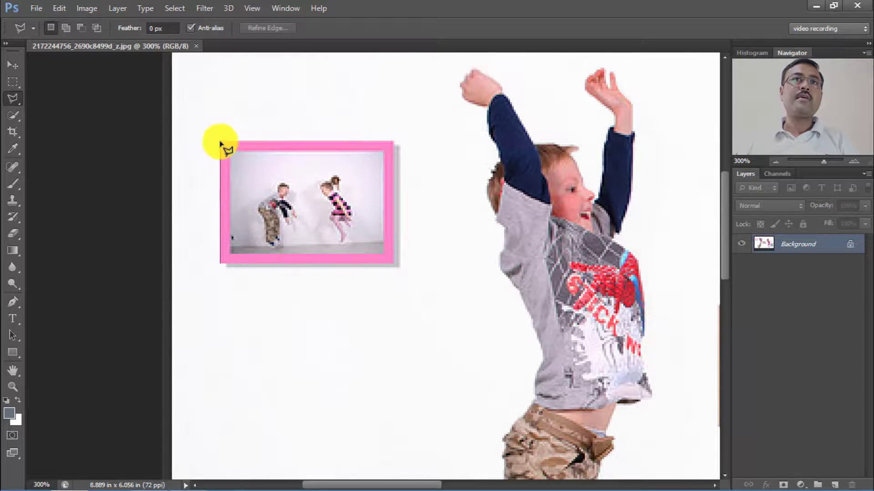
click(220, 142)
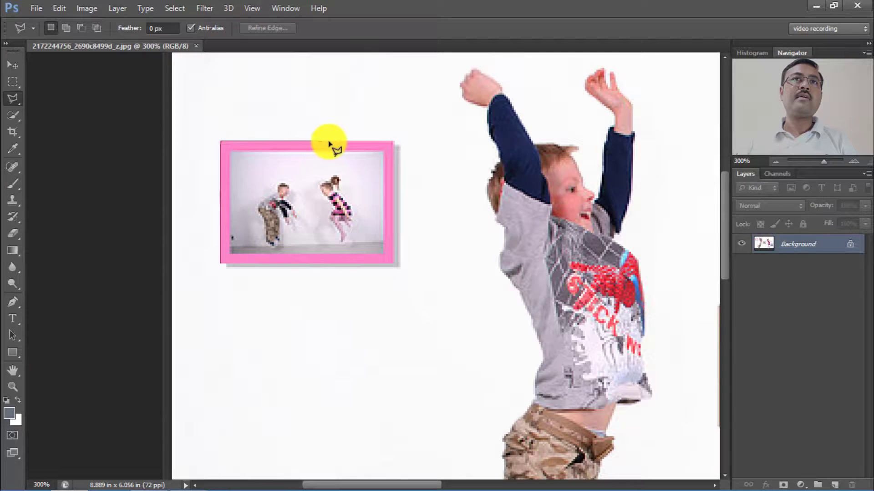
click(393, 143)
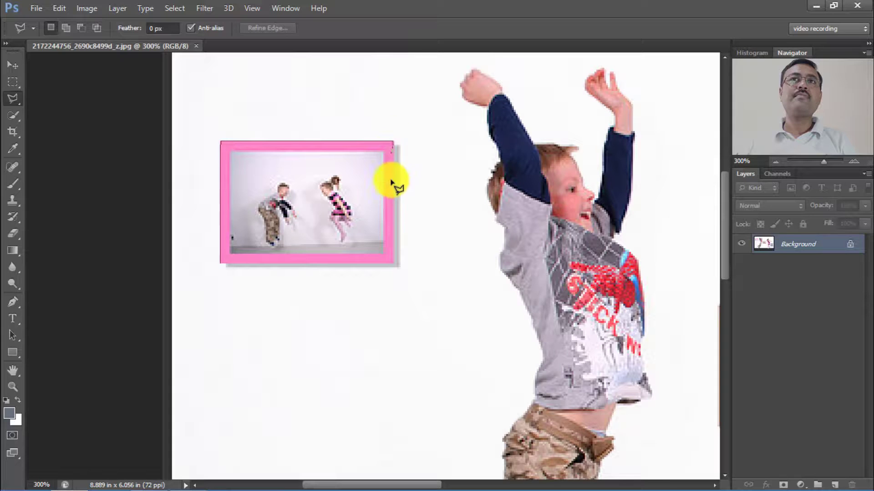
click(394, 264)
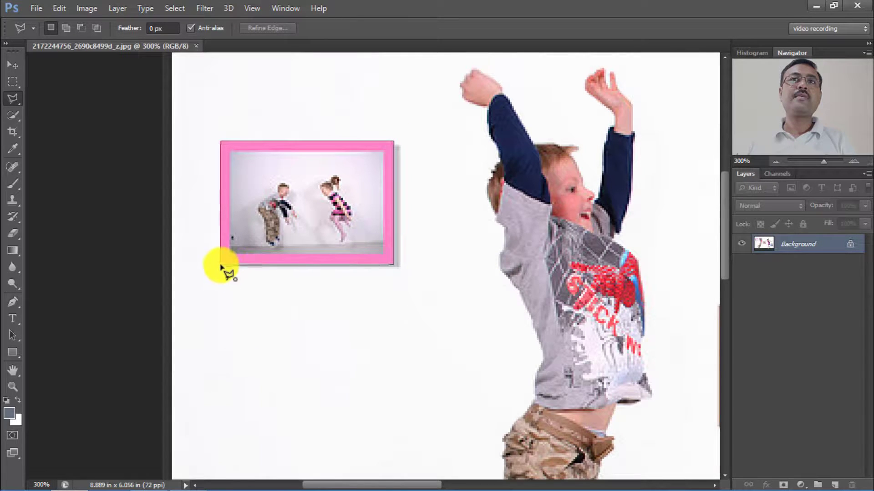
double_click(221, 264)
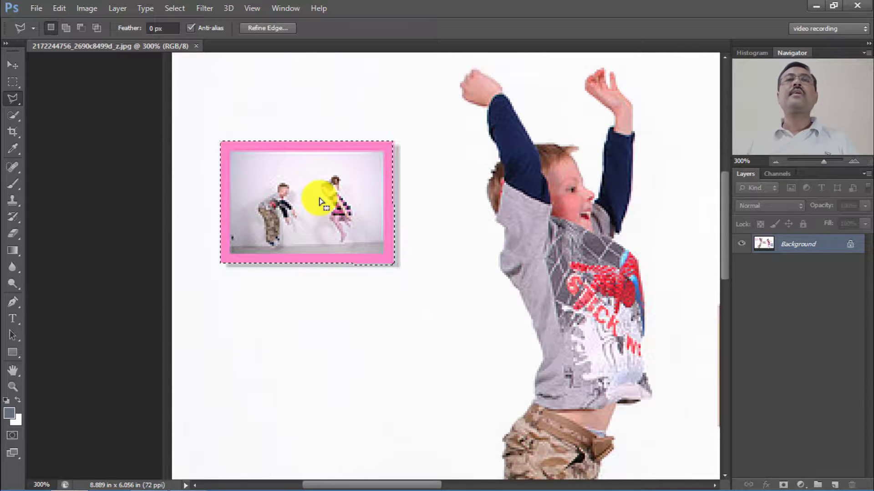
Step: Add the brown picture frame between the children to the existing selection by outlining its four outer corners with the Polygonal Lasso
drag(473, 226, 298, 179)
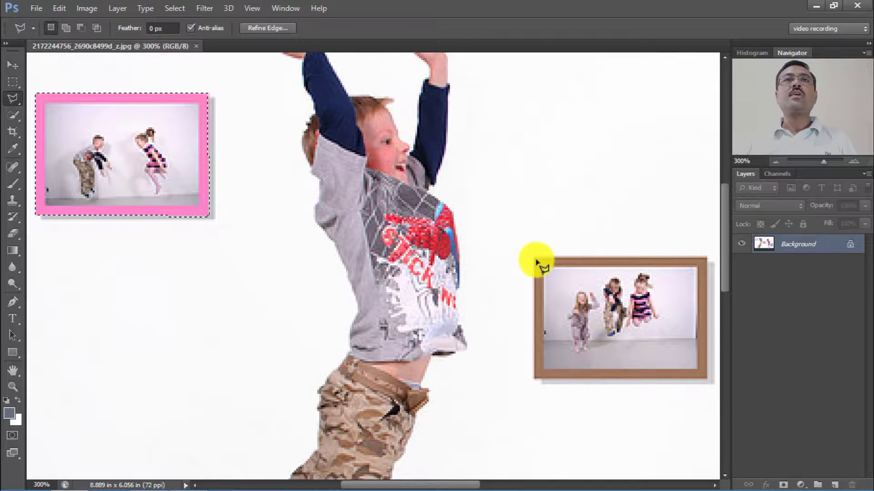
click(535, 258)
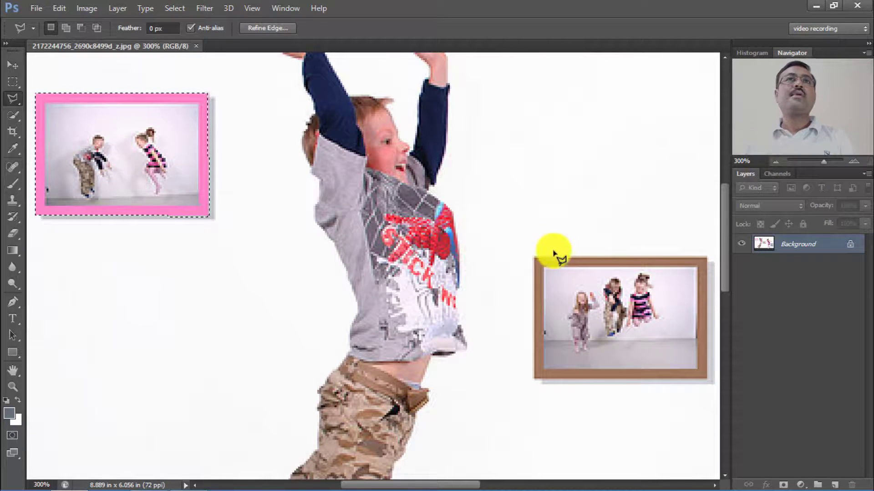
drag(594, 273, 574, 269)
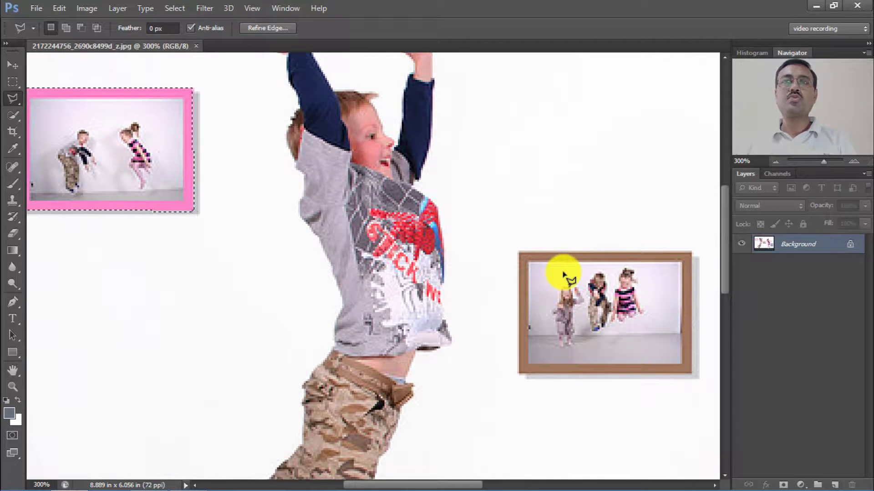
key(shift)
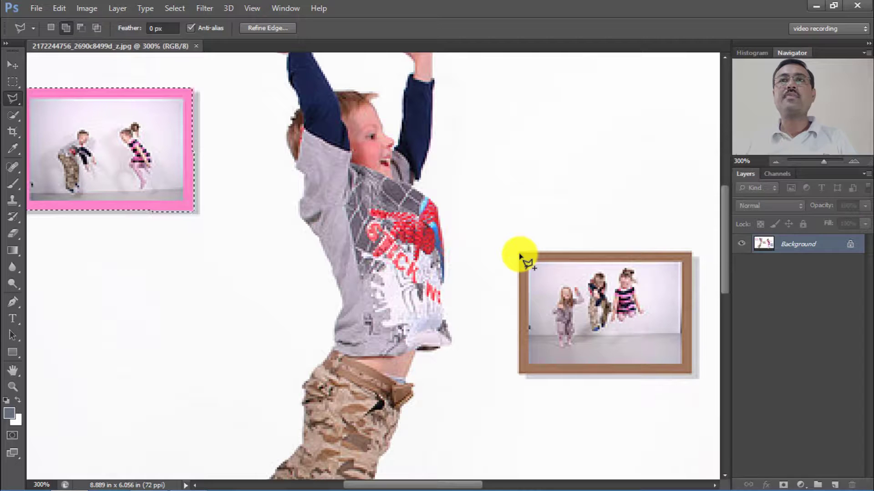
click(691, 254)
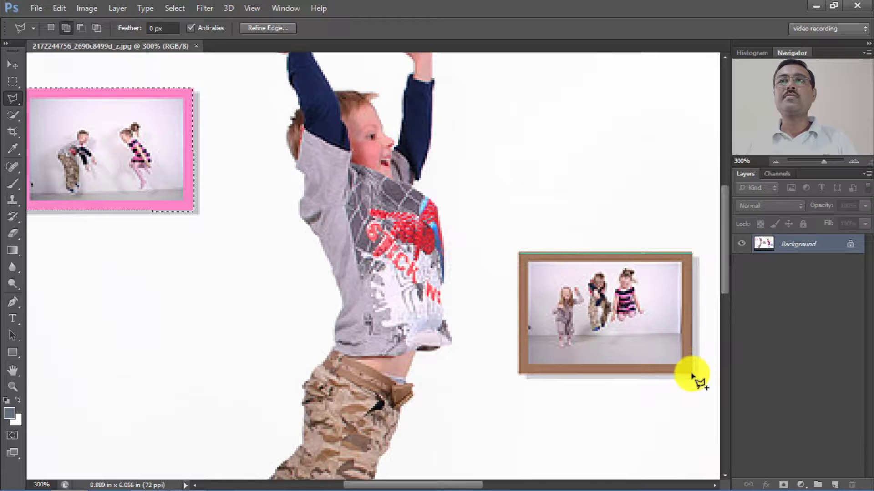
click(691, 374)
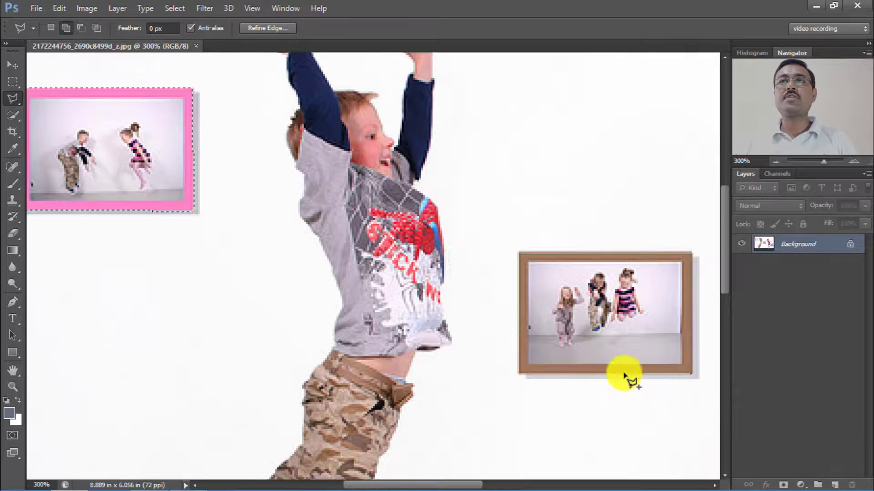
click(519, 373)
click(520, 254)
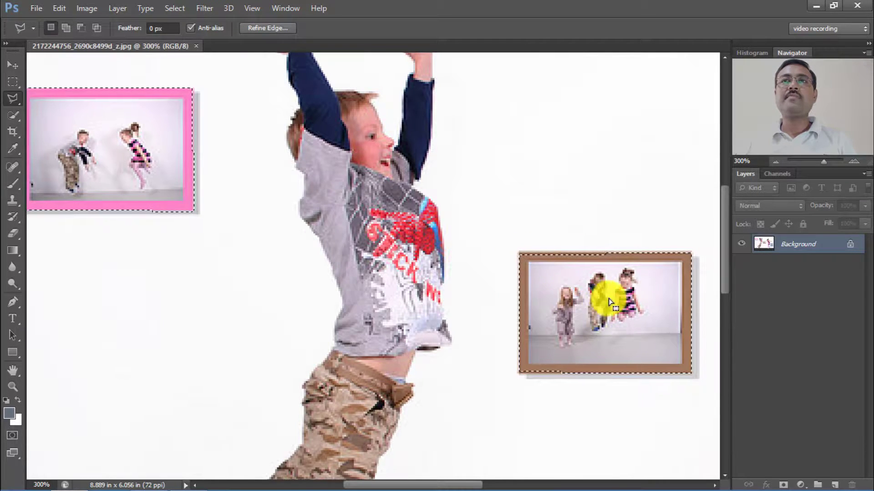
Step: Add the blue picture frame beside the girl to the selection by outlining its four outer corners with the Polygonal Lasso
mouse_move(606, 296)
mouse_down()
mouse_move(380, 228)
mouse_move(372, 246)
mouse_up()
drag(472, 264, 428, 253)
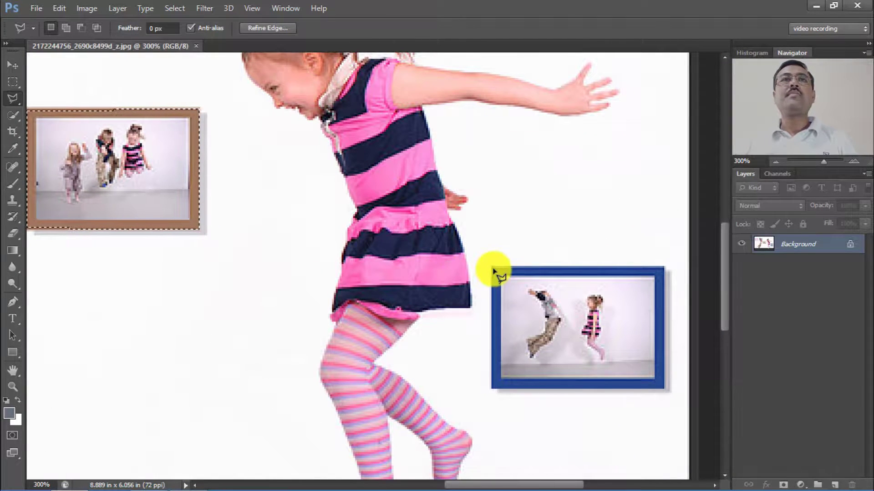
key(shift)
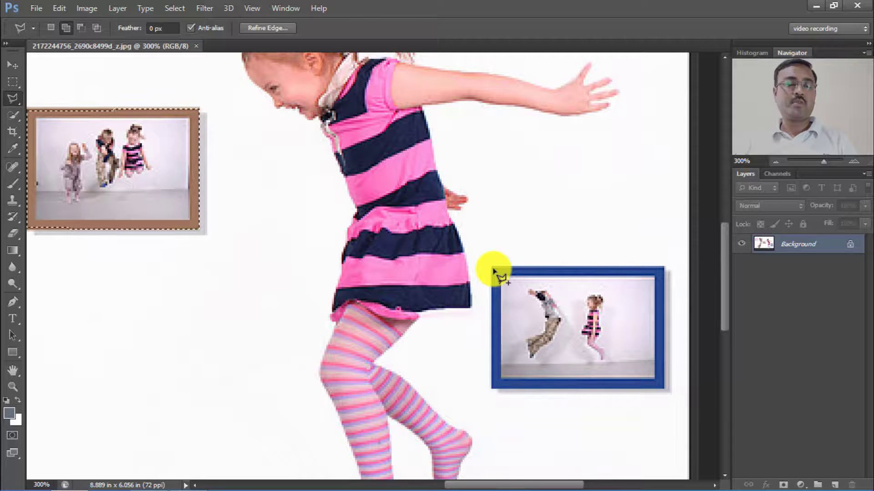
click(492, 268)
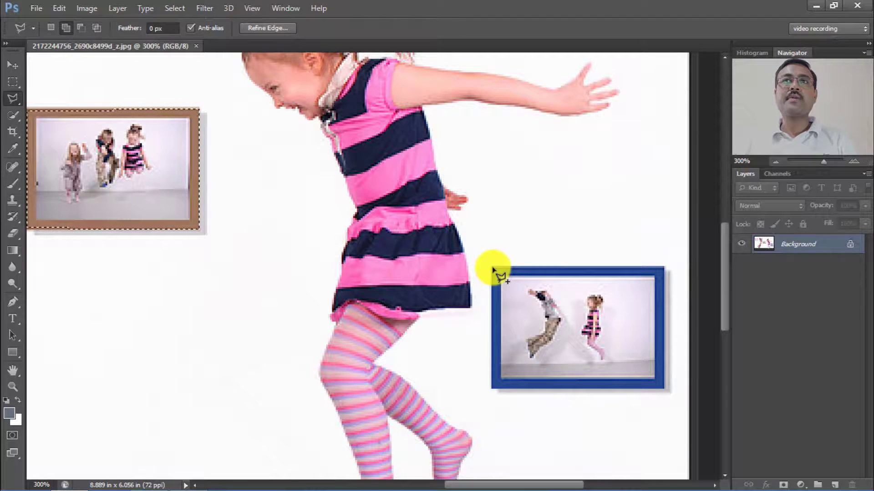
click(665, 269)
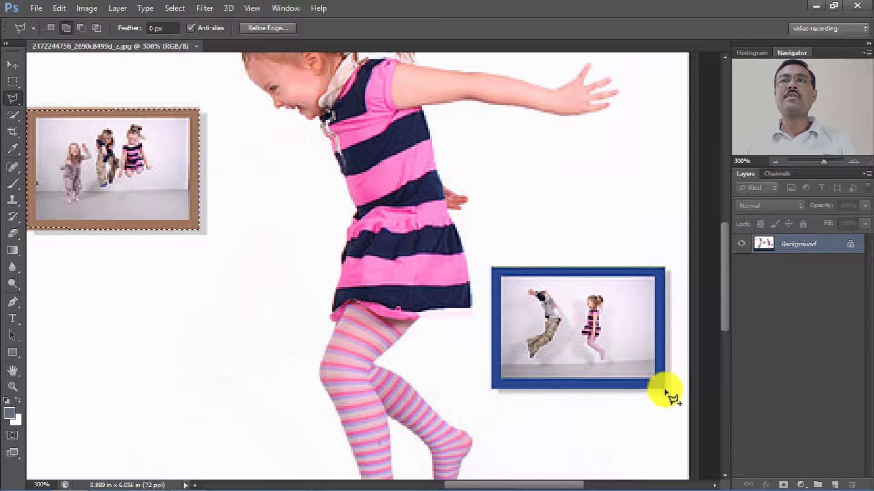
click(663, 390)
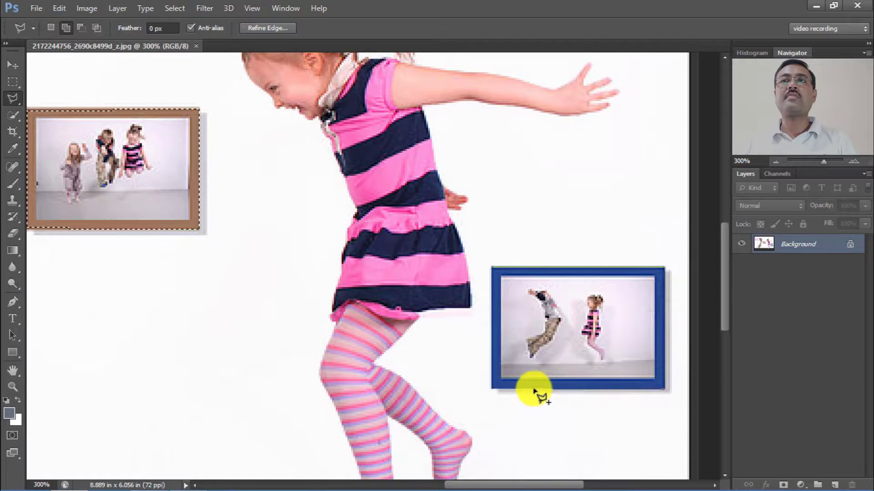
click(492, 390)
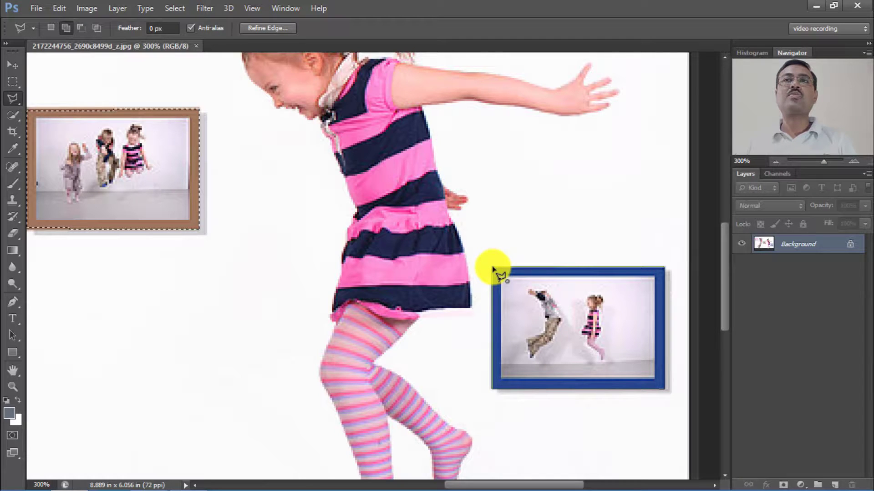
click(493, 269)
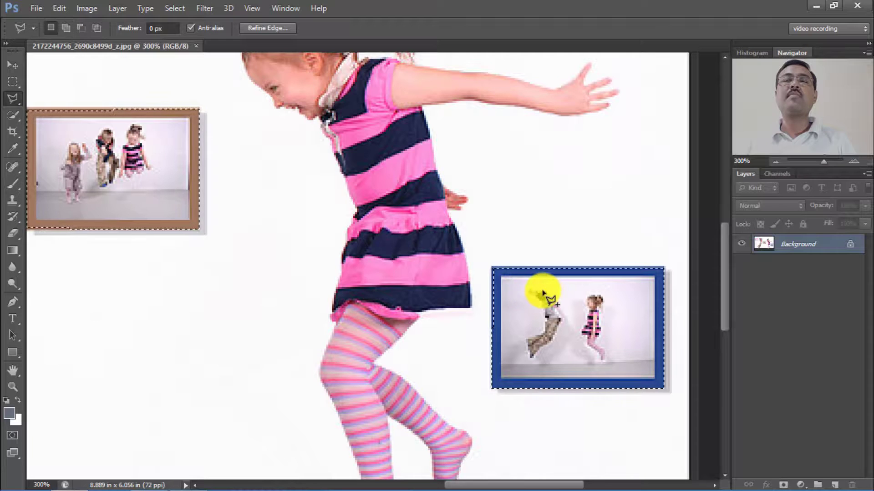
Step: Examine the three selected frames at zoom levels between 100% and 600%, and fit the whole image in the view
key(ctrl+minus)
key(ctrl+minus)
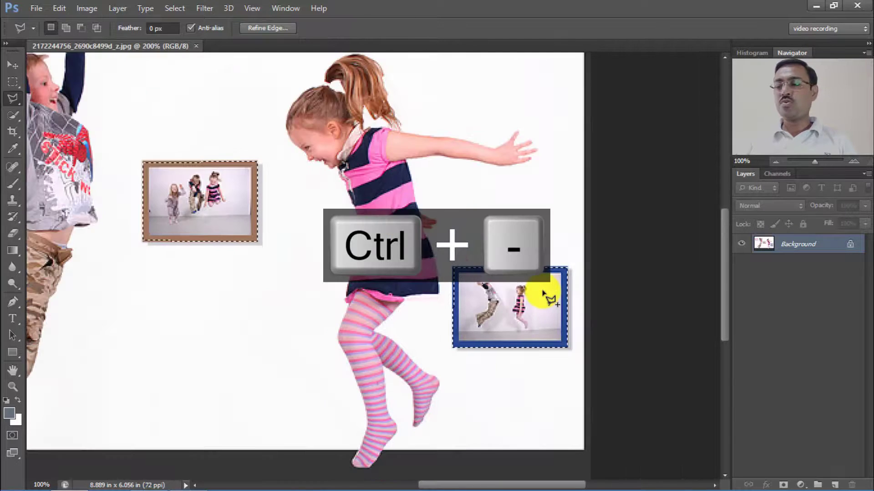
key(ctrl+plus)
key(ctrl+plus)
key(ctrl+minus)
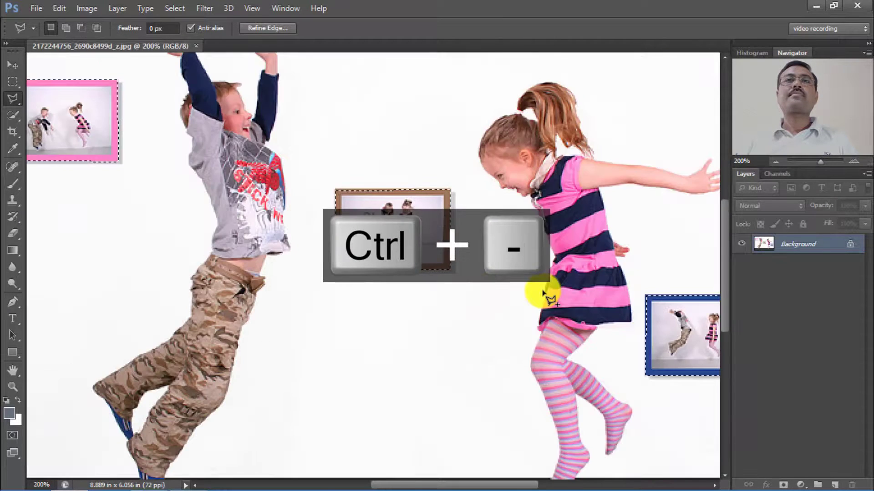
key(ctrl+minus)
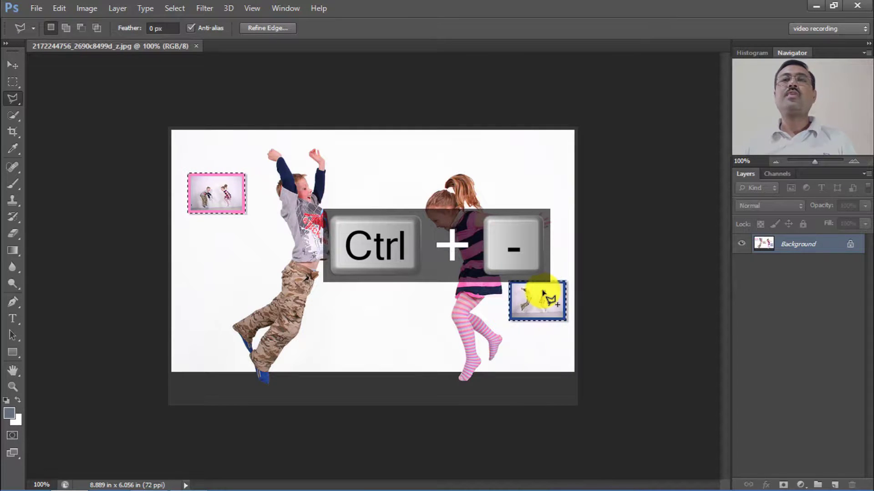
key(ctrl+plus)
key(ctrl+plus)
key(ctrl+plus)
key(ctrl+plus)
key(ctrl+plus)
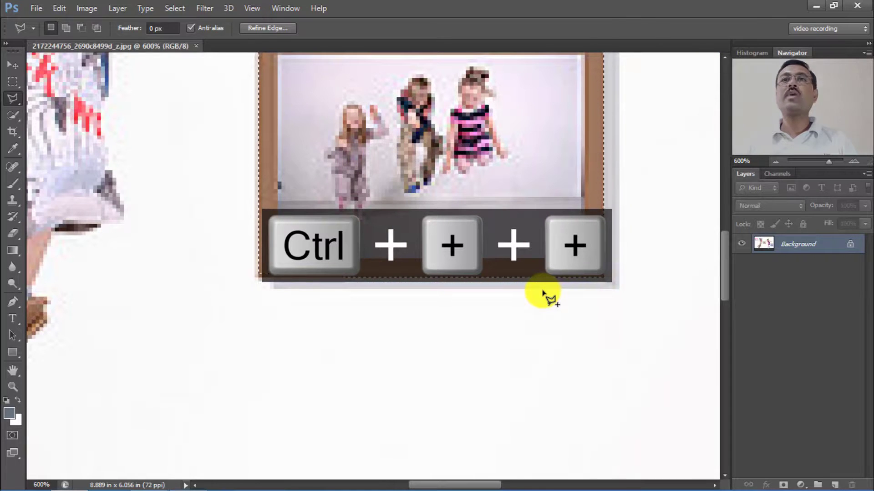
key(ctrl+0)
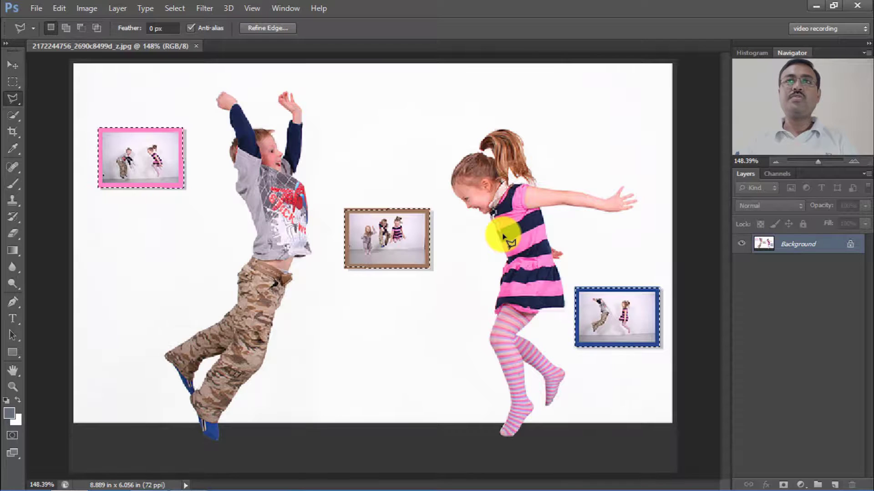
Step: Copy the three selected frames to a new layer and, with the Background layer hidden, move them slightly up together
key(ctrl+j)
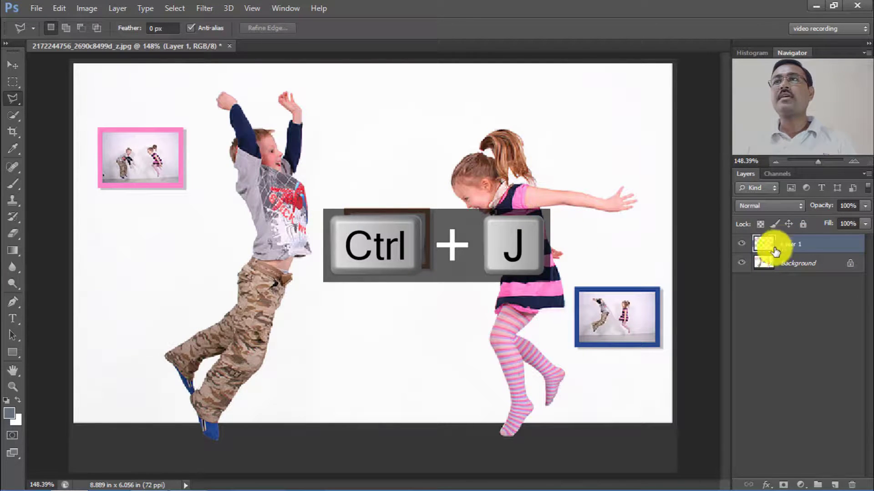
click(741, 265)
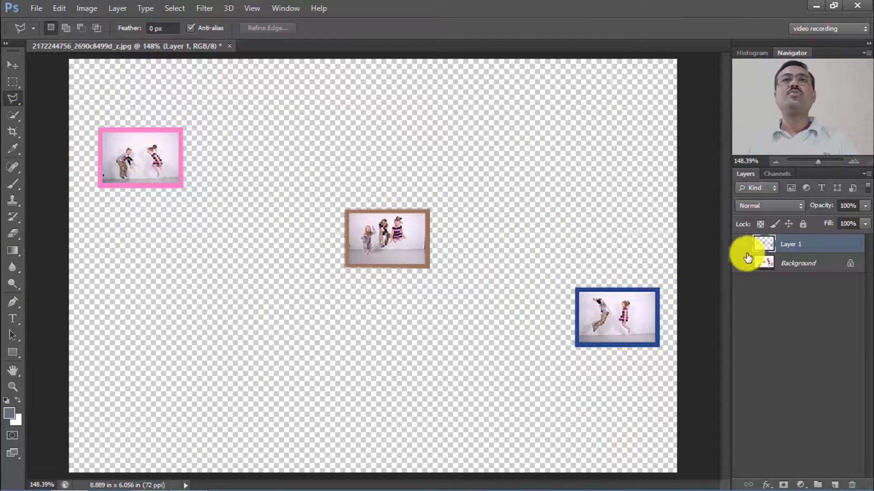
click(14, 65)
drag(377, 229, 375, 201)
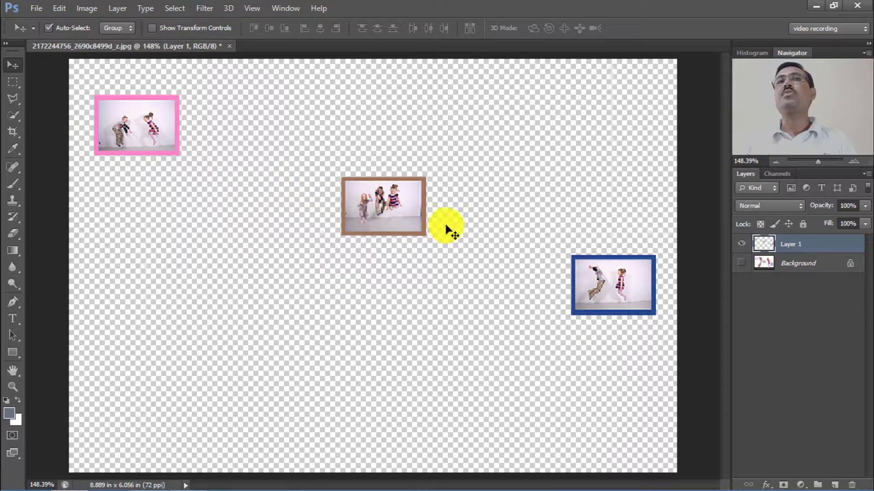
Step: Briefly show and hide the Background layer, and move the three copied frames together slightly down and to the right
click(741, 268)
click(742, 267)
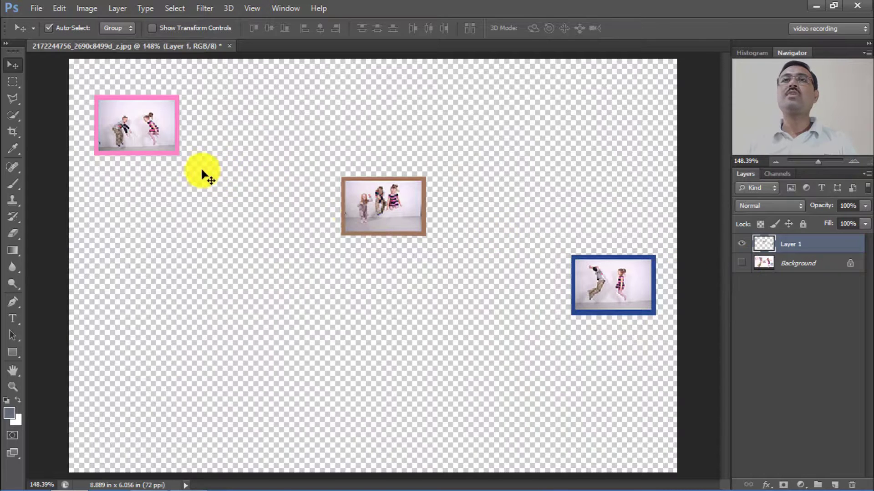
drag(176, 150, 181, 171)
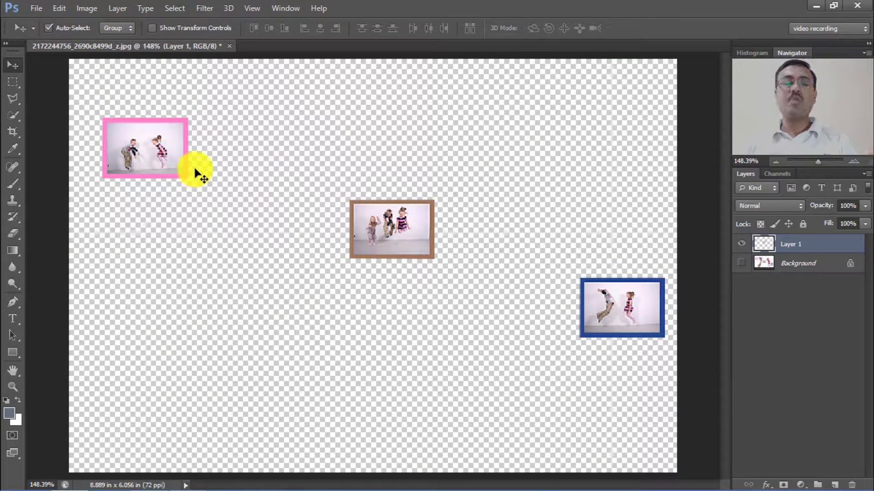
Step: Scale the three frames together about their centre to 47.64% with Free Transform, and show the Background layer again
key(ctrl+t)
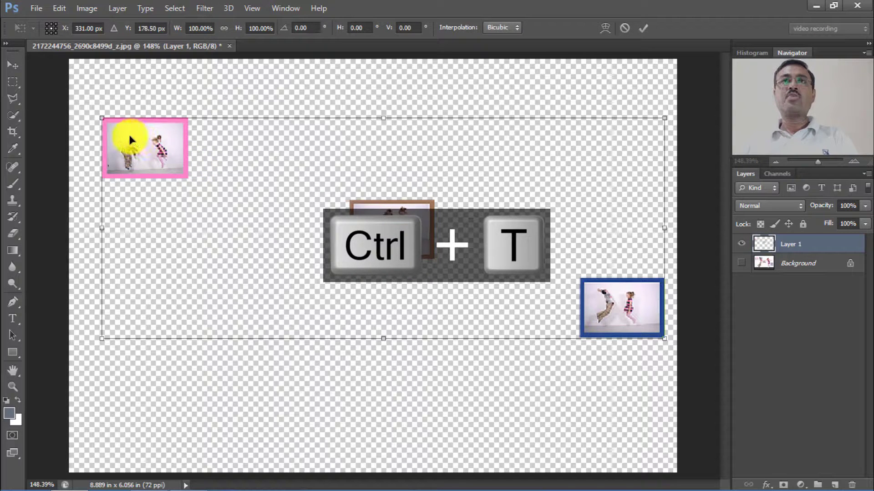
drag(103, 119, 245, 197)
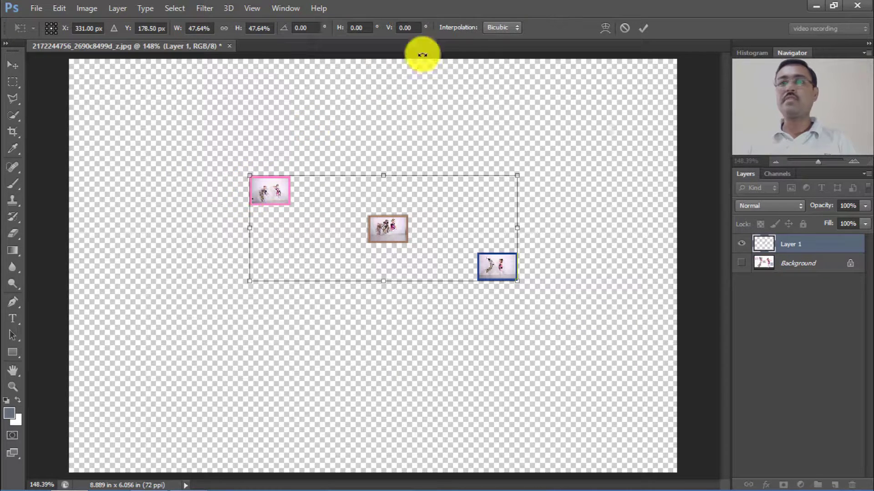
click(643, 29)
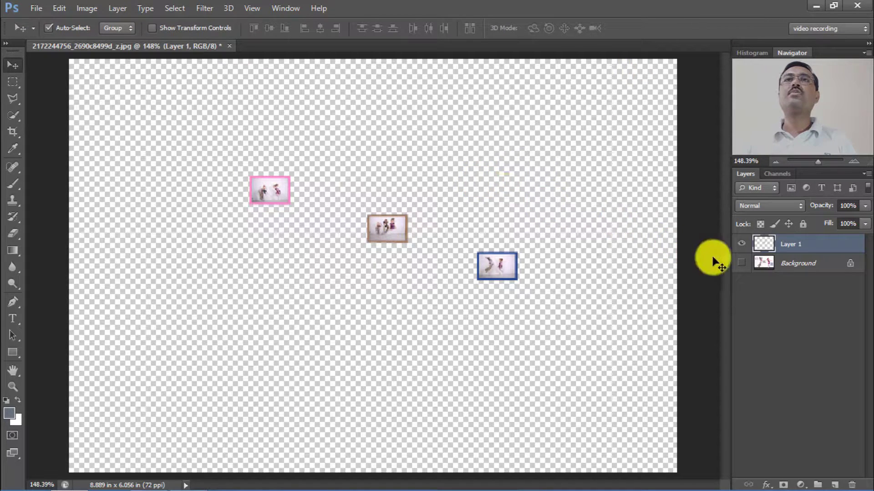
click(741, 263)
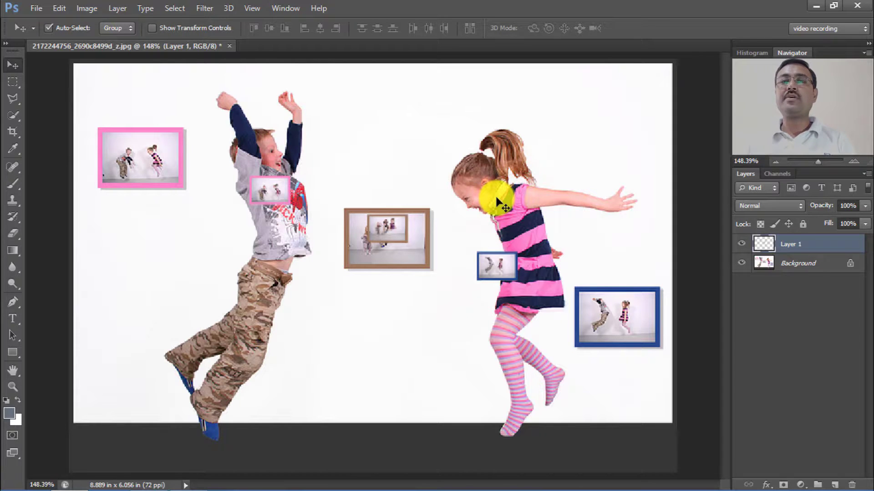
Step: Close the children image without saving and open photoshop_logo_1_by_killtheeclipse-d4n8j9f from the NEW PRACTICE folder
click(231, 47)
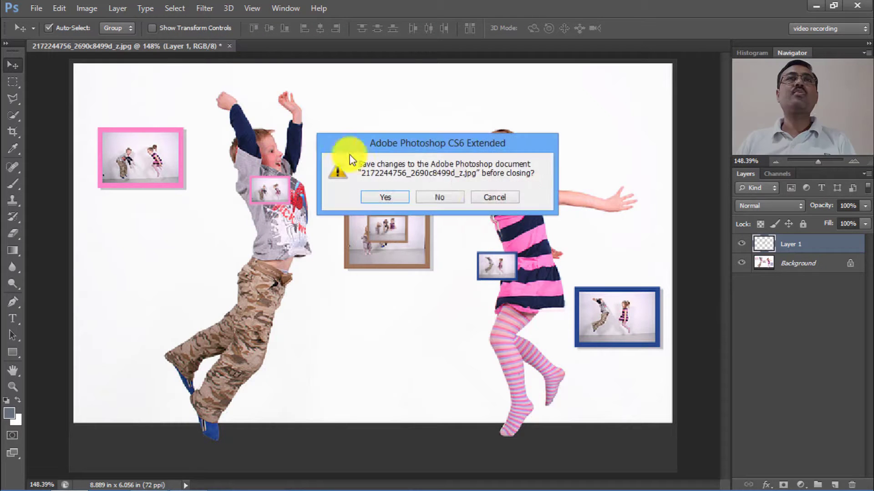
click(459, 195)
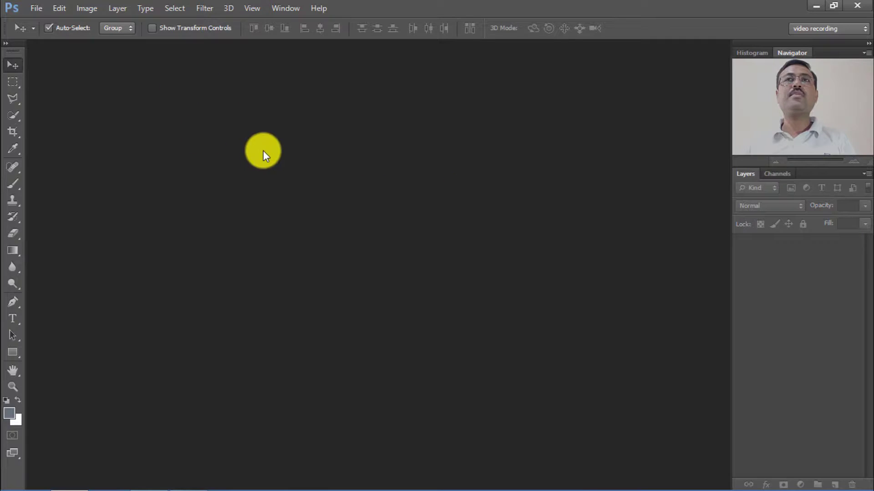
double_click(263, 151)
drag(853, 149, 855, 302)
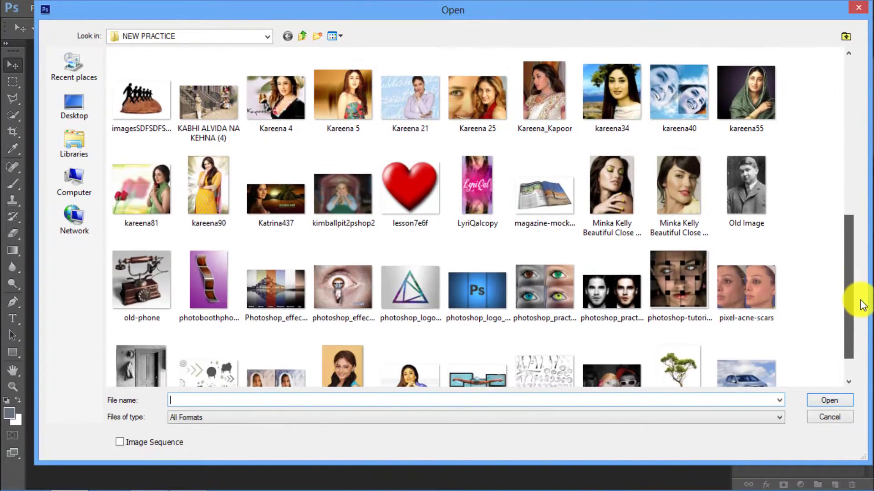
click(413, 295)
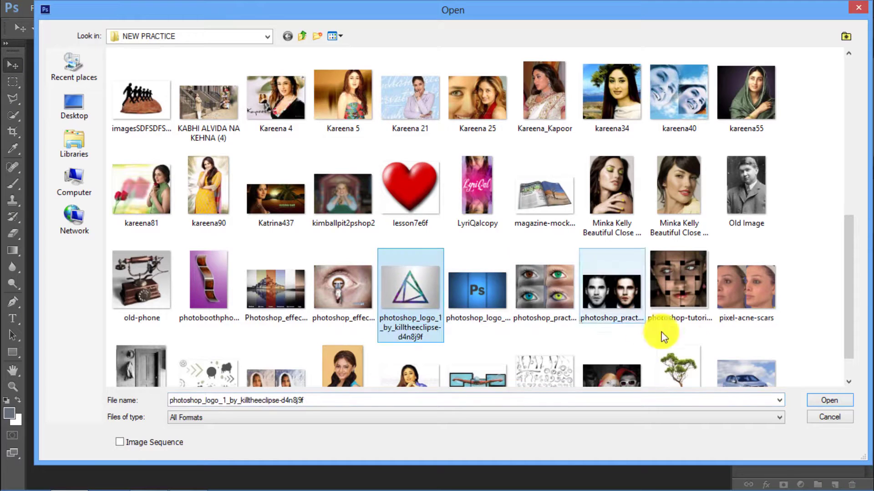
click(820, 403)
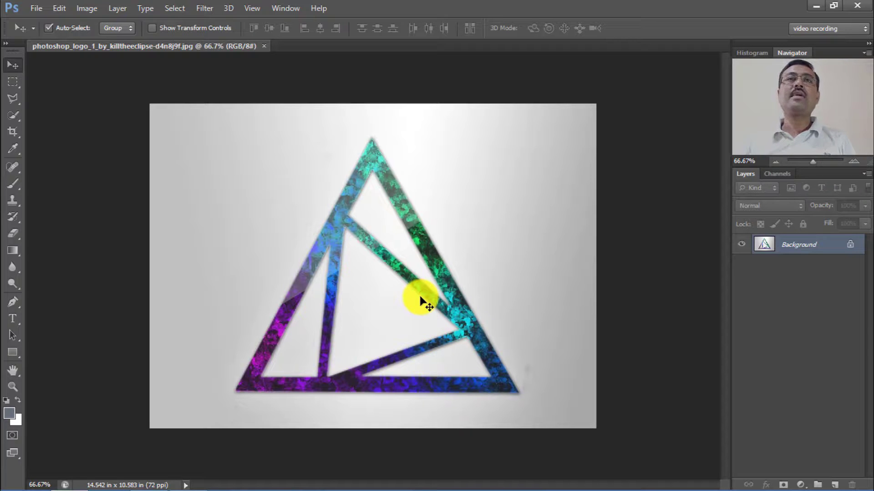
Step: Select the whole triangle logo by outlining its three outer corners with the Polygonal Lasso at 100% zoom
key(ctrl+plus)
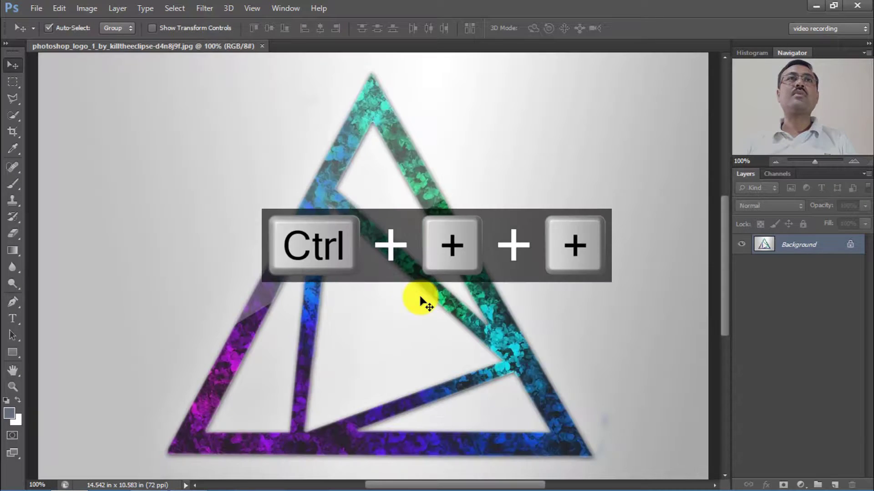
click(14, 98)
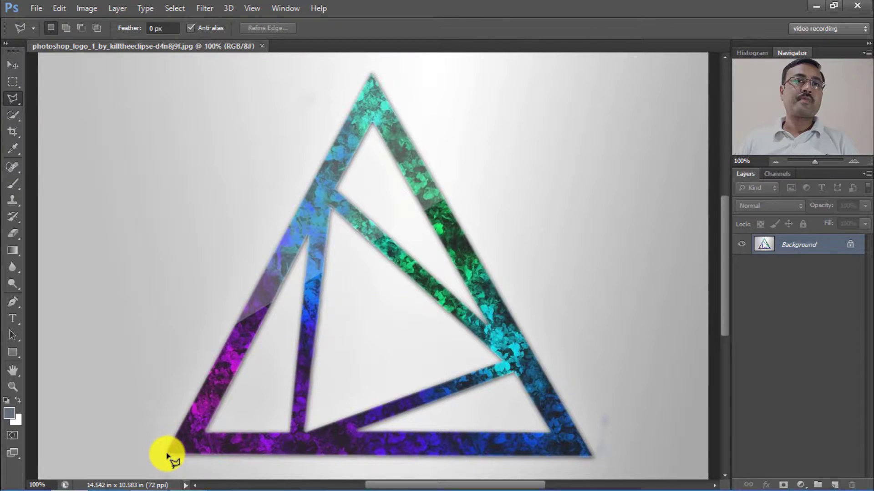
click(167, 454)
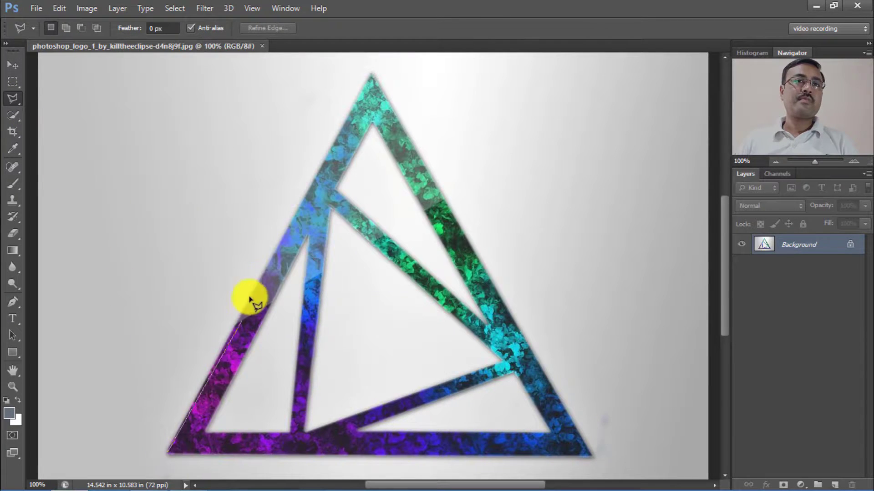
click(372, 72)
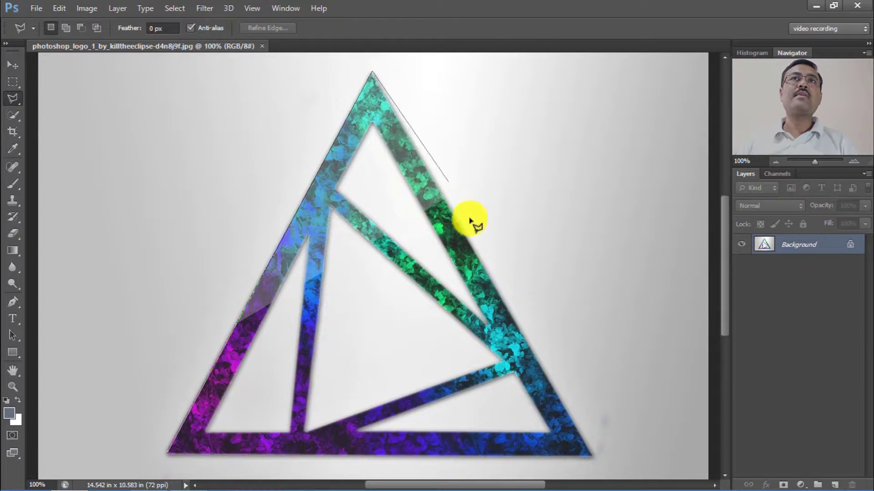
click(593, 458)
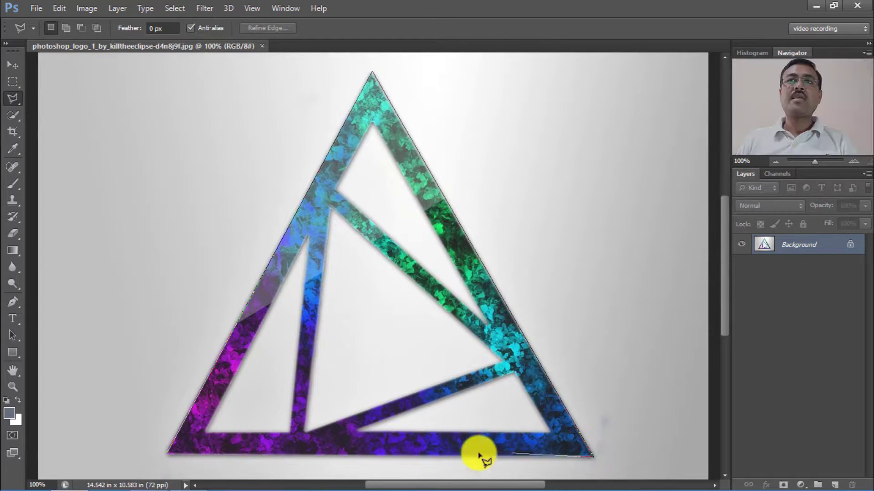
click(168, 455)
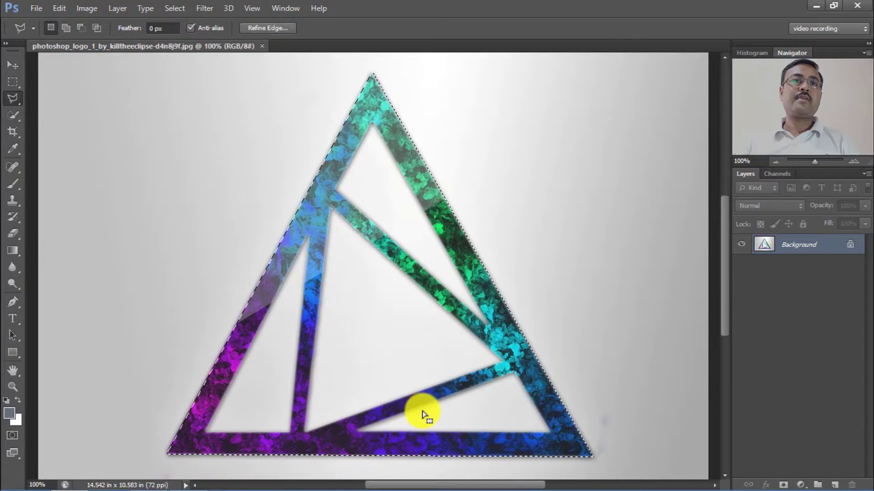
Step: Subtract the logo's upper triangular opening from the selection by outlining its three corners with the Polygonal Lasso
drag(433, 283, 363, 267)
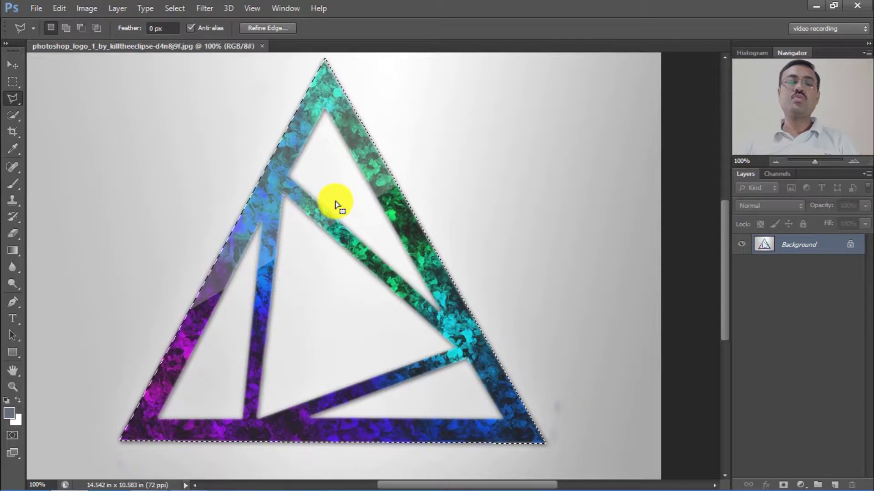
key(alt)
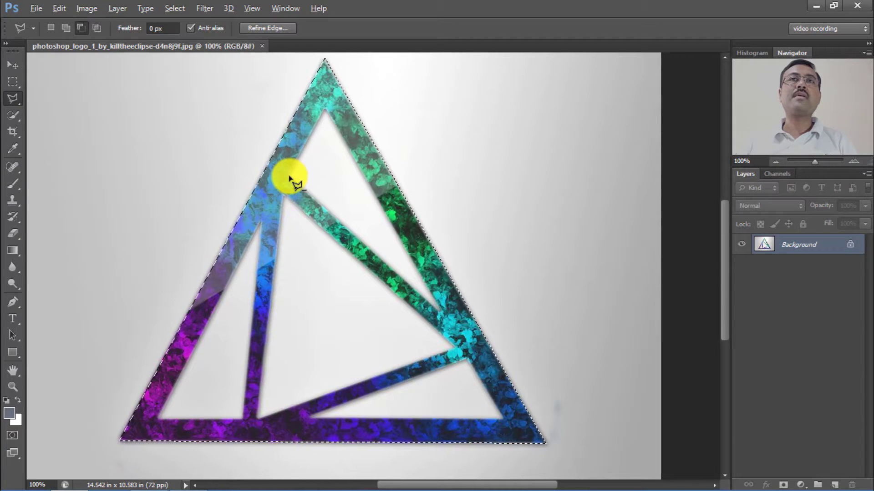
click(325, 110)
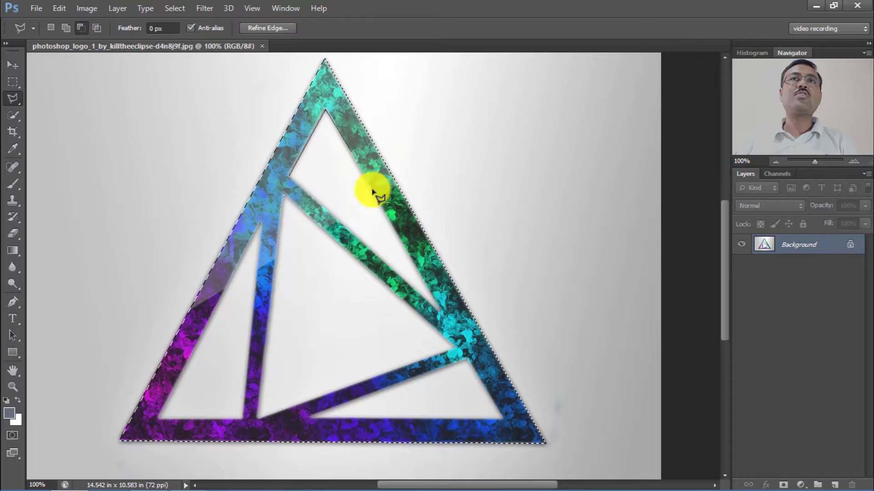
click(441, 312)
double_click(290, 176)
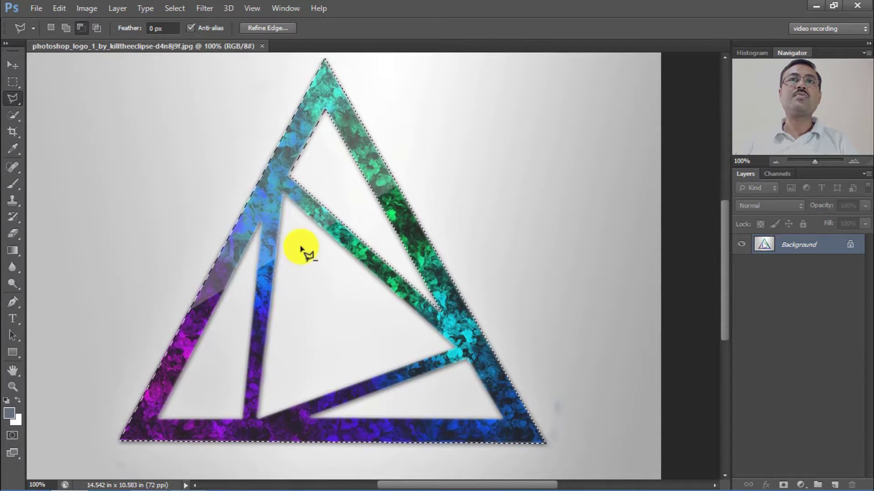
Step: Subtract the large central triangular opening from the selection by outlining its three corners
click(285, 198)
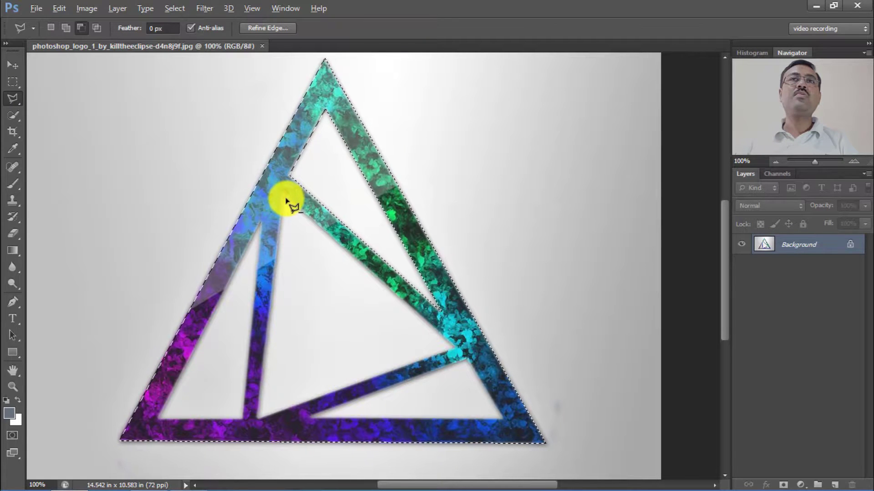
click(455, 349)
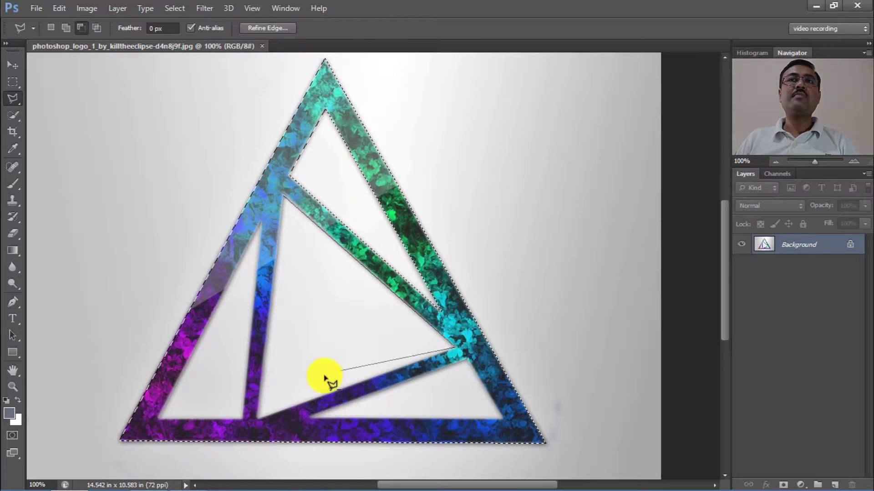
click(257, 418)
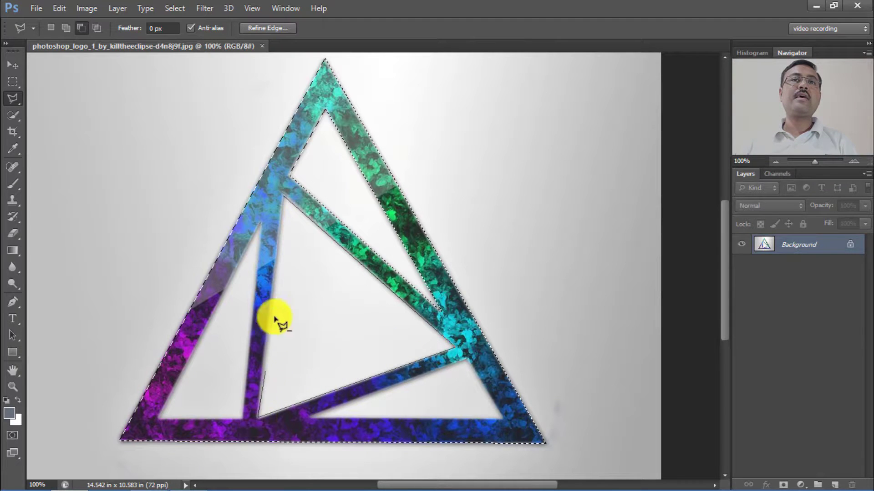
click(283, 199)
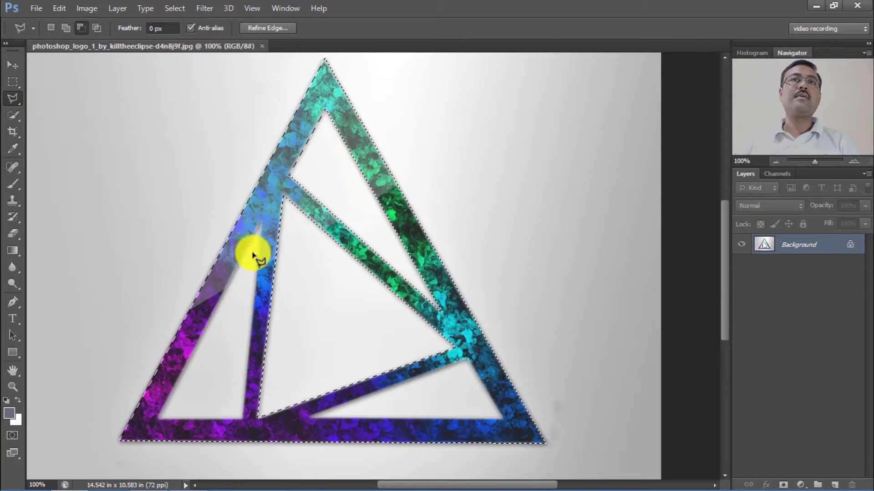
Step: Subtract the narrow triangular opening at the logo's lower left from the selection by outlining its three corners
alt+click(260, 223)
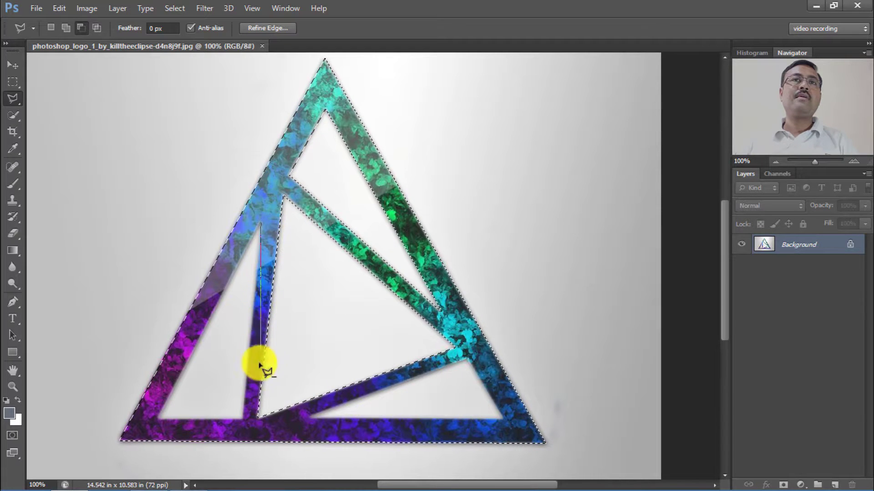
click(244, 420)
click(159, 417)
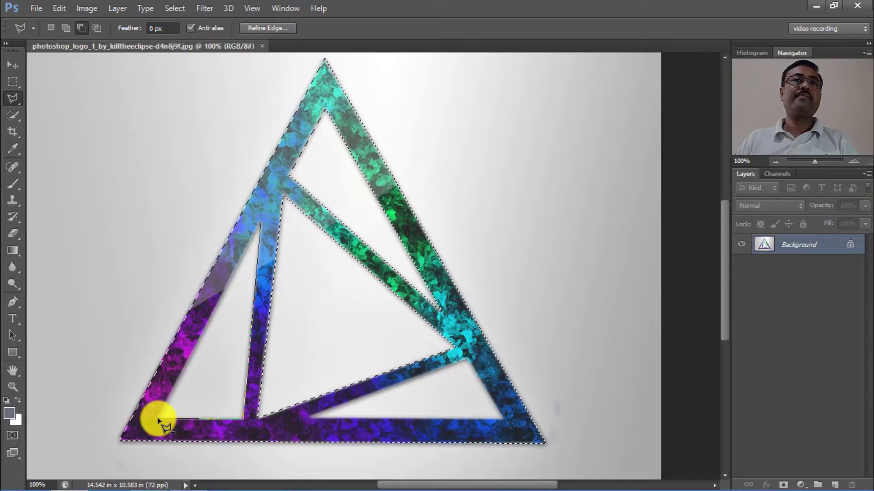
click(261, 224)
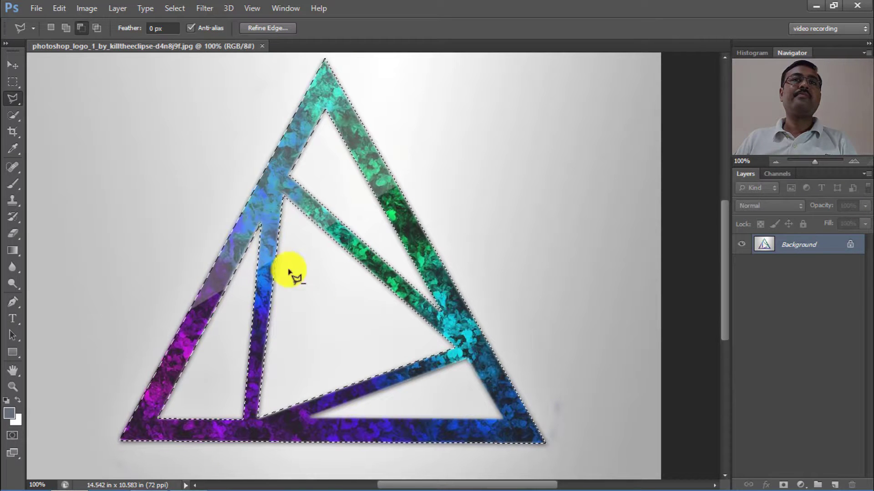
Step: Subtract the triangular opening at the logo's lower right from the selection by outlining its three corners
click(311, 416)
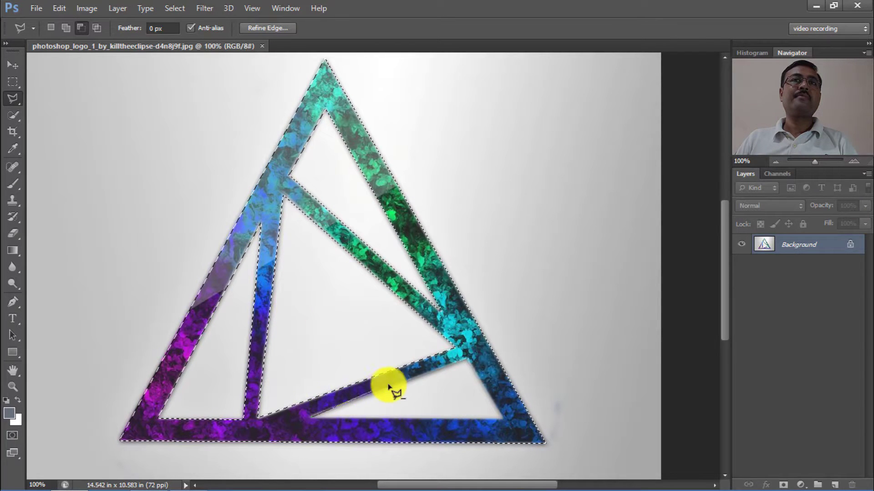
click(467, 359)
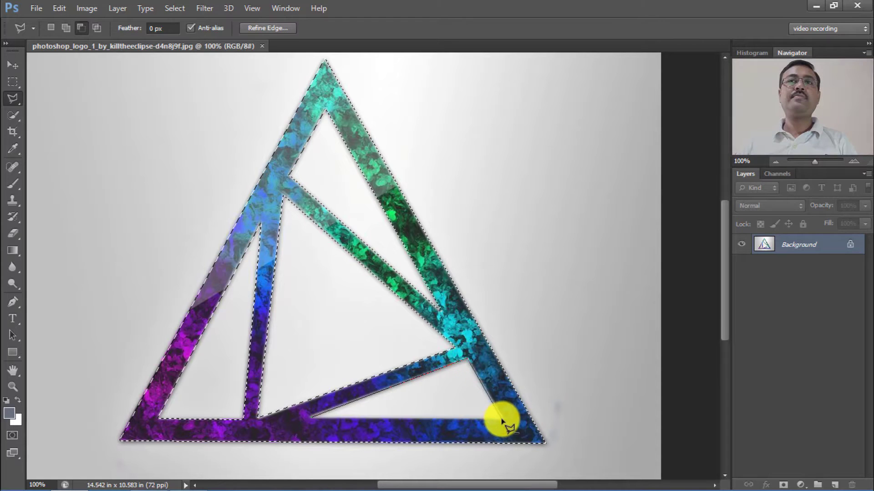
click(503, 420)
click(312, 416)
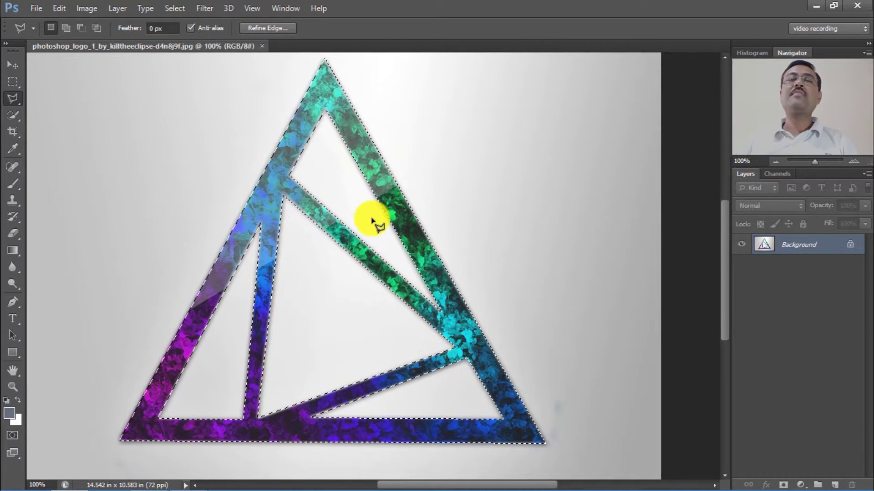
Step: Copy the selected triangle logo to a new layer and check the cut-out with the Background layer temporarily hidden
key(ctrl+j)
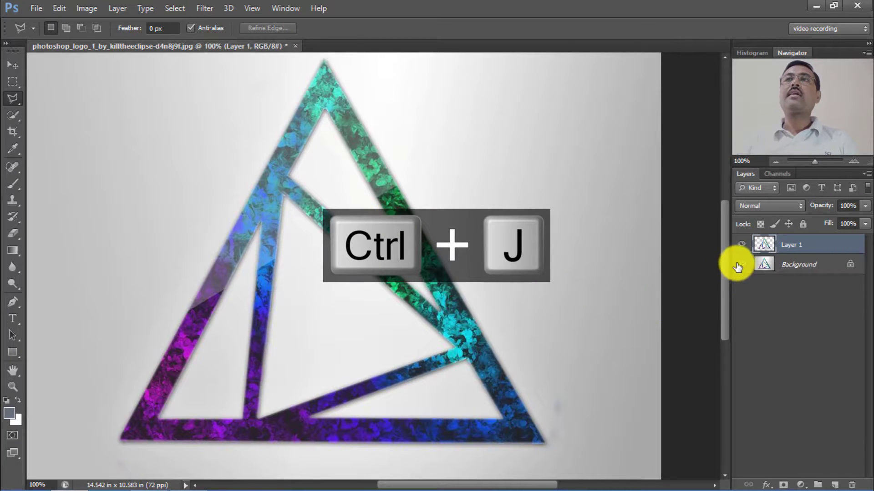
click(741, 264)
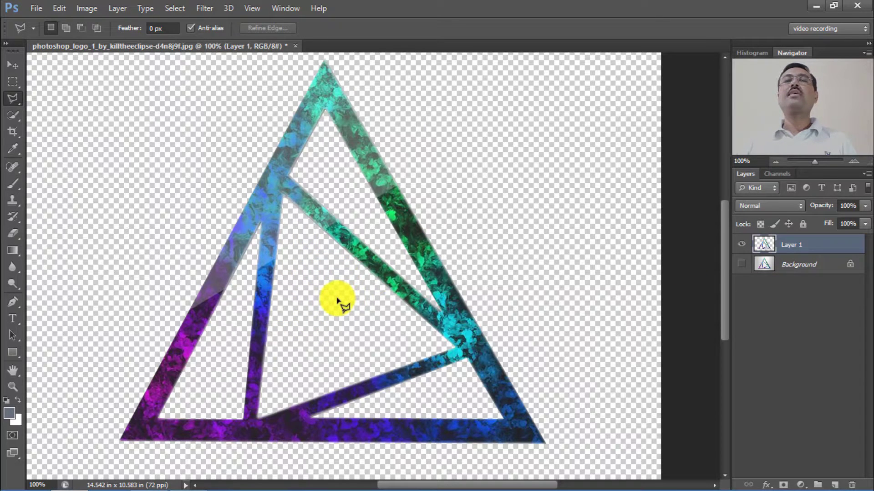
click(741, 264)
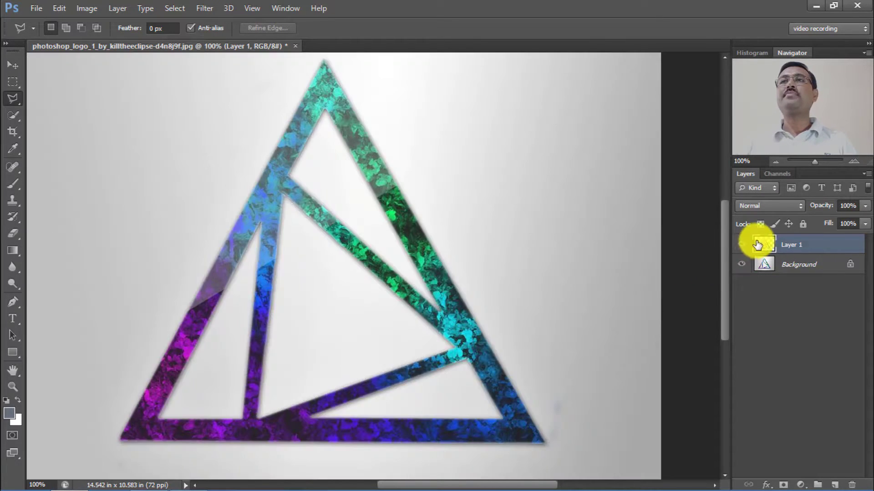
click(13, 65)
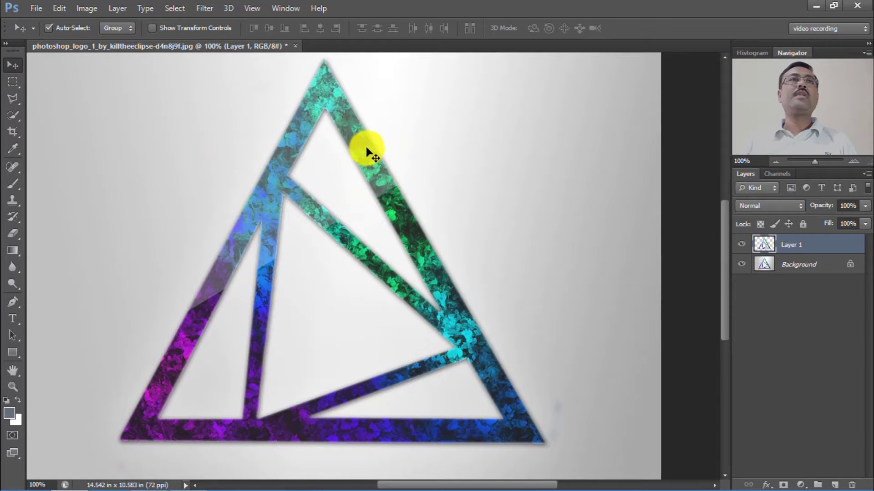
Step: Scale the triangle logo on Layer 1 to about 47% and place it in the image's upper right beside the original
drag(367, 146, 445, 145)
key(ctrl+t)
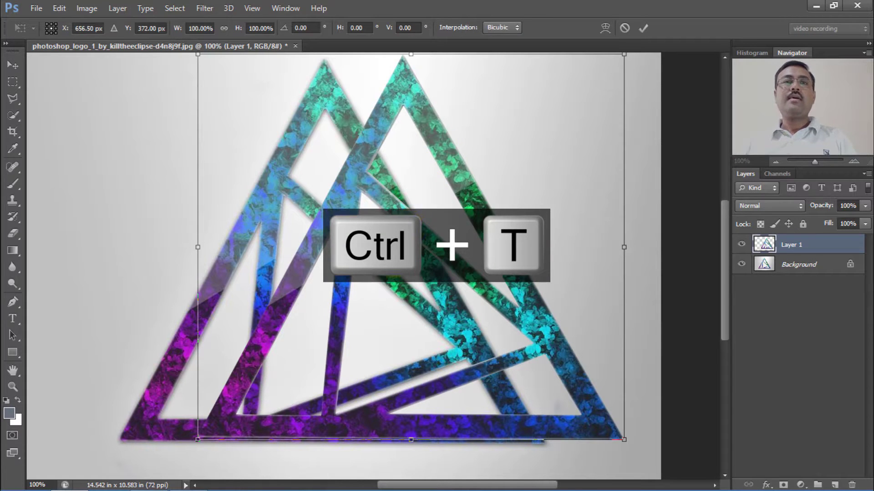
drag(191, 437, 329, 363)
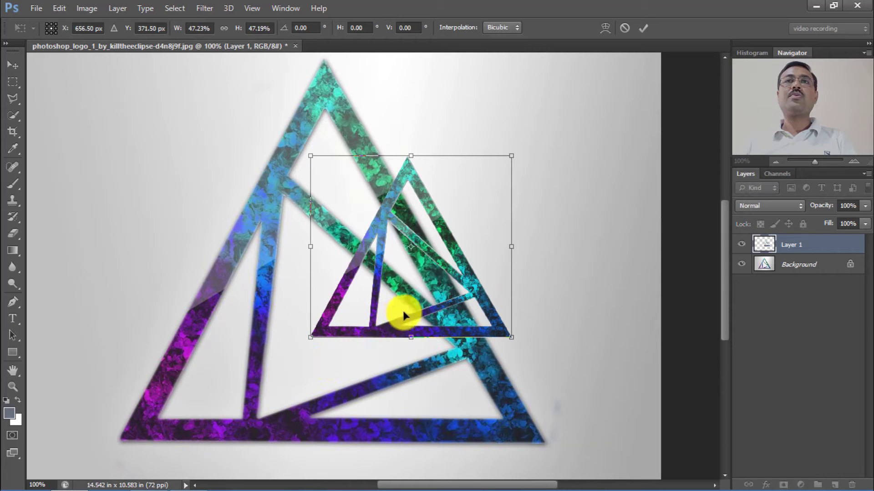
drag(400, 312, 532, 221)
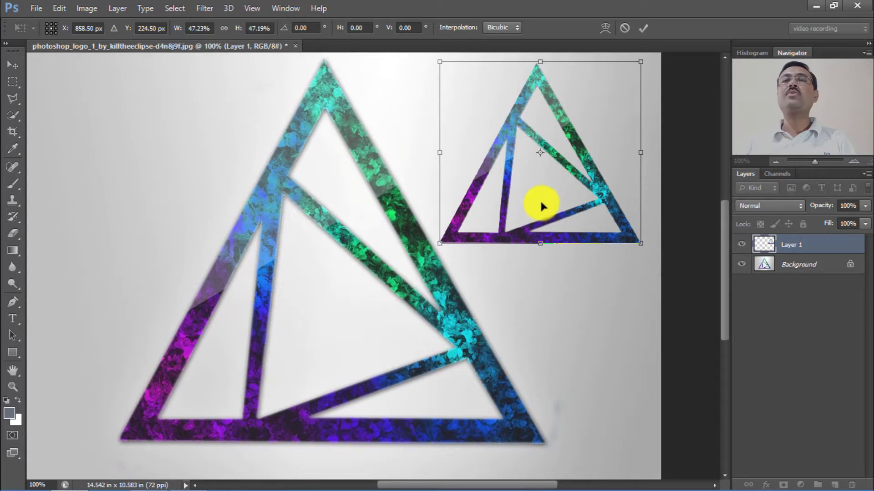
drag(543, 200, 510, 222)
key(space)
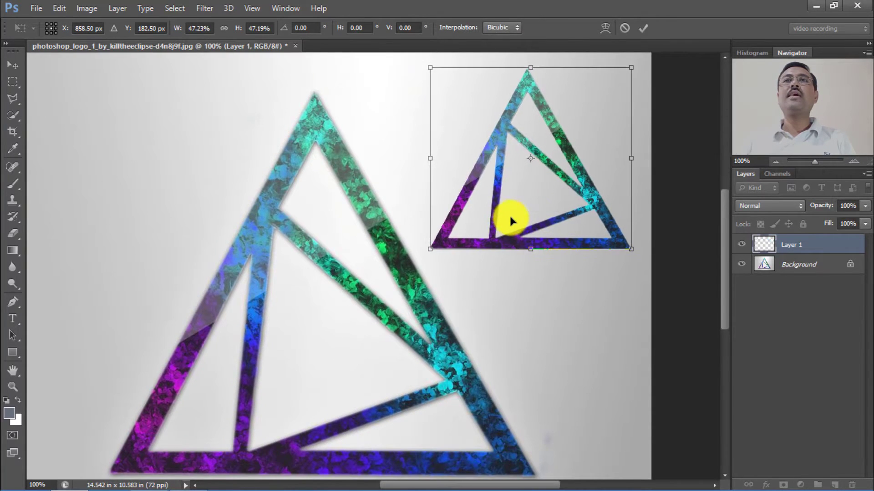
Step: Rotate the small triangle logo about 7° clockwise and enlarge it to about 53%, slightly overlapping the original's right edge
drag(420, 257, 401, 249)
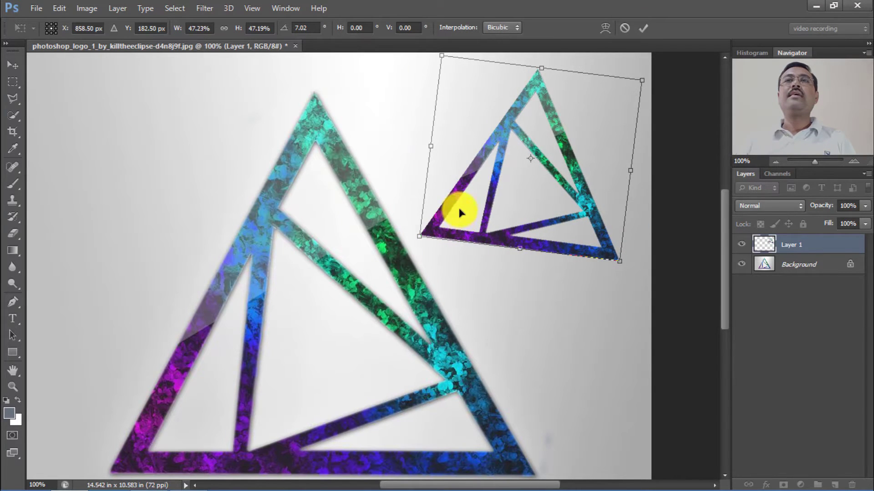
drag(458, 205, 441, 228)
drag(403, 262, 391, 275)
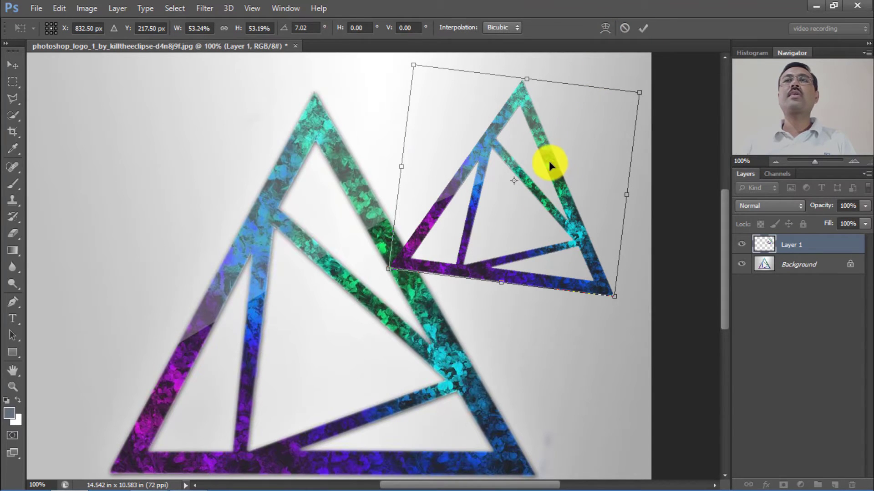
key(Return)
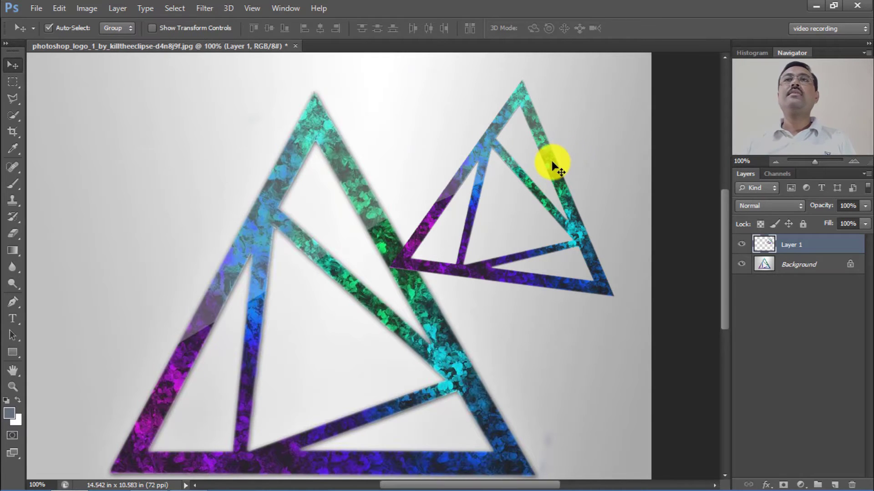
mouse_move(552, 161)
mouse_down()
mouse_move(561, 144)
mouse_move(563, 163)
mouse_up()
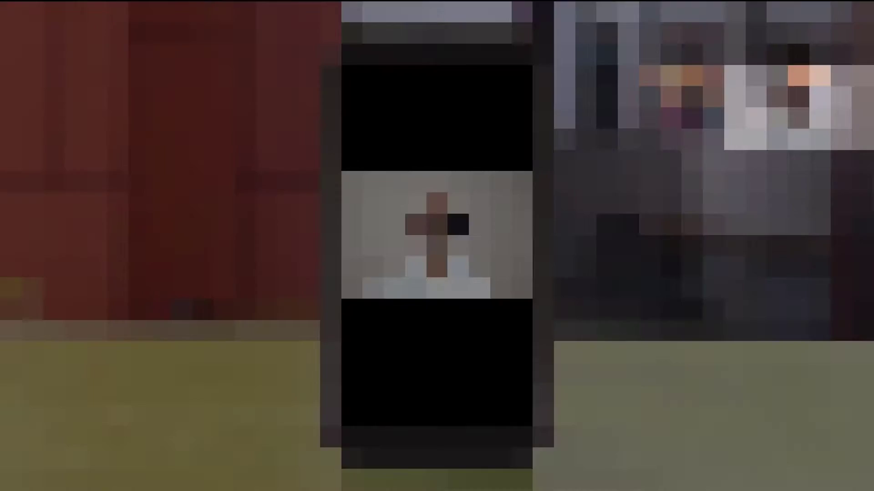